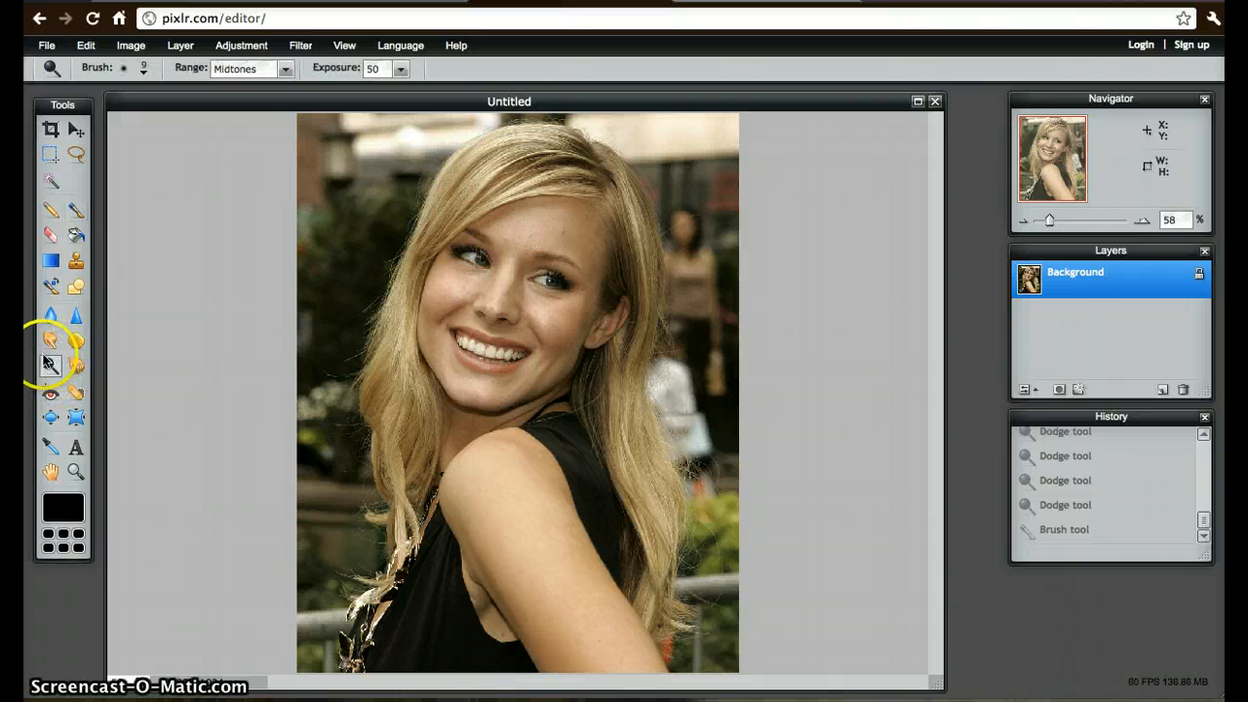
# Set the Dodge tool's brush to the soft 200 px tip.
pyautogui.click(125, 68)
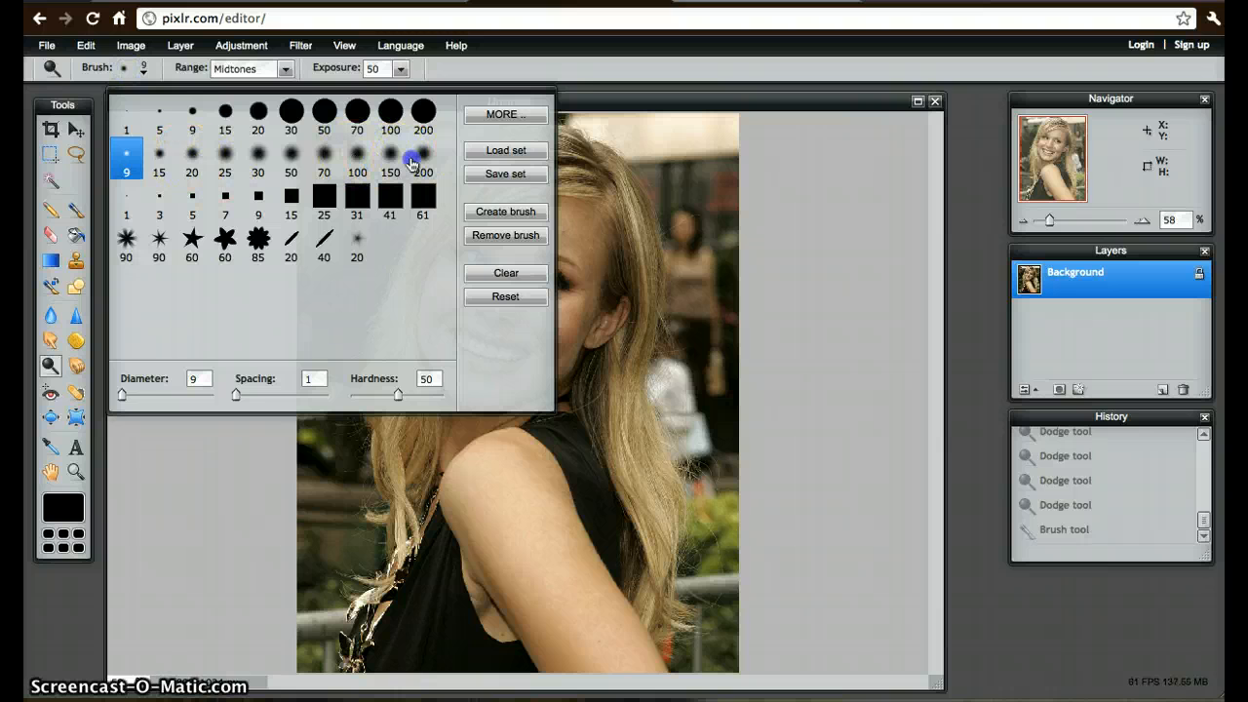
pyautogui.click(424, 156)
pyautogui.click(860, 334)
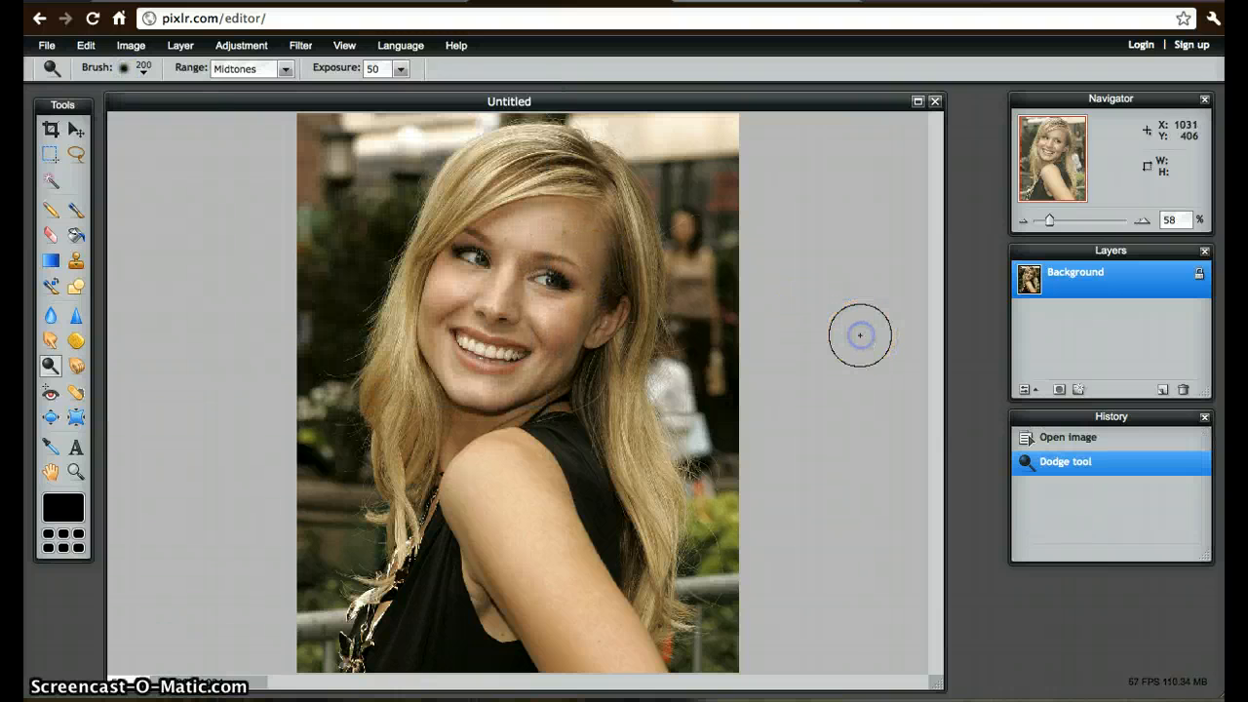
# Try dodging the skin on the face, shoulder and arm, comparing before and after through undo and redo.
pyautogui.moveTo(542, 242)
pyautogui.mouseDown()
pyautogui.moveTo(507, 254)
pyautogui.moveTo(475, 289)
pyautogui.moveTo(465, 323)
pyautogui.moveTo(493, 358)
pyautogui.moveTo(541, 265)
pyautogui.moveTo(556, 340)
pyautogui.moveTo(570, 234)
pyautogui.mouseUp()
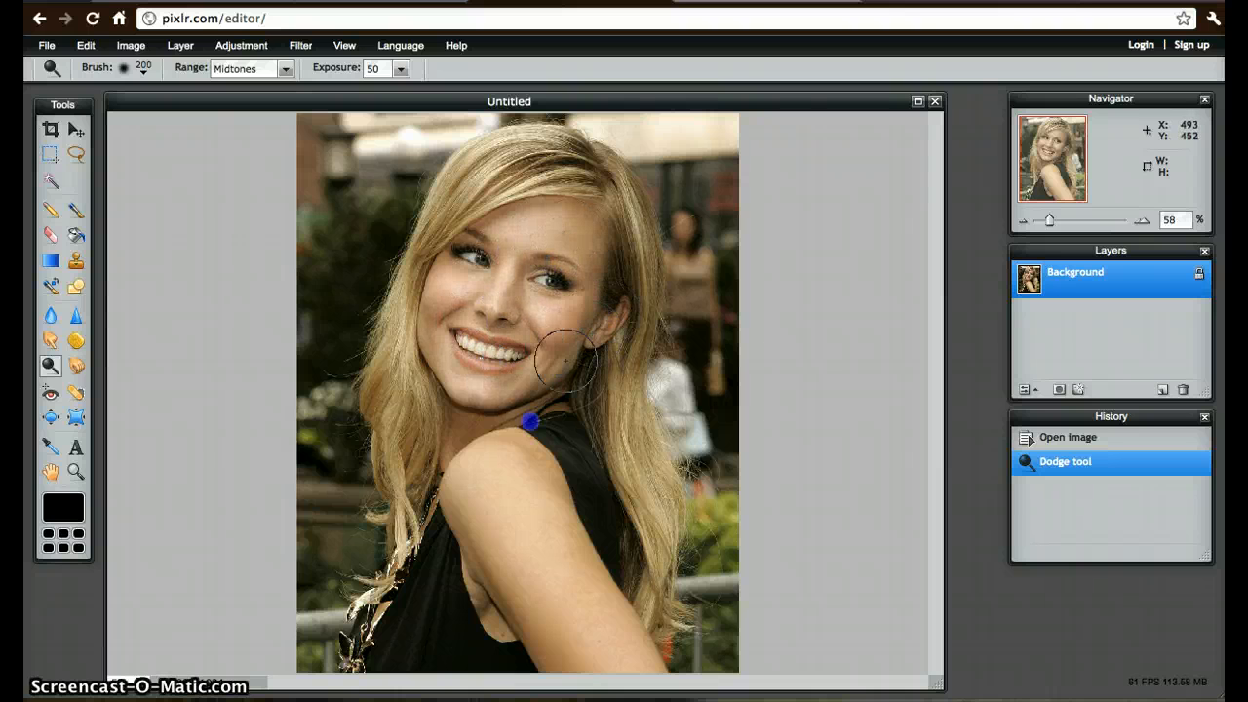
pyautogui.moveTo(529, 422)
pyautogui.mouseDown()
pyautogui.moveTo(495, 412)
pyautogui.moveTo(481, 491)
pyautogui.moveTo(493, 508)
pyautogui.moveTo(473, 473)
pyautogui.moveTo(512, 625)
pyautogui.moveTo(513, 444)
pyautogui.moveTo(642, 662)
pyautogui.moveTo(529, 601)
pyautogui.moveTo(570, 675)
pyautogui.mouseUp()
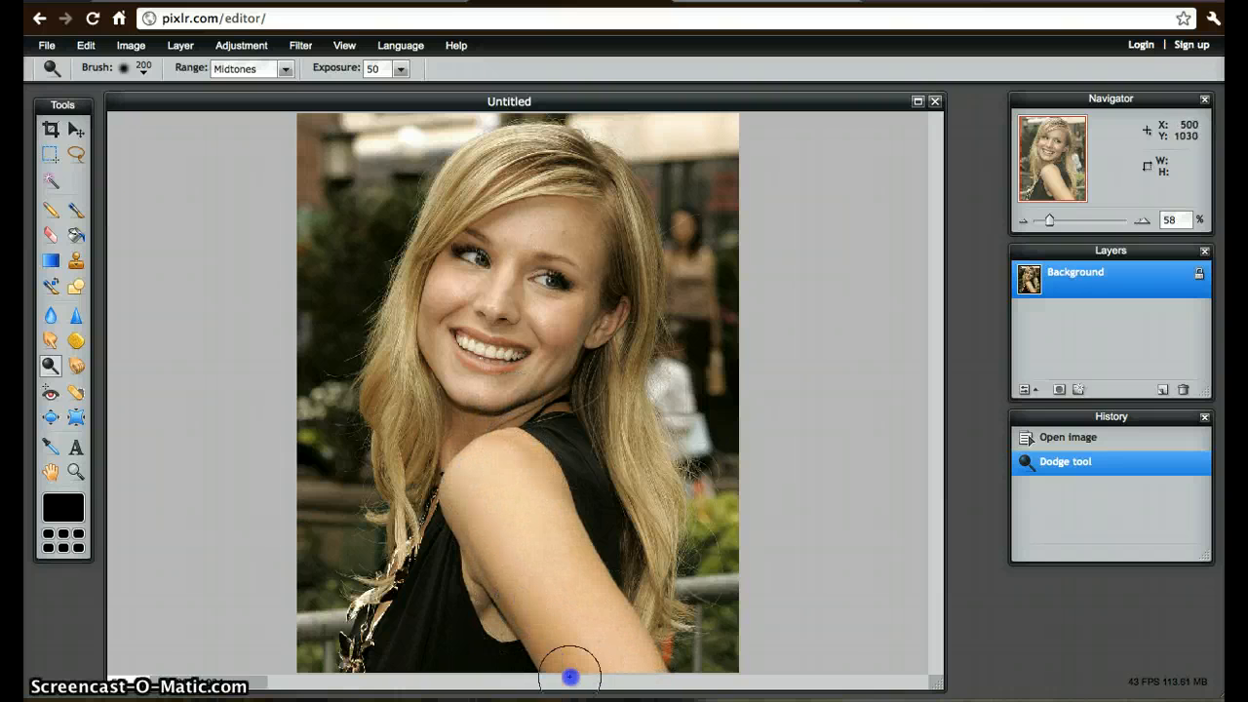
pyautogui.moveTo(550, 569)
pyautogui.mouseDown()
pyautogui.moveTo(501, 491)
pyautogui.moveTo(590, 626)
pyautogui.moveTo(677, 641)
pyautogui.mouseUp()
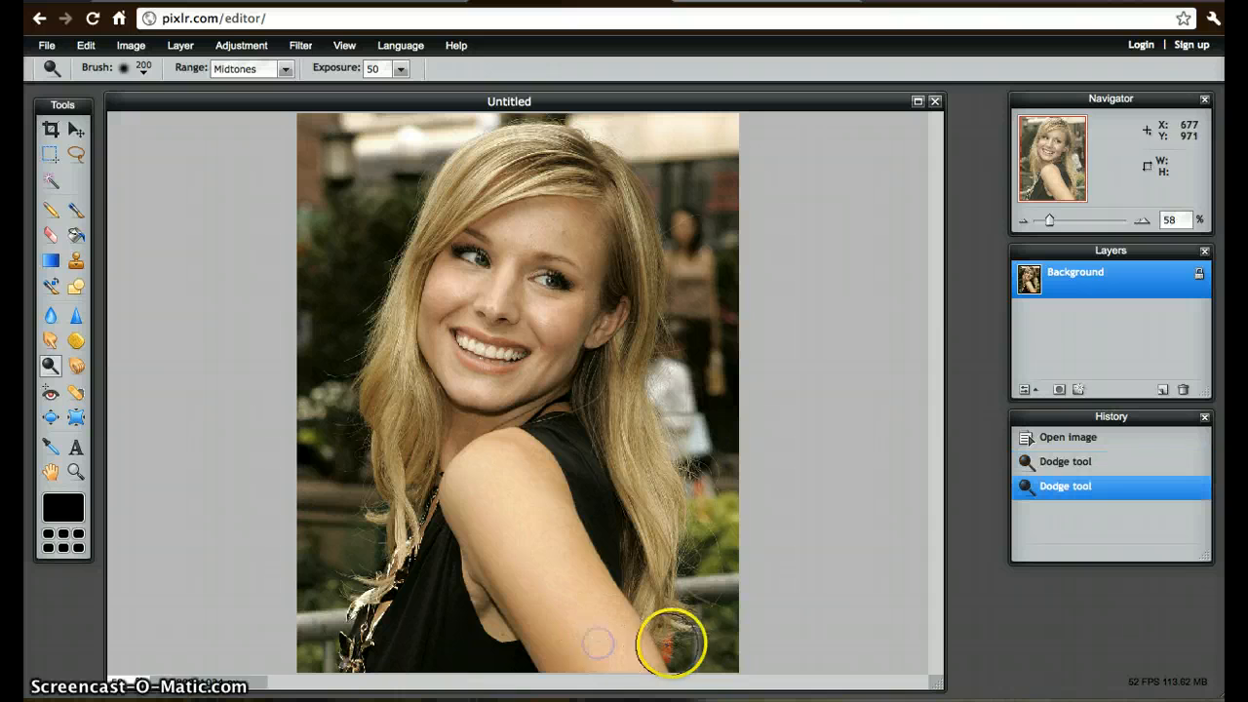
pyautogui.hotkey('ctrl', 'z')
pyautogui.hotkey('ctrl', 'y')
pyautogui.hotkey('ctrl', 'z')
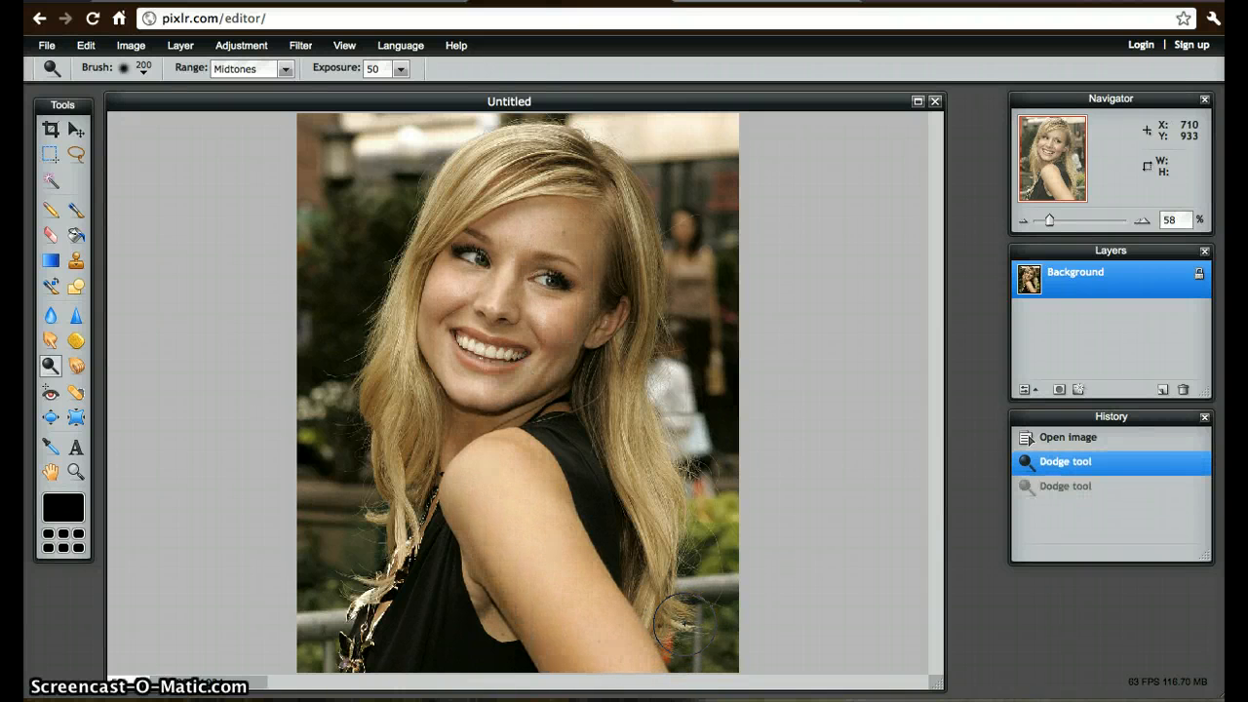
pyautogui.hotkey('ctrl', 'y')
pyautogui.hotkey('ctrl', 'z')
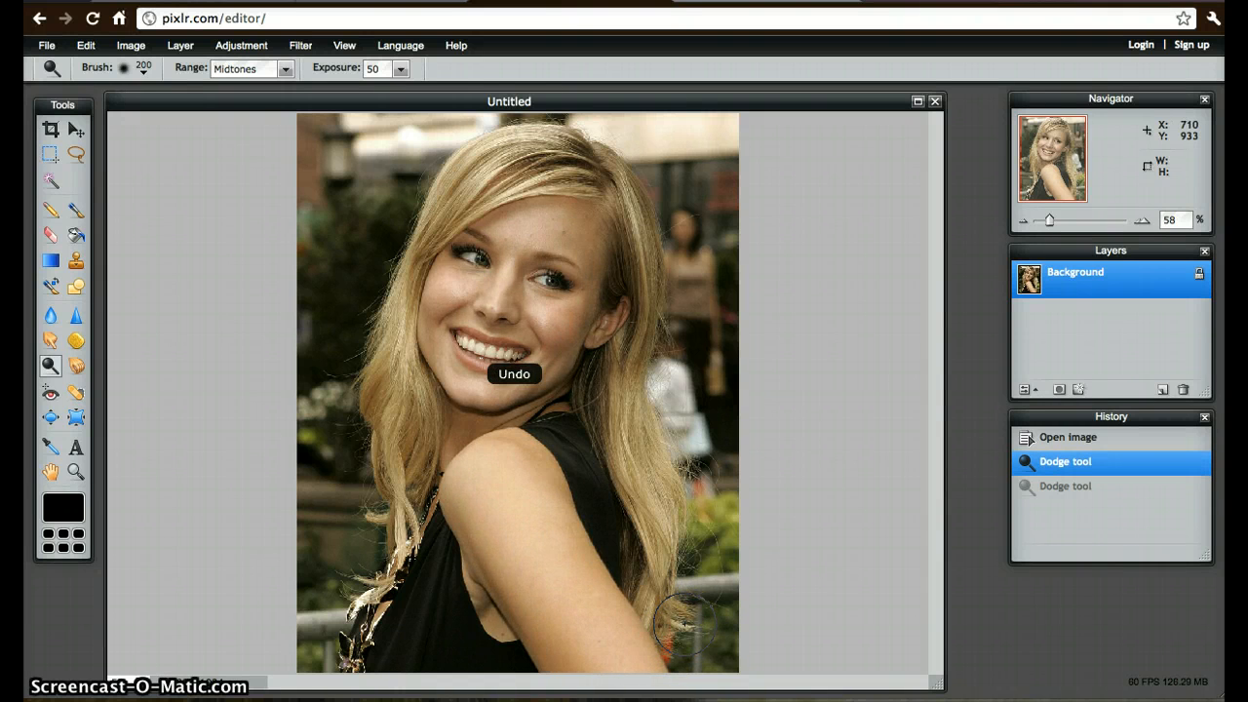
# Lighten the skin on the face, chin, shoulder and arm with Dodge strokes at Midtones range and exposure 50.
pyautogui.moveTo(450, 299)
pyautogui.mouseDown()
pyautogui.moveTo(520, 239)
pyautogui.moveTo(570, 230)
pyautogui.moveTo(573, 320)
pyautogui.moveTo(541, 389)
pyautogui.moveTo(515, 380)
pyautogui.moveTo(536, 316)
pyautogui.mouseUp()
pyautogui.moveTo(506, 387)
pyautogui.mouseDown()
pyautogui.moveTo(471, 488)
pyautogui.moveTo(485, 505)
pyautogui.moveTo(469, 469)
pyautogui.moveTo(499, 612)
pyautogui.moveTo(524, 612)
pyautogui.moveTo(524, 448)
pyautogui.moveTo(618, 664)
pyautogui.moveTo(530, 606)
pyautogui.moveTo(606, 639)
pyautogui.mouseUp()
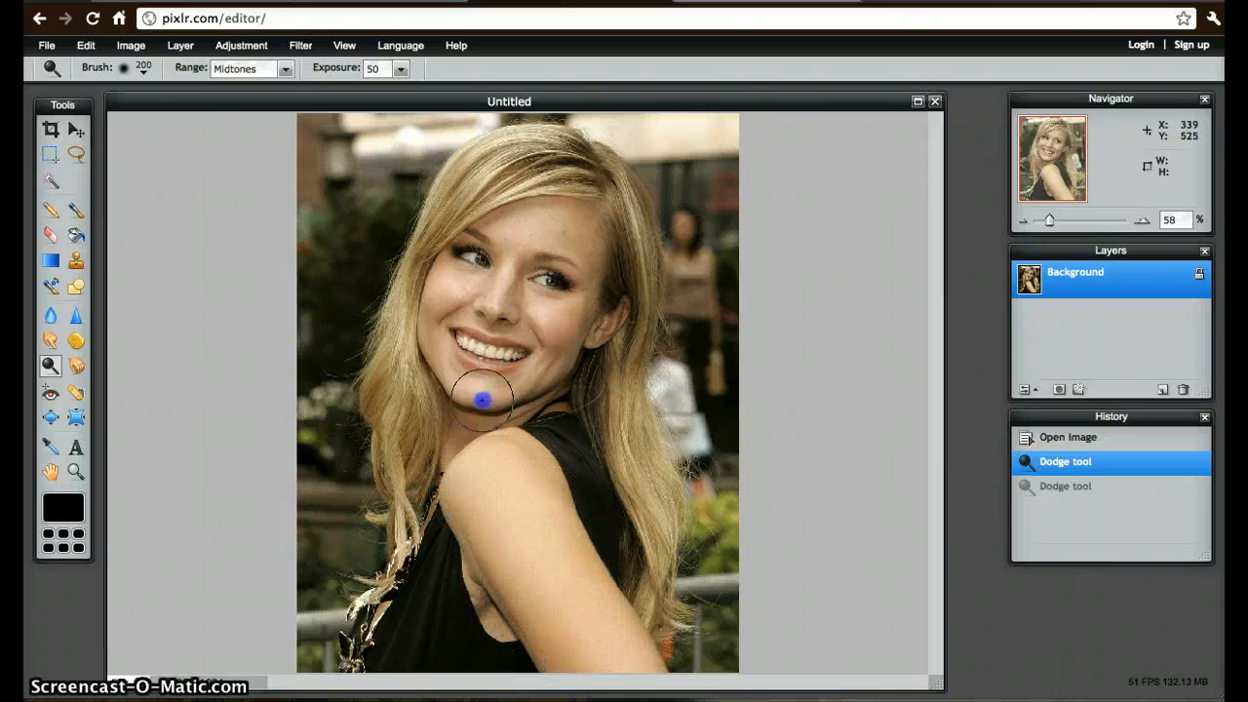
pyautogui.moveTo(481, 400)
pyautogui.mouseDown()
pyautogui.moveTo(524, 251)
pyautogui.moveTo(548, 245)
pyautogui.moveTo(474, 331)
pyautogui.moveTo(474, 278)
pyautogui.moveTo(546, 244)
pyautogui.mouseUp()
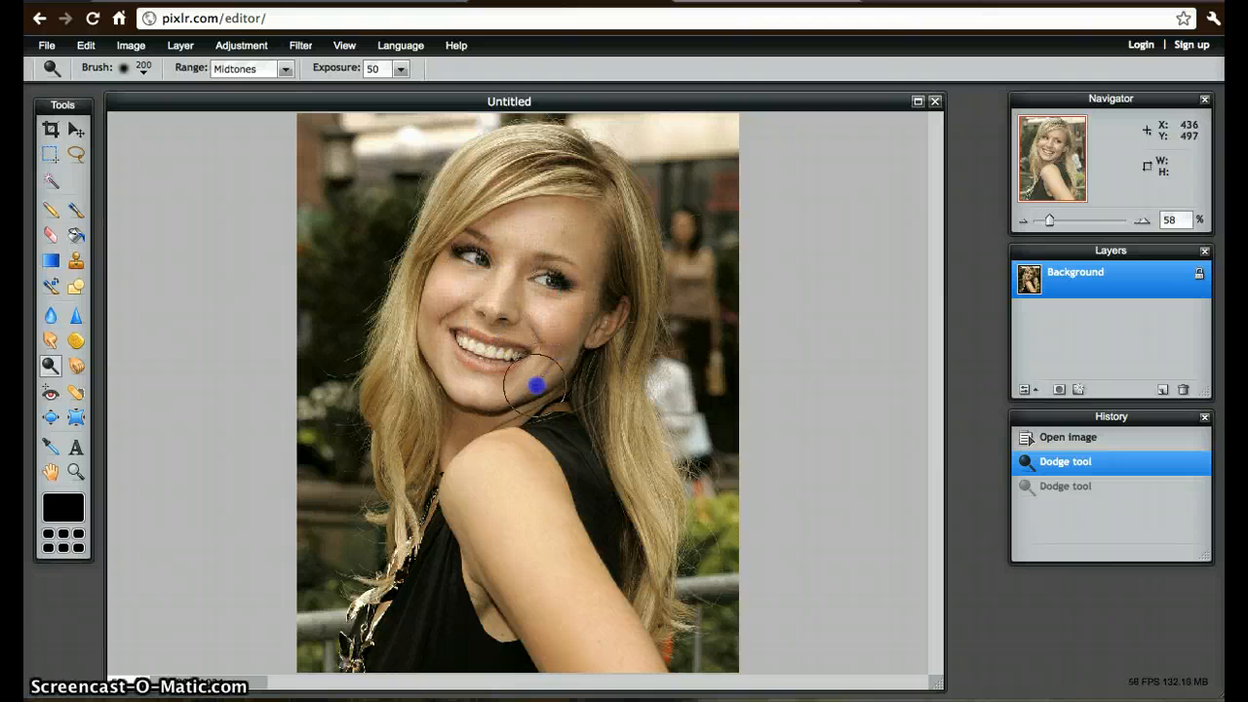
pyautogui.moveTo(449, 346)
pyautogui.mouseDown()
pyautogui.moveTo(446, 281)
pyautogui.moveTo(551, 233)
pyautogui.mouseUp()
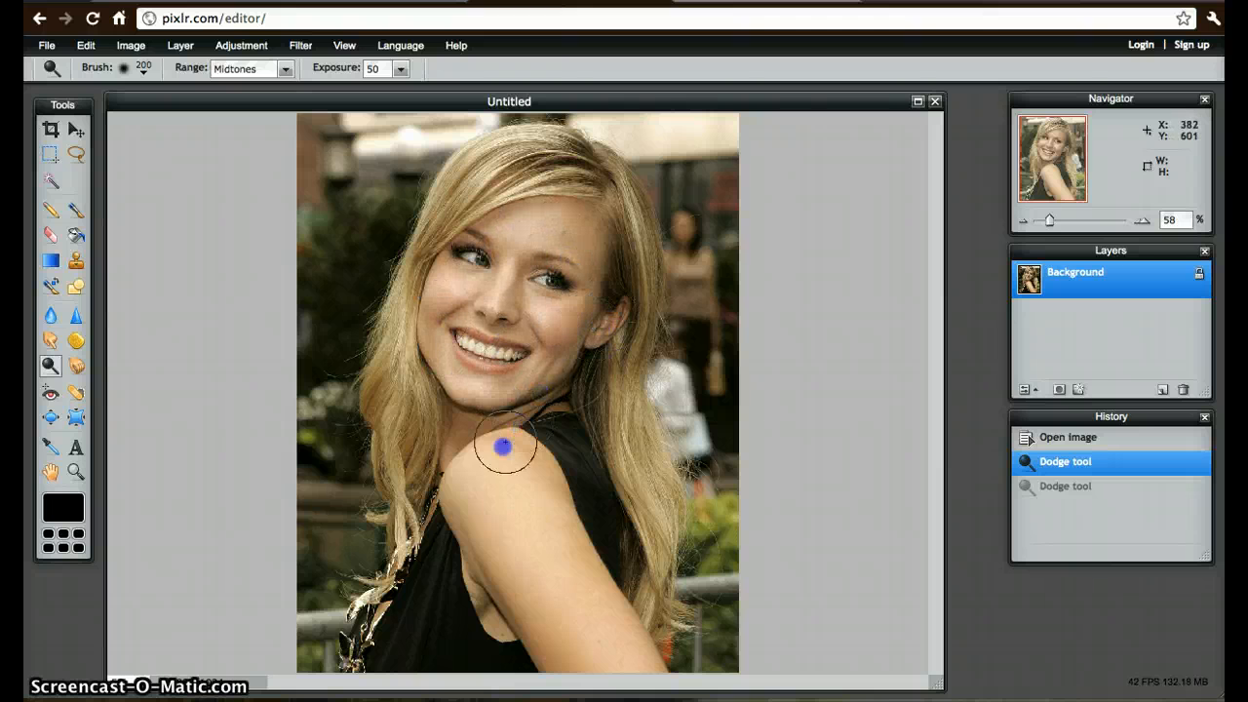
pyautogui.moveTo(487, 449)
pyautogui.mouseDown()
pyautogui.moveTo(522, 586)
pyautogui.moveTo(493, 589)
pyautogui.moveTo(492, 622)
pyautogui.moveTo(463, 585)
pyautogui.mouseUp()
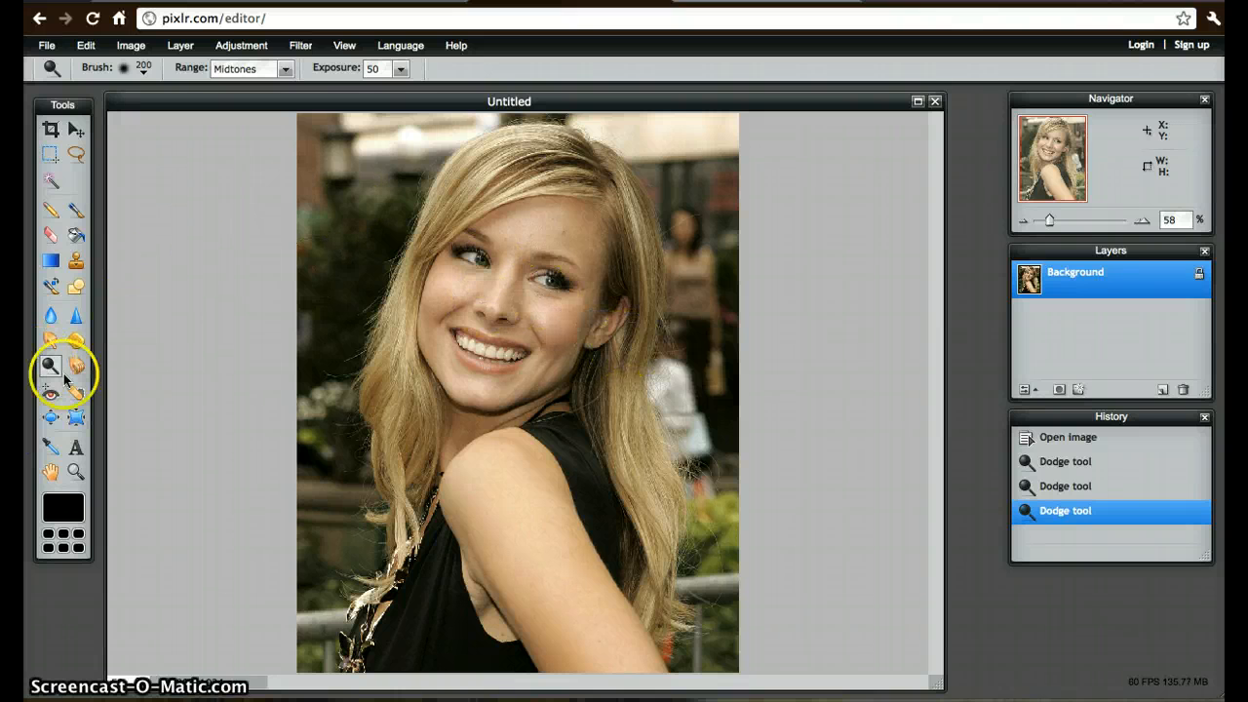
# Add a new layer above the Background and set the Brush tool's colour to the orange tan f0b873.
pyautogui.click(1163, 390)
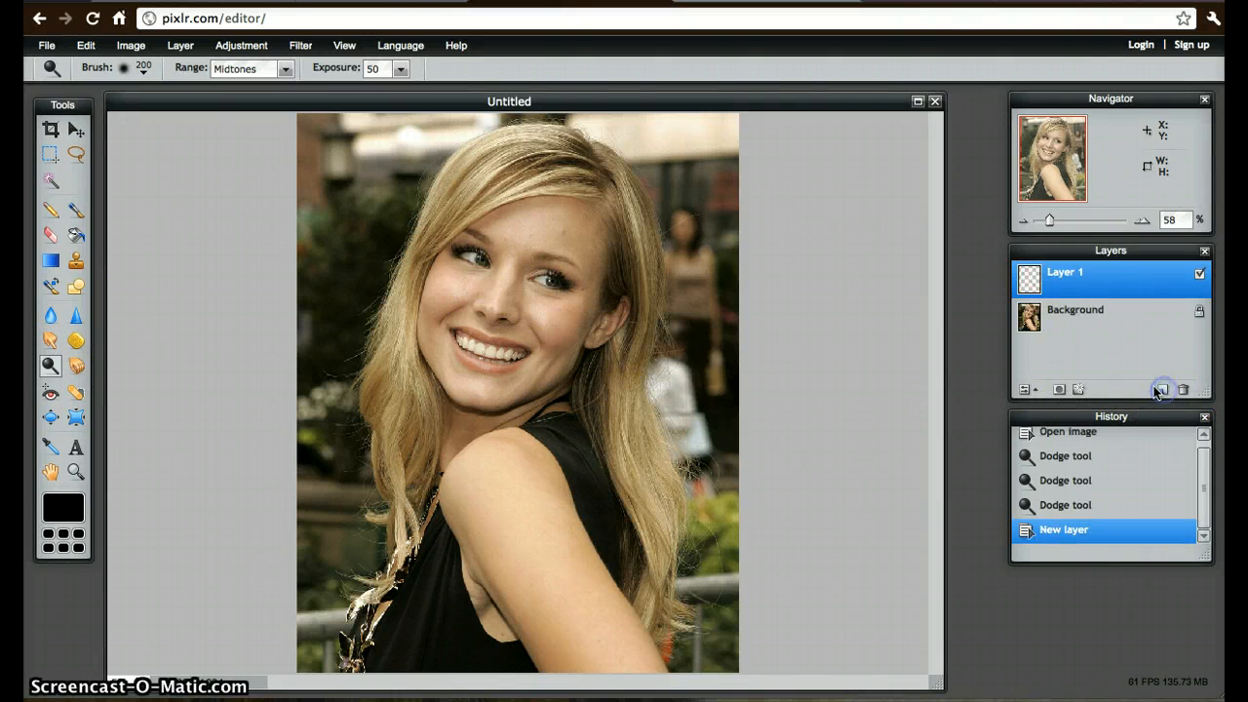
pyautogui.click(76, 212)
pyautogui.click(63, 507)
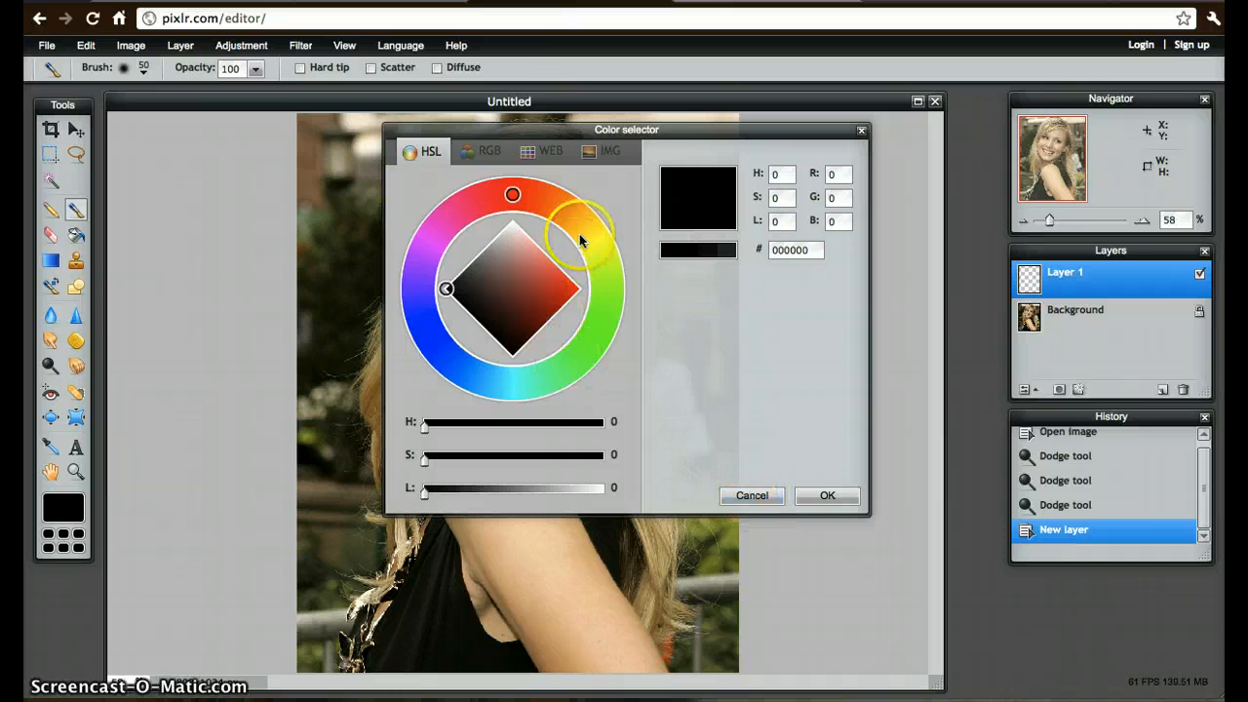
pyautogui.click(570, 222)
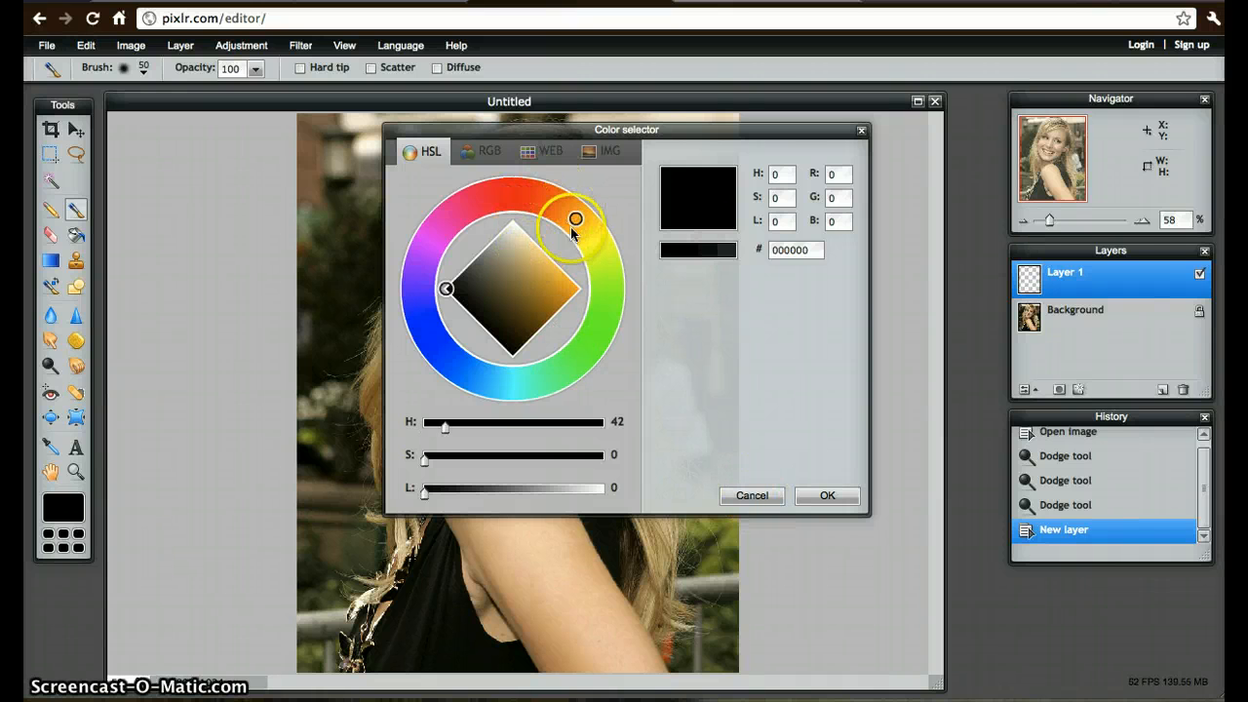
pyautogui.moveTo(526, 255)
pyautogui.mouseDown()
pyautogui.moveTo(517, 239)
pyautogui.moveTo(522, 248)
pyautogui.mouseUp()
pyautogui.moveTo(574, 217); pyautogui.dragTo(563, 209)
pyautogui.click(539, 253)
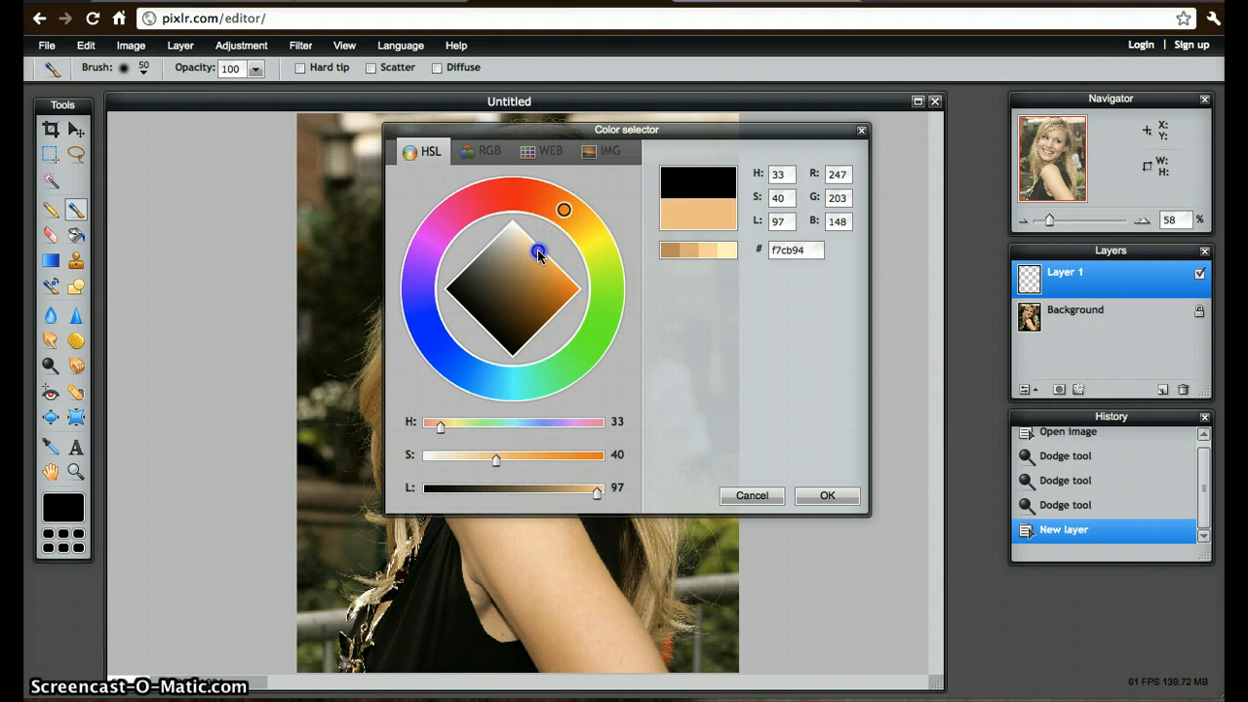
pyautogui.moveTo(538, 254); pyautogui.dragTo(545, 265)
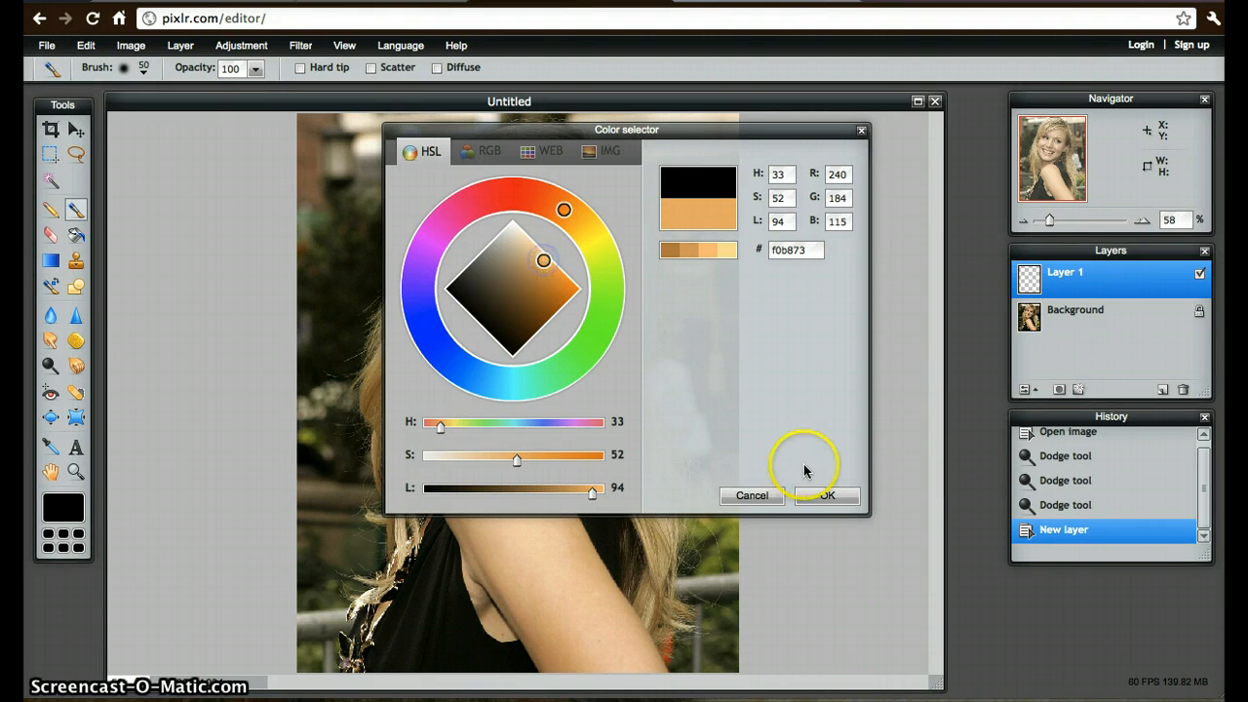
pyautogui.click(828, 499)
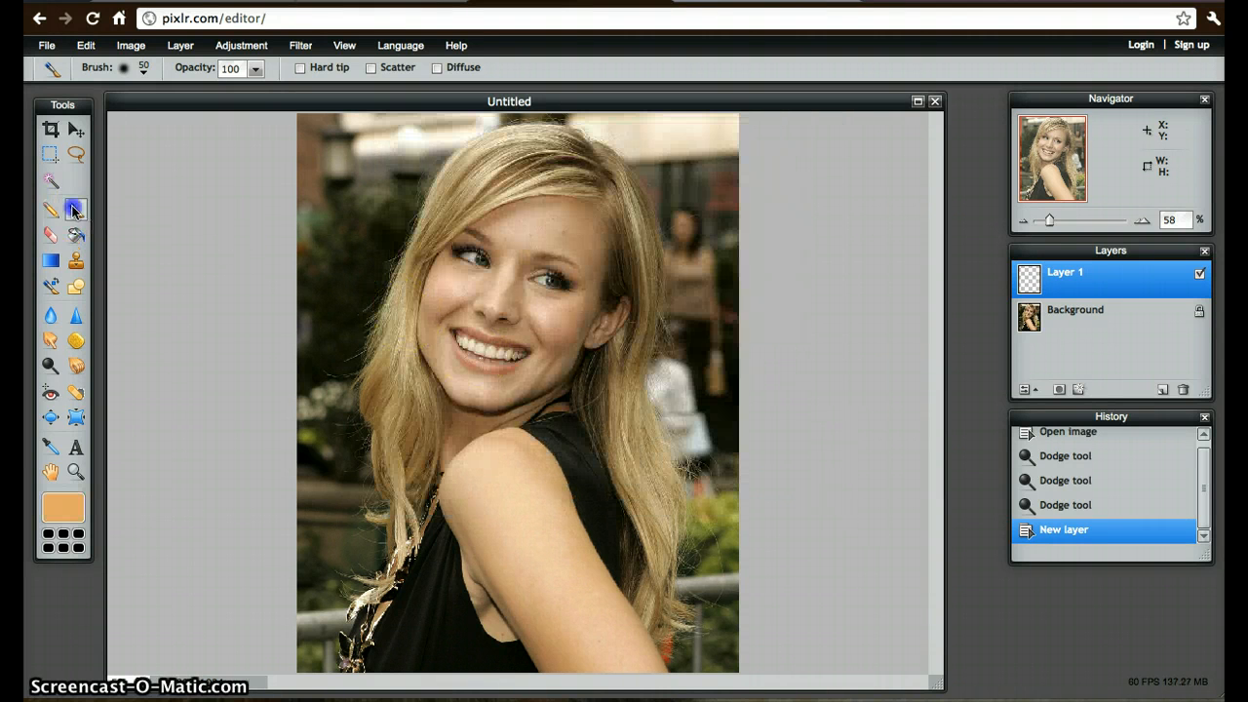
# Paint over all the skin of the face, neck, shoulder and arm with the soft 200 px brush.
pyautogui.click(144, 67)
pyautogui.click(424, 161)
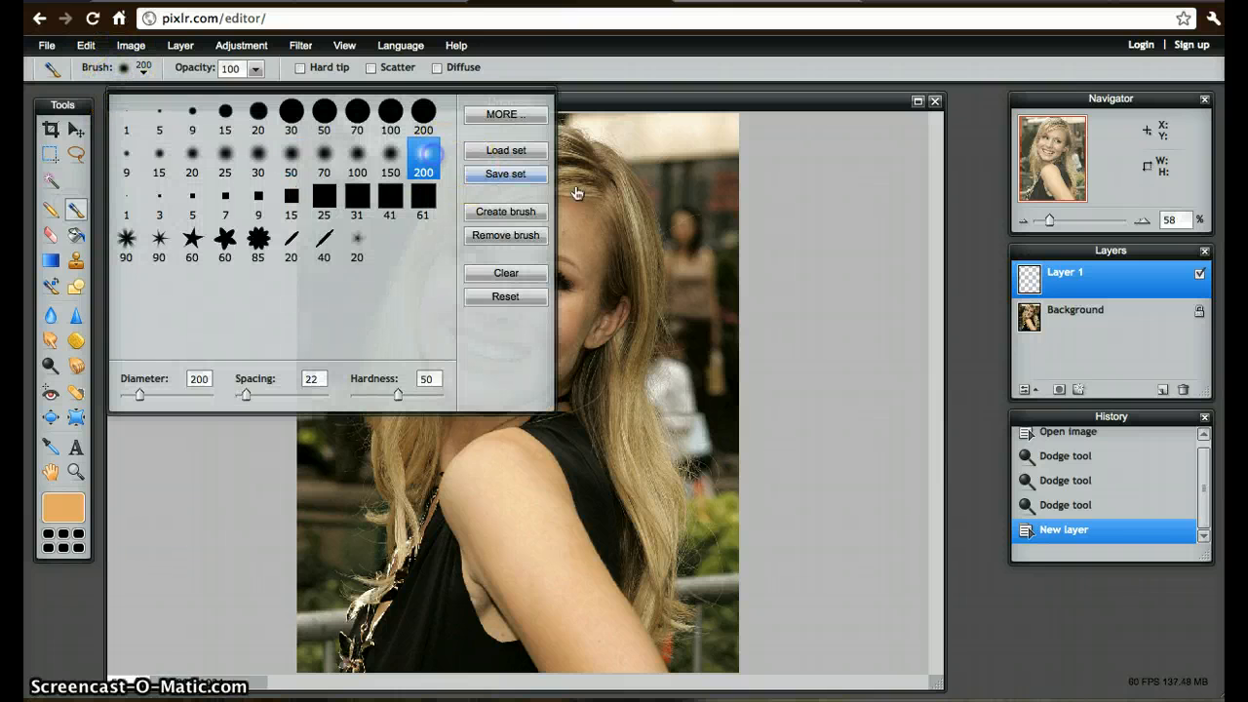
pyautogui.click(797, 266)
pyautogui.moveTo(535, 253)
pyautogui.mouseDown()
pyautogui.moveTo(517, 296)
pyautogui.moveTo(548, 279)
pyautogui.moveTo(542, 232)
pyautogui.moveTo(505, 240)
pyautogui.moveTo(459, 275)
pyautogui.moveTo(446, 330)
pyautogui.moveTo(468, 368)
pyautogui.moveTo(523, 352)
pyautogui.moveTo(563, 288)
pyautogui.moveTo(565, 234)
pyautogui.moveTo(505, 240)
pyautogui.moveTo(460, 313)
pyautogui.moveTo(467, 361)
pyautogui.moveTo(498, 333)
pyautogui.moveTo(500, 290)
pyautogui.moveTo(476, 273)
pyautogui.moveTo(481, 261)
pyautogui.moveTo(517, 257)
pyautogui.moveTo(542, 300)
pyautogui.moveTo(582, 327)
pyautogui.moveTo(612, 312)
pyautogui.moveTo(584, 341)
pyautogui.moveTo(610, 310)
pyautogui.moveTo(506, 371)
pyautogui.moveTo(448, 363)
pyautogui.moveTo(480, 413)
pyautogui.moveTo(458, 448)
pyautogui.moveTo(552, 394)
pyautogui.moveTo(477, 493)
pyautogui.moveTo(480, 560)
pyautogui.moveTo(470, 528)
pyautogui.moveTo(468, 481)
pyautogui.moveTo(519, 619)
pyautogui.moveTo(500, 611)
pyautogui.moveTo(481, 564)
pyautogui.moveTo(515, 613)
pyautogui.moveTo(526, 413)
pyautogui.moveTo(639, 690)
pyautogui.moveTo(528, 528)
pyautogui.moveTo(574, 684)
pyautogui.moveTo(506, 591)
pyautogui.moveTo(599, 605)
pyautogui.moveTo(641, 657)
pyautogui.moveTo(616, 635)
pyautogui.mouseUp()
pyautogui.moveTo(459, 246)
pyautogui.mouseDown()
pyautogui.moveTo(466, 274)
pyautogui.moveTo(499, 252)
pyautogui.mouseUp()
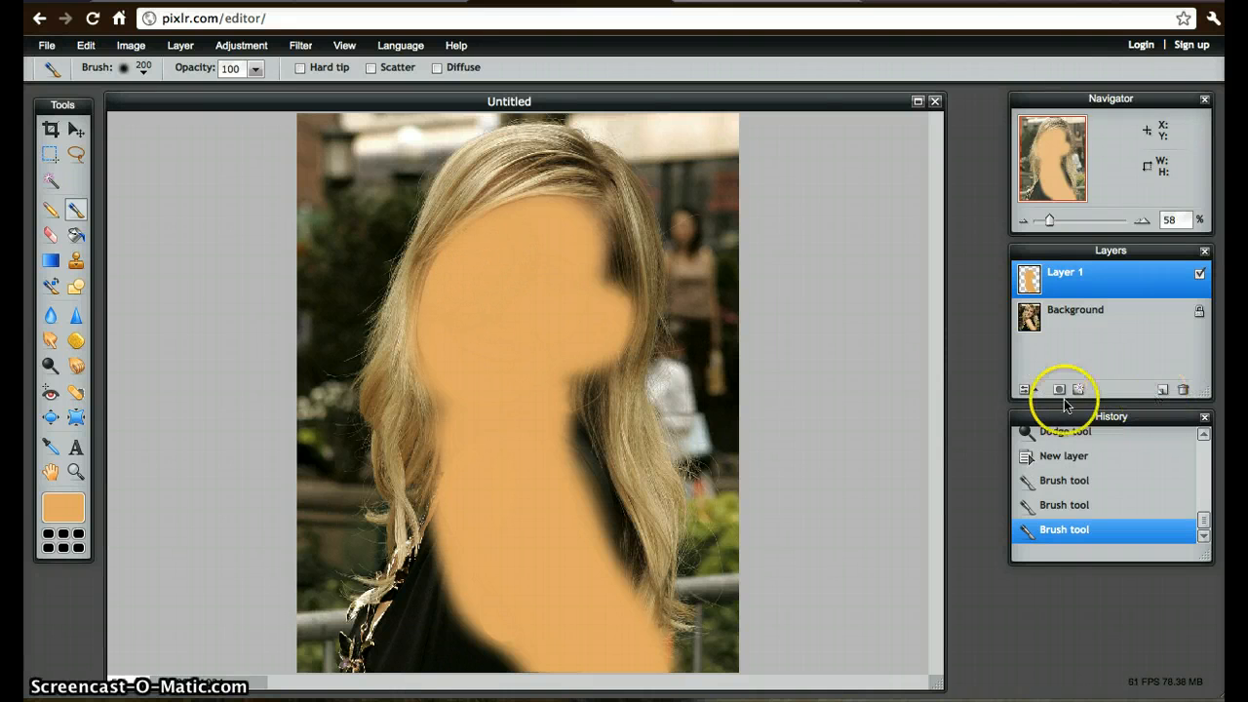
# Try the Overlay blend mode on Layer 1, and set the layer to Hardlight instead.
pyautogui.click(1027, 388)
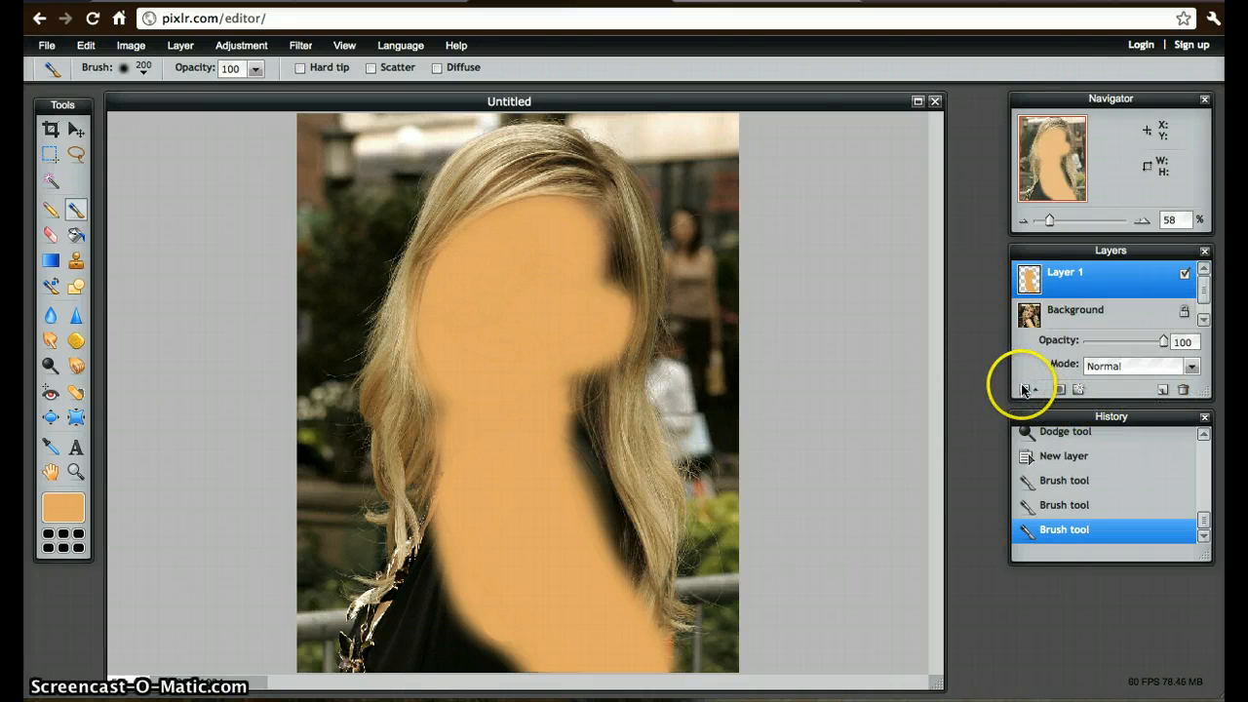
pyautogui.click(1191, 365)
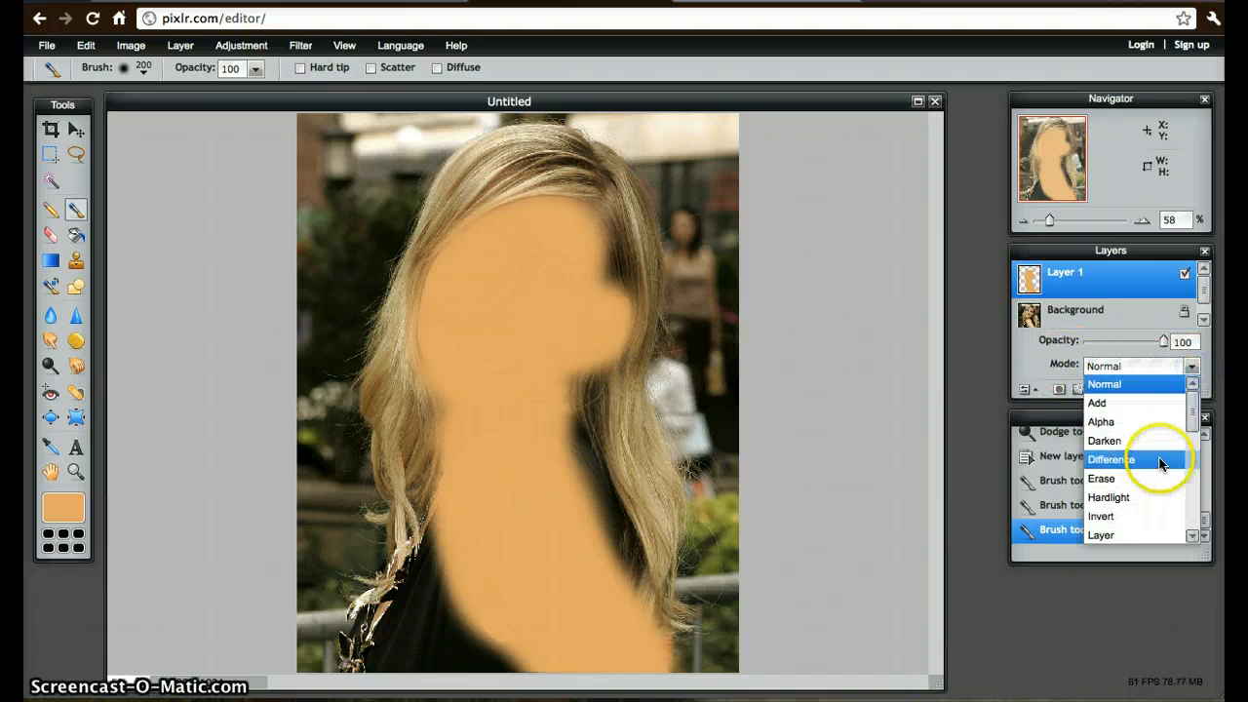
pyautogui.moveTo(1195, 417); pyautogui.dragTo(1194, 495)
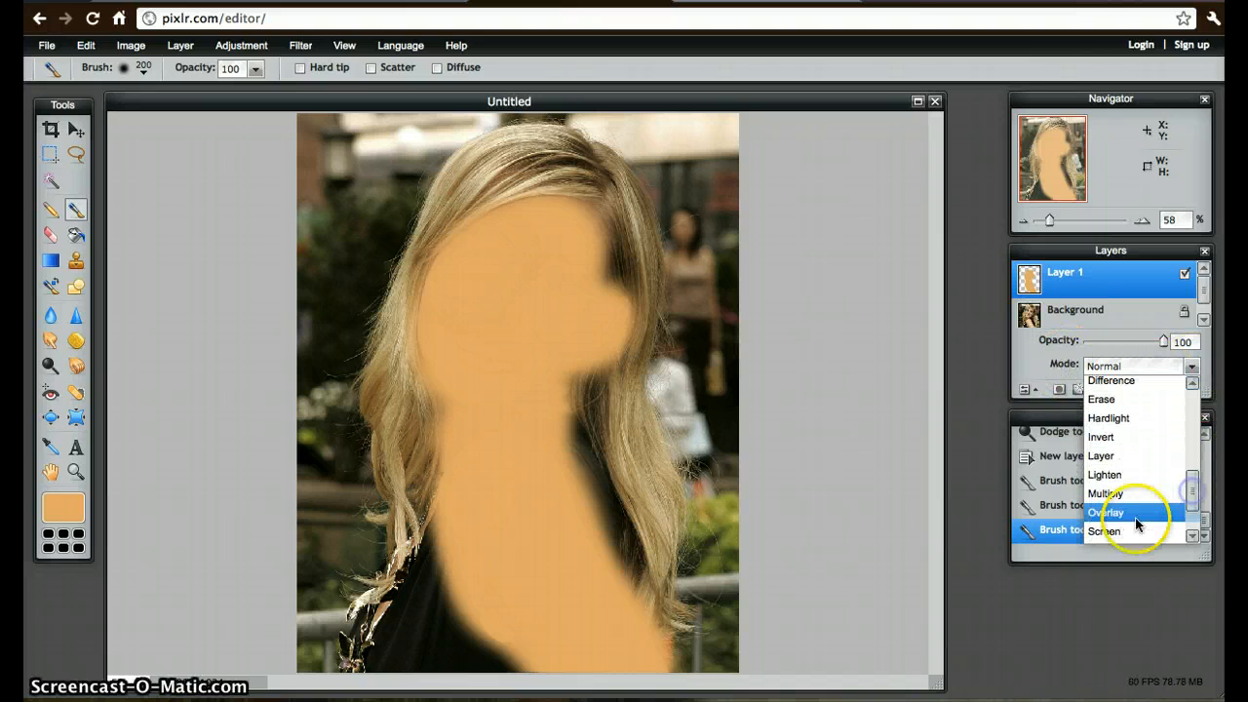
pyautogui.click(1131, 514)
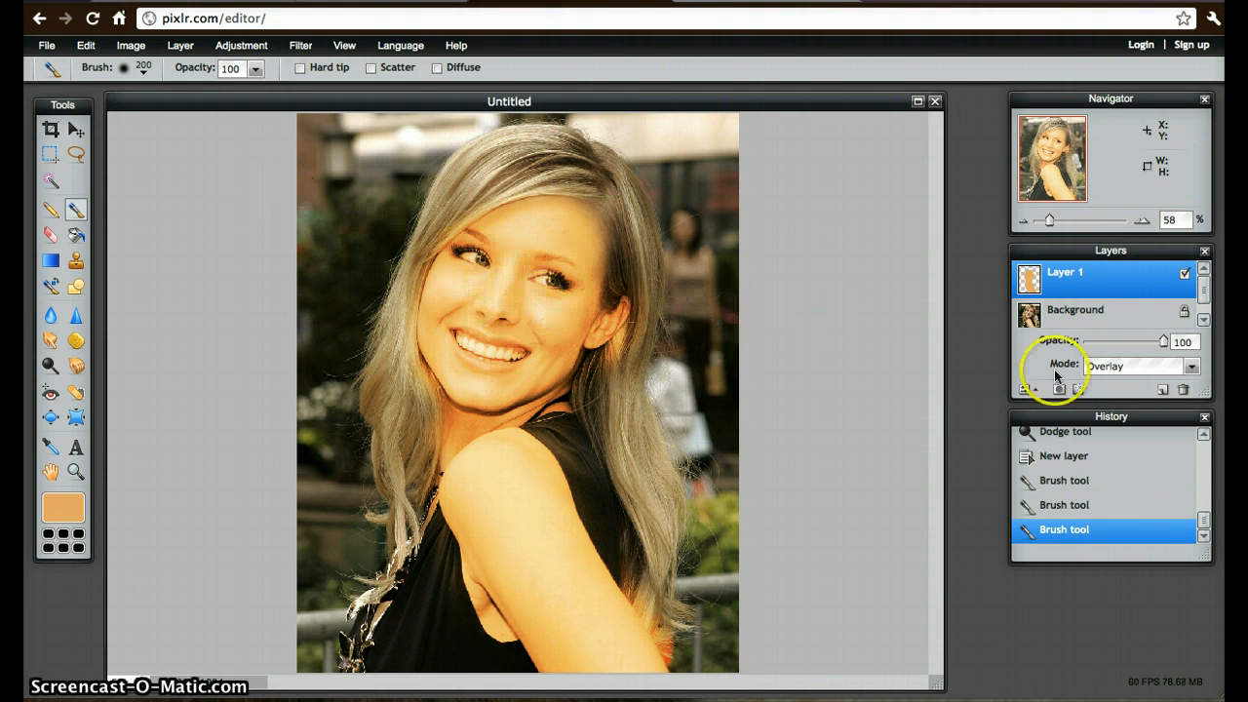
pyautogui.click(1192, 366)
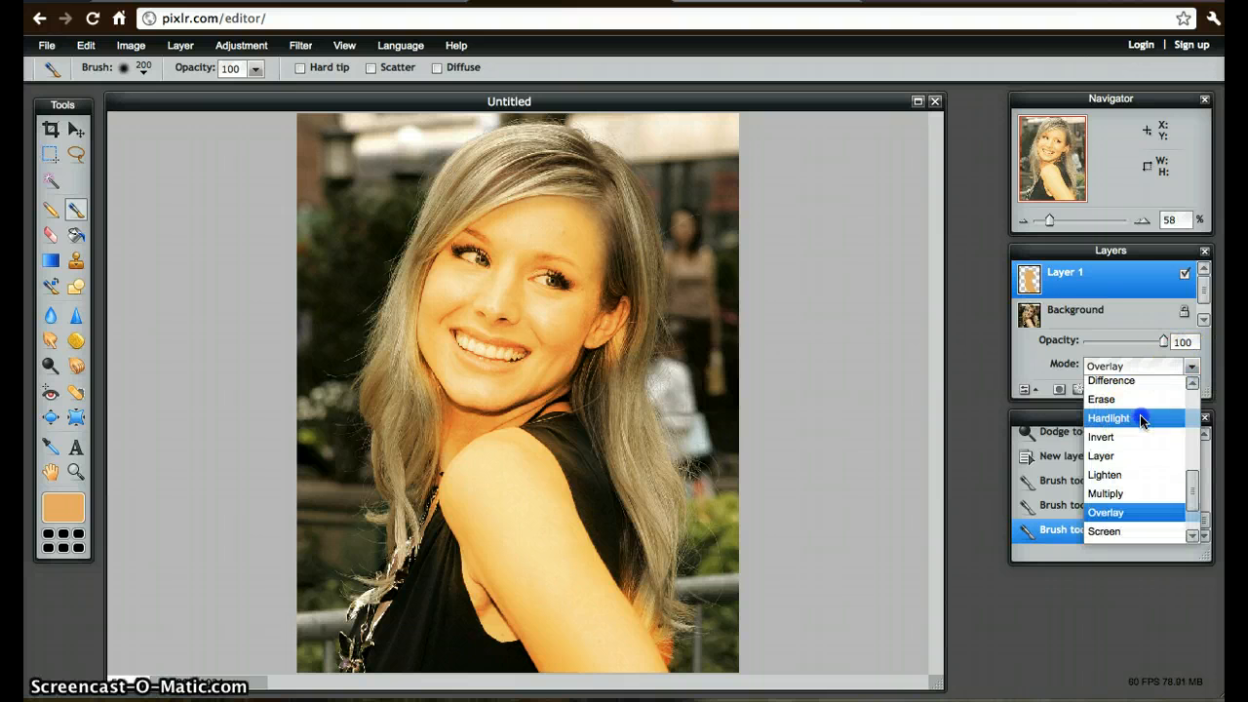
pyautogui.click(1142, 420)
# Erase the tan paint spilling onto the hair, dress and background around the face, ear and arm with a soft 50 px eraser.
pyautogui.click(51, 232)
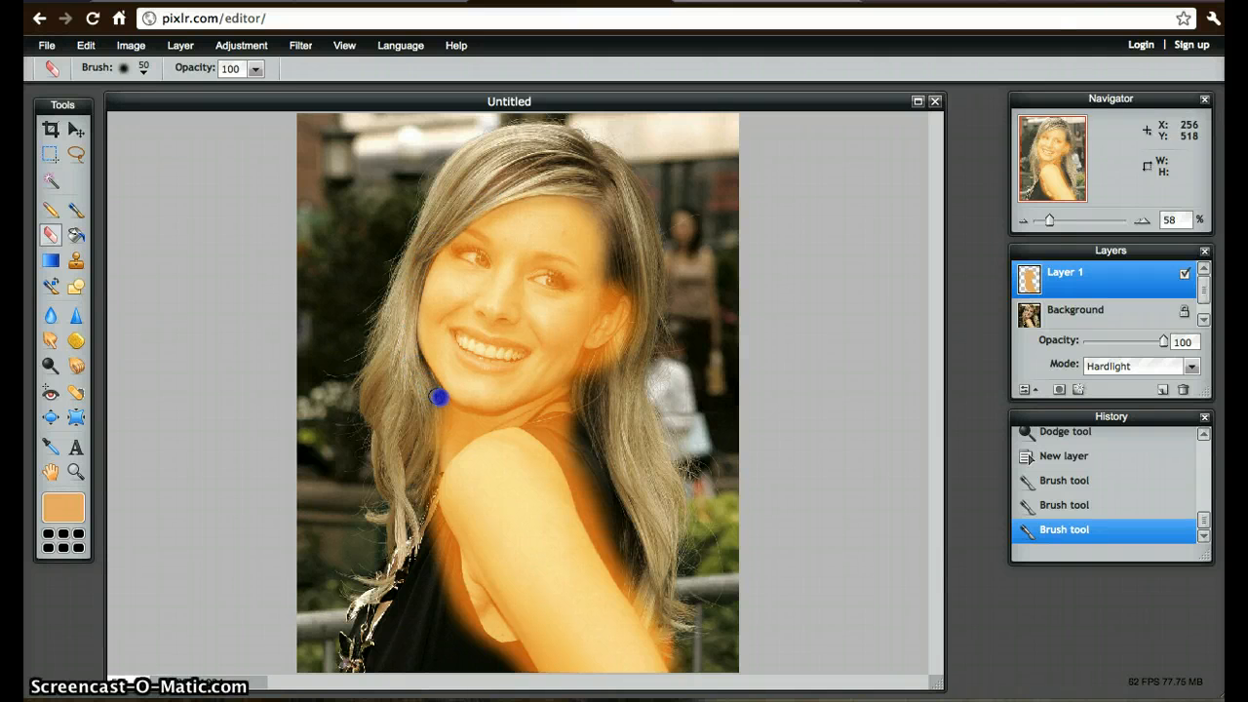
pyautogui.click(408, 525)
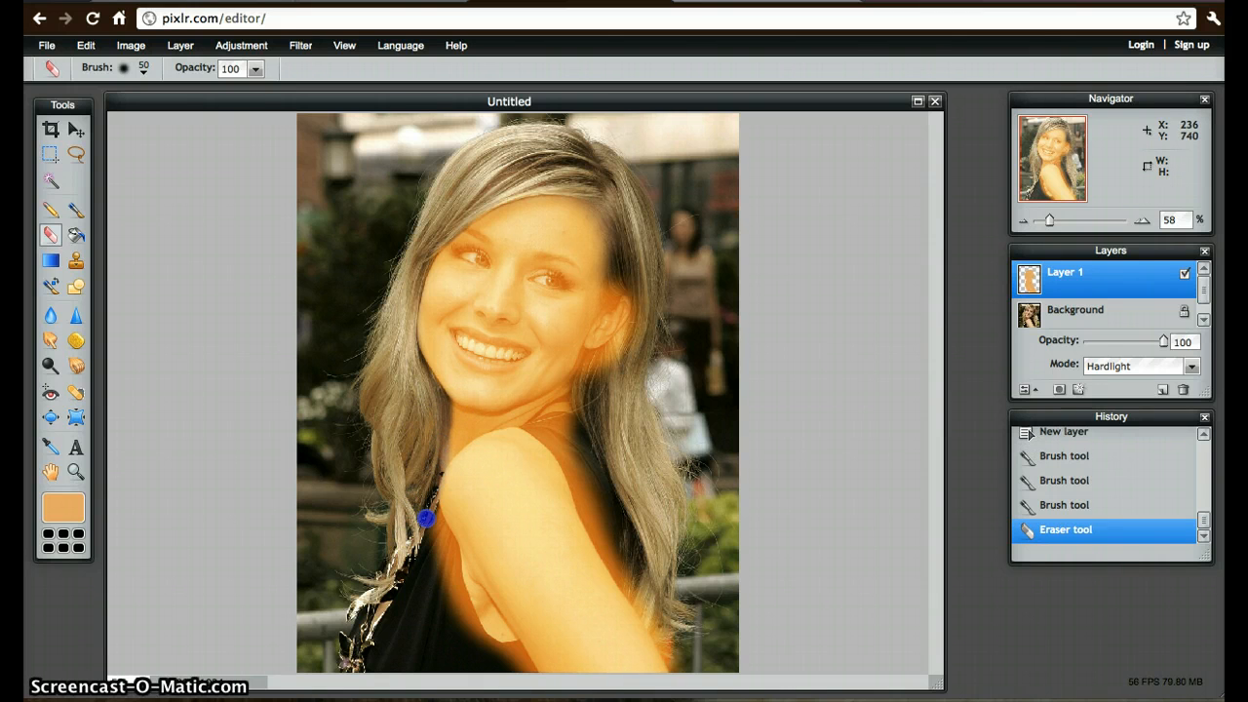
pyautogui.moveTo(425, 518); pyautogui.dragTo(434, 449)
pyautogui.hotkey('ctrl', 'z')
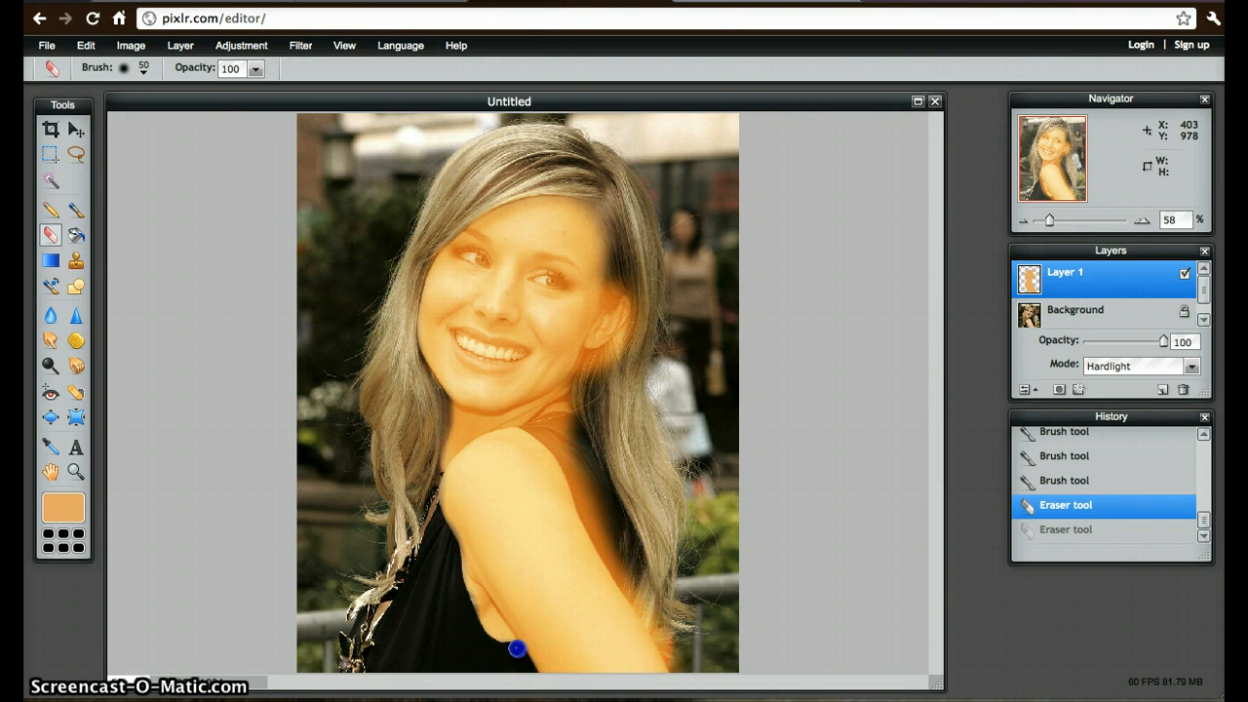
pyautogui.click(516, 648)
pyautogui.moveTo(592, 504)
pyautogui.mouseDown()
pyautogui.moveTo(603, 538)
pyautogui.moveTo(579, 467)
pyautogui.moveTo(601, 522)
pyautogui.moveTo(589, 479)
pyautogui.moveTo(614, 522)
pyautogui.moveTo(571, 478)
pyautogui.mouseUp()
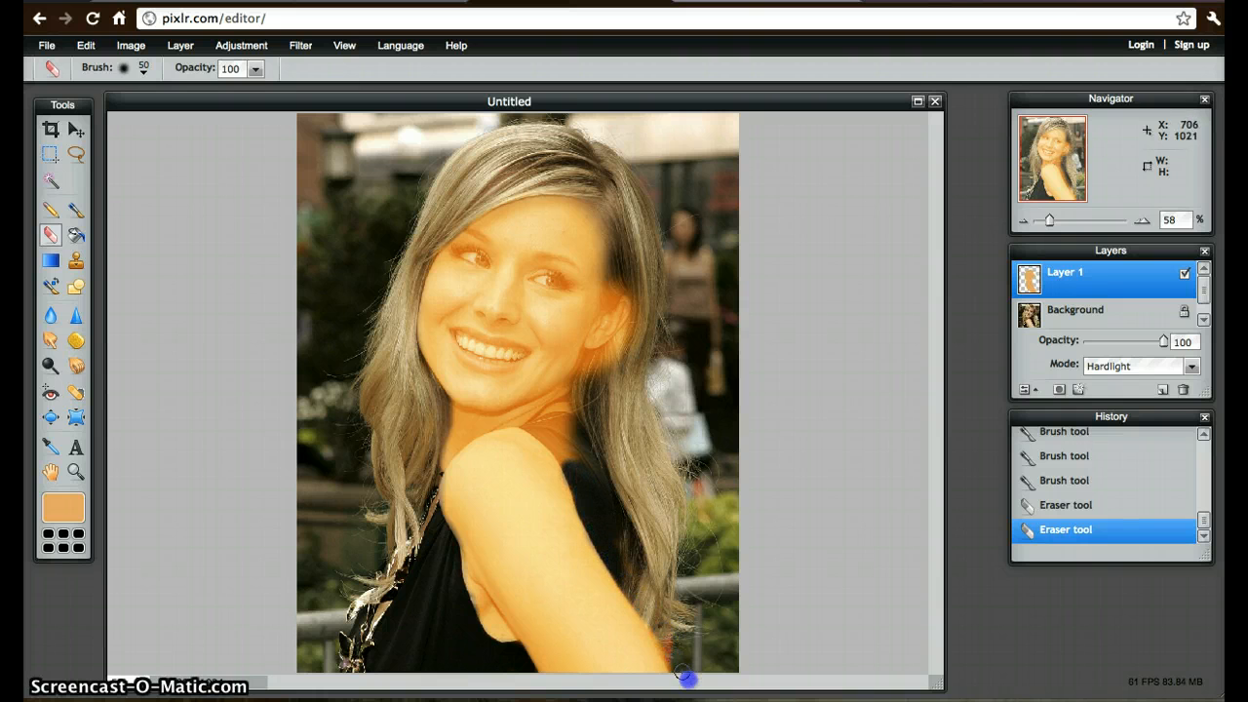
pyautogui.moveTo(680, 655)
pyautogui.mouseDown()
pyautogui.moveTo(621, 495)
pyautogui.moveTo(578, 472)
pyautogui.mouseUp()
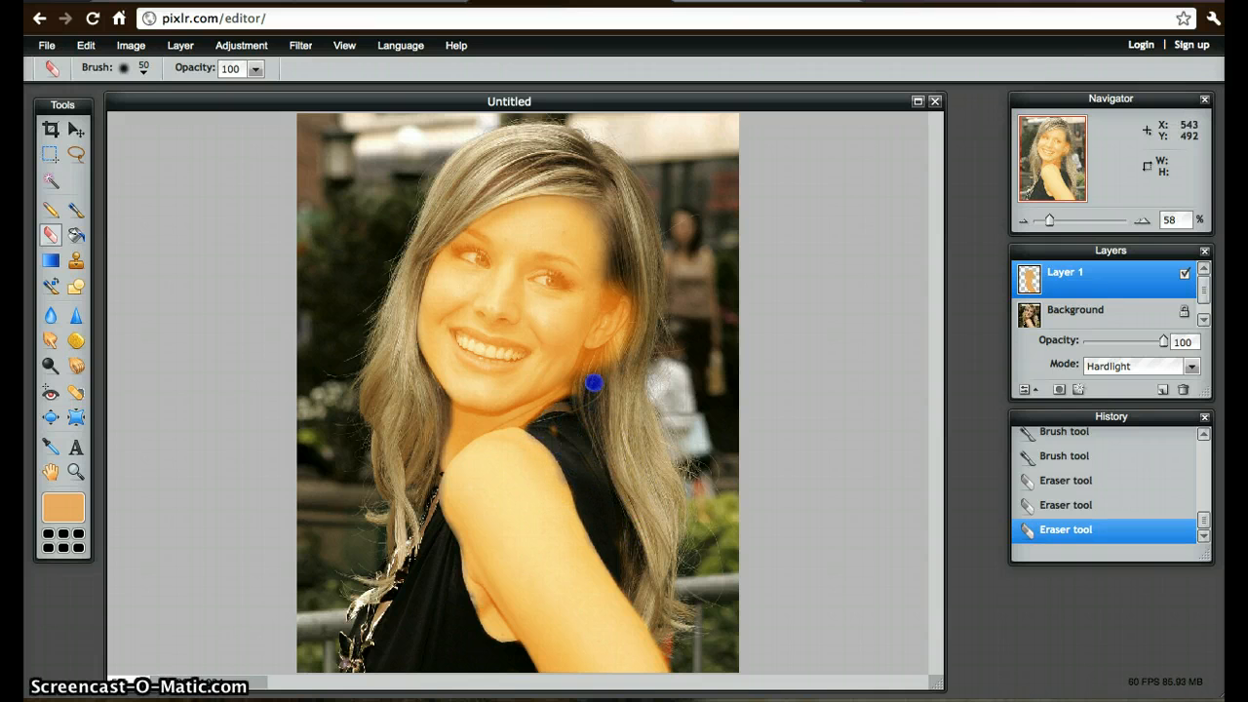
pyautogui.moveTo(574, 402); pyautogui.dragTo(586, 363)
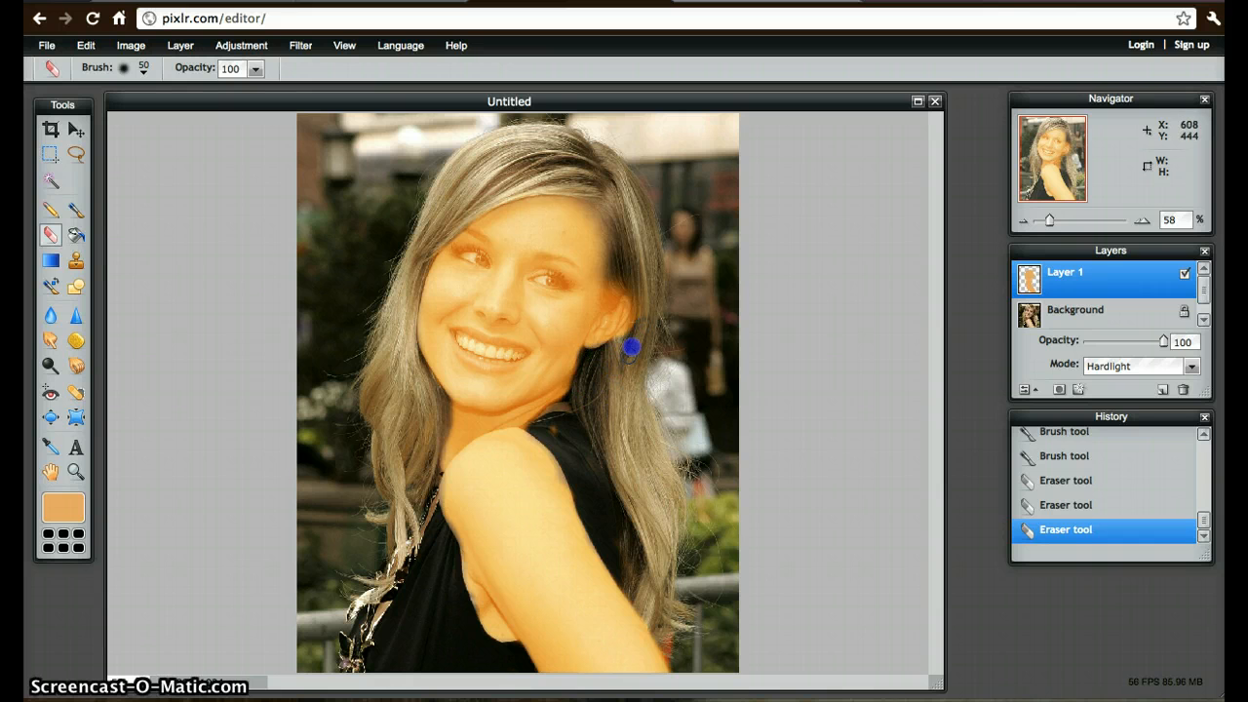
pyautogui.moveTo(610, 290); pyautogui.dragTo(611, 300)
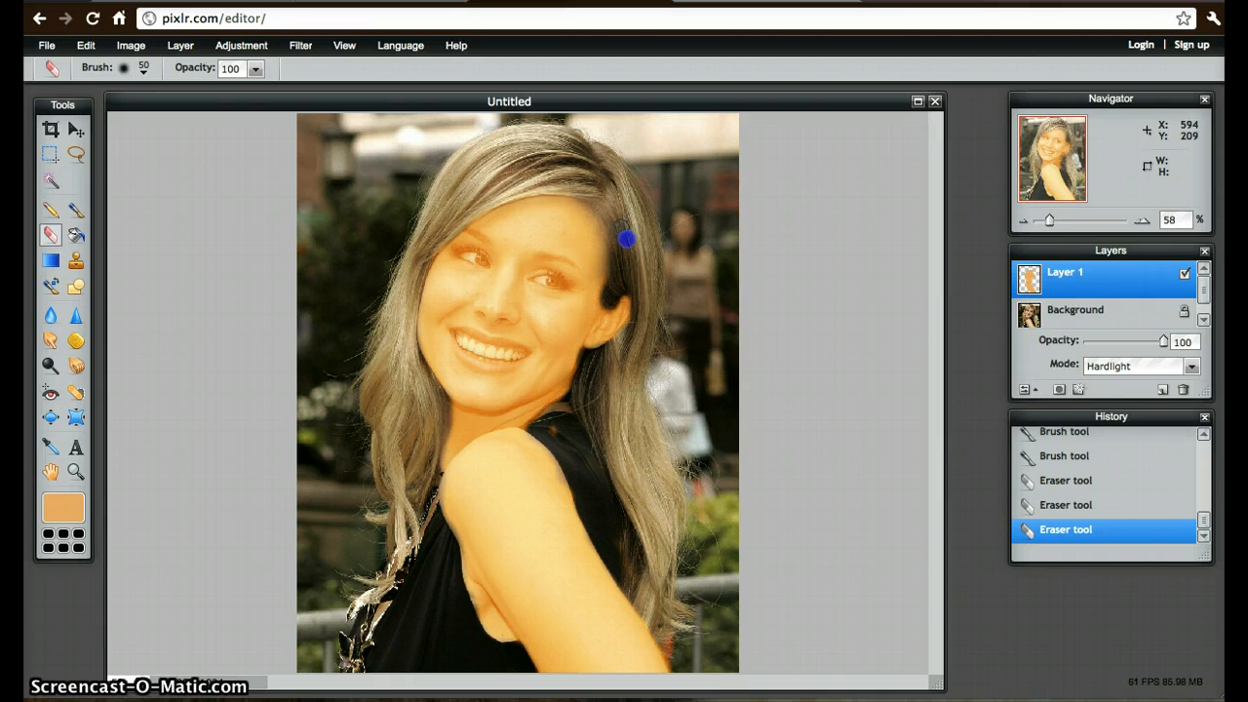
# Try a Hue & Saturation adjustment on Layer 1 with saturation -63 and lightness -33 to deepen the tan.
pyautogui.click(243, 46)
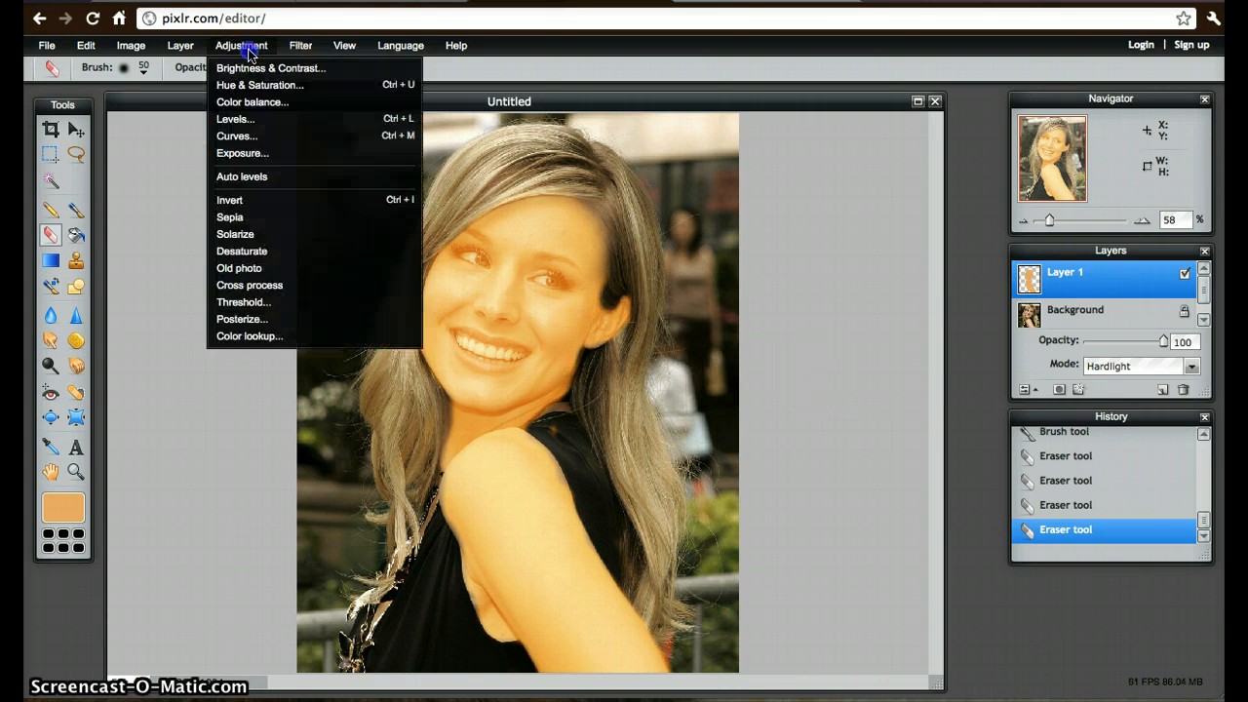
pyautogui.click(277, 86)
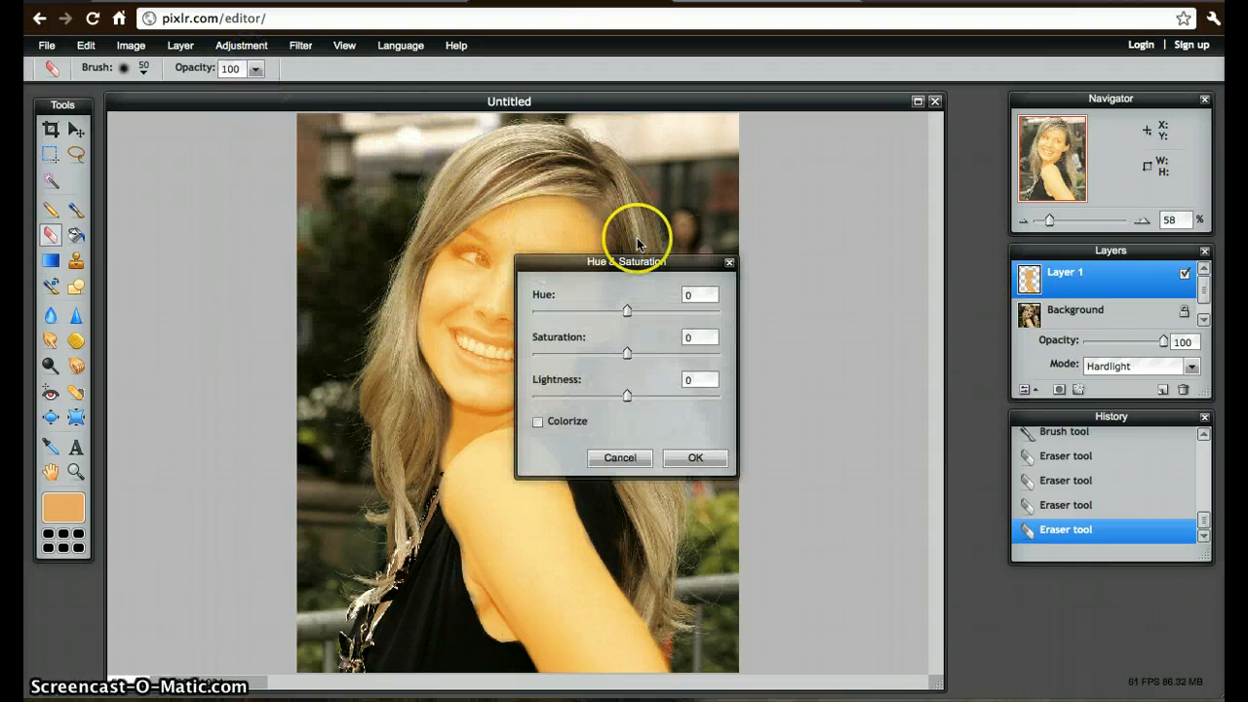
pyautogui.moveTo(680, 261); pyautogui.dragTo(857, 247)
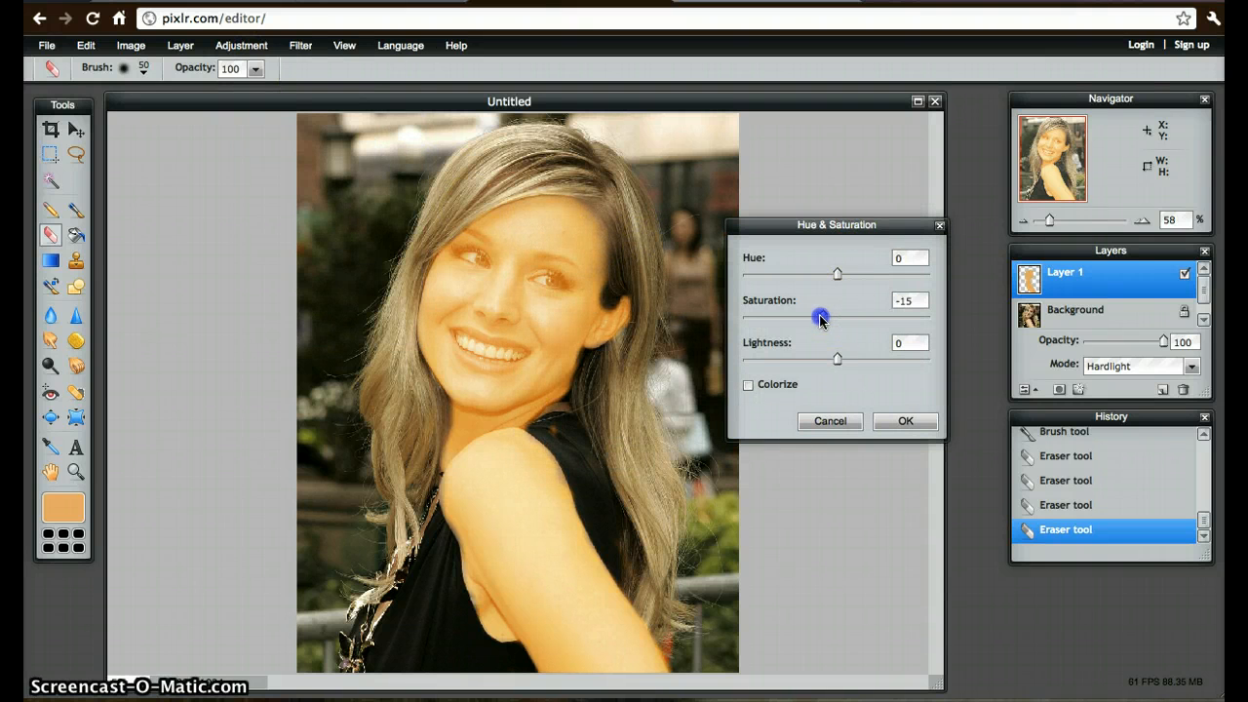
pyautogui.moveTo(788, 325); pyautogui.dragTo(797, 323)
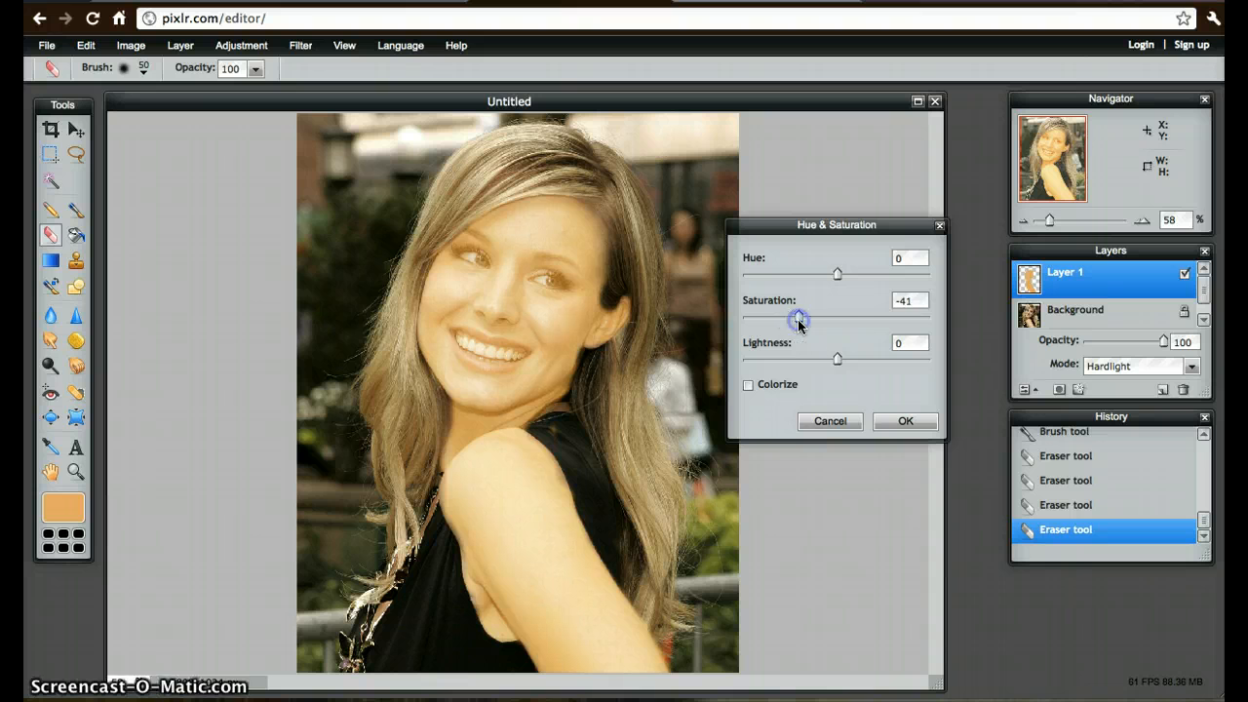
pyautogui.moveTo(837, 358); pyautogui.dragTo(798, 363)
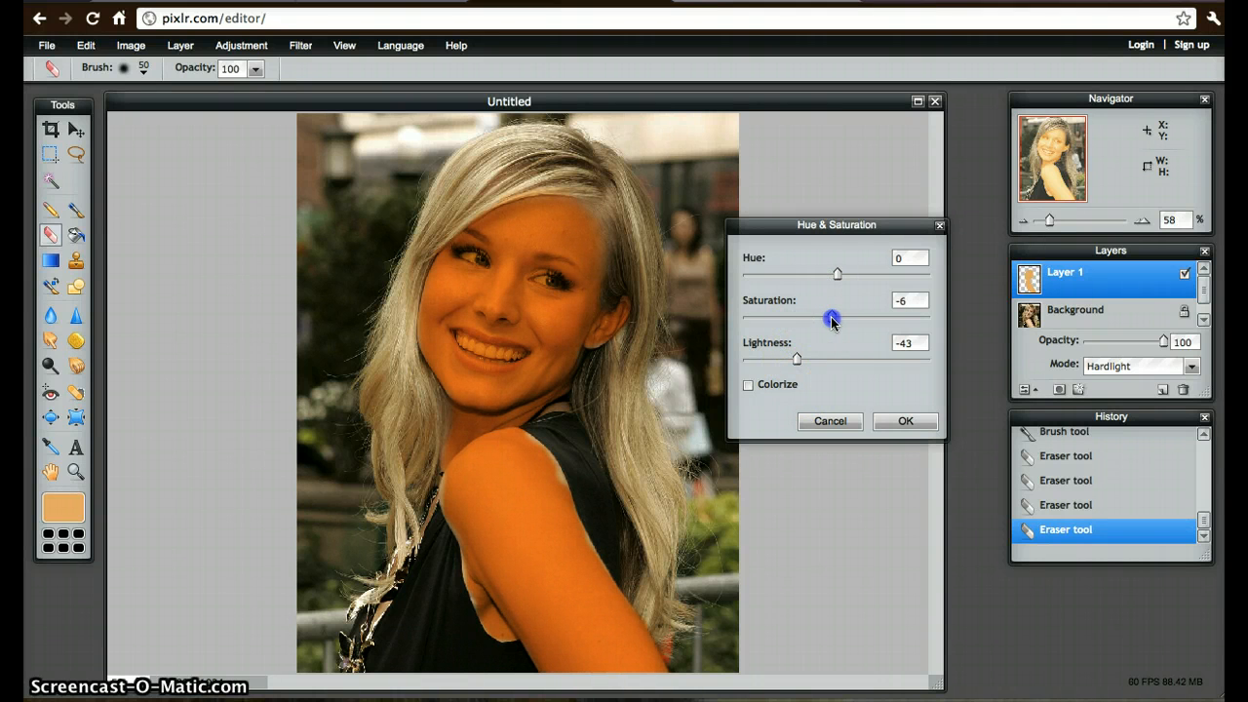
pyautogui.click(820, 383)
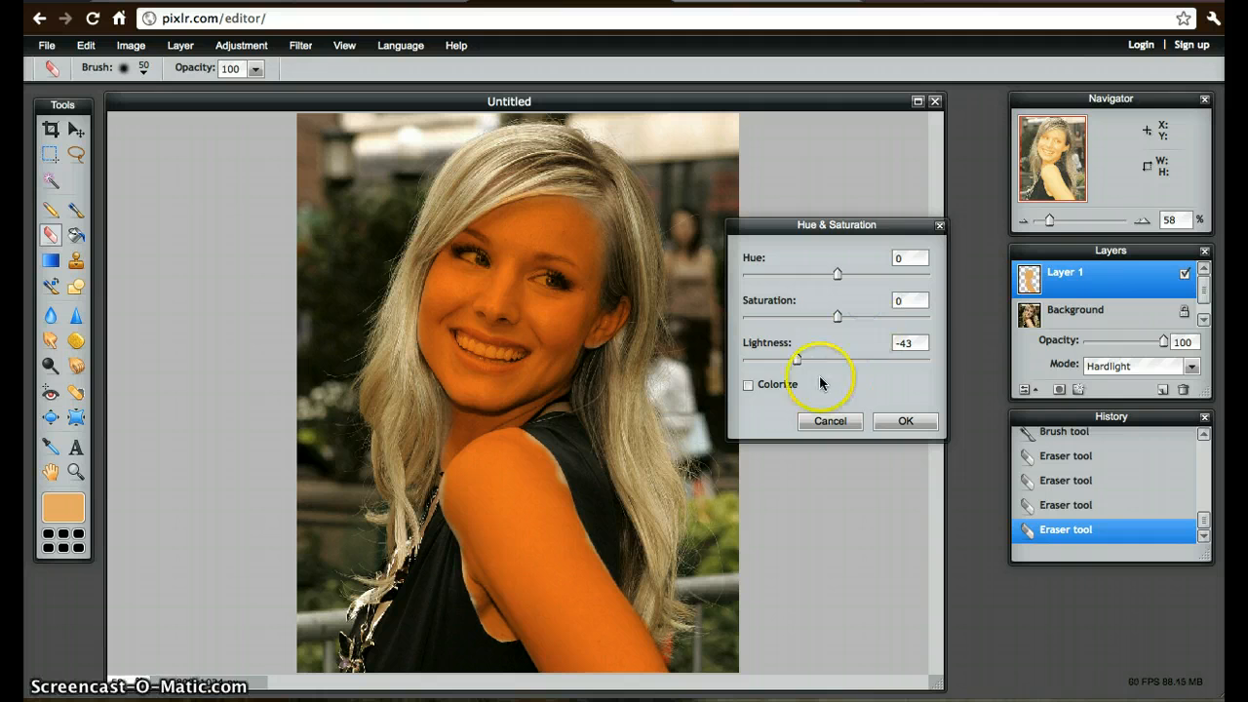
pyautogui.moveTo(798, 363)
pyautogui.mouseDown()
pyautogui.moveTo(819, 363)
pyautogui.moveTo(783, 365)
pyautogui.moveTo(843, 363)
pyautogui.moveTo(786, 362)
pyautogui.moveTo(807, 360)
pyautogui.mouseUp()
pyautogui.click(835, 318)
pyautogui.click(773, 321)
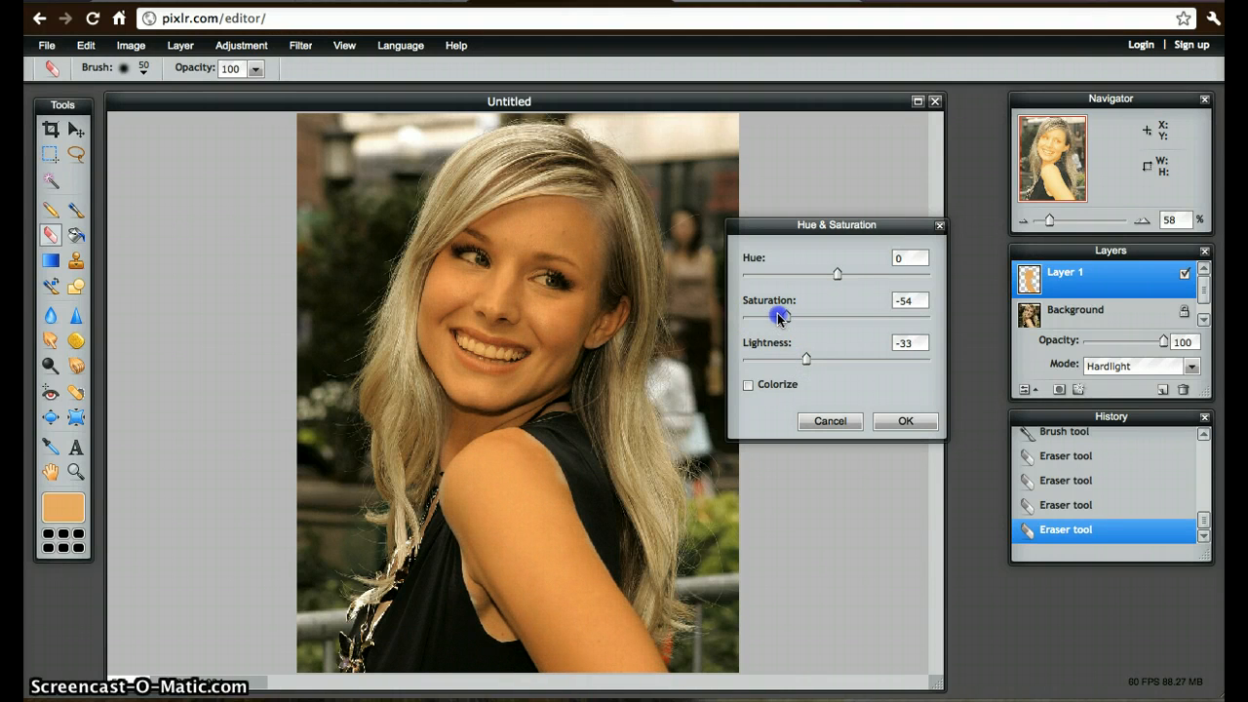
pyautogui.moveTo(778, 317); pyautogui.dragTo(782, 323)
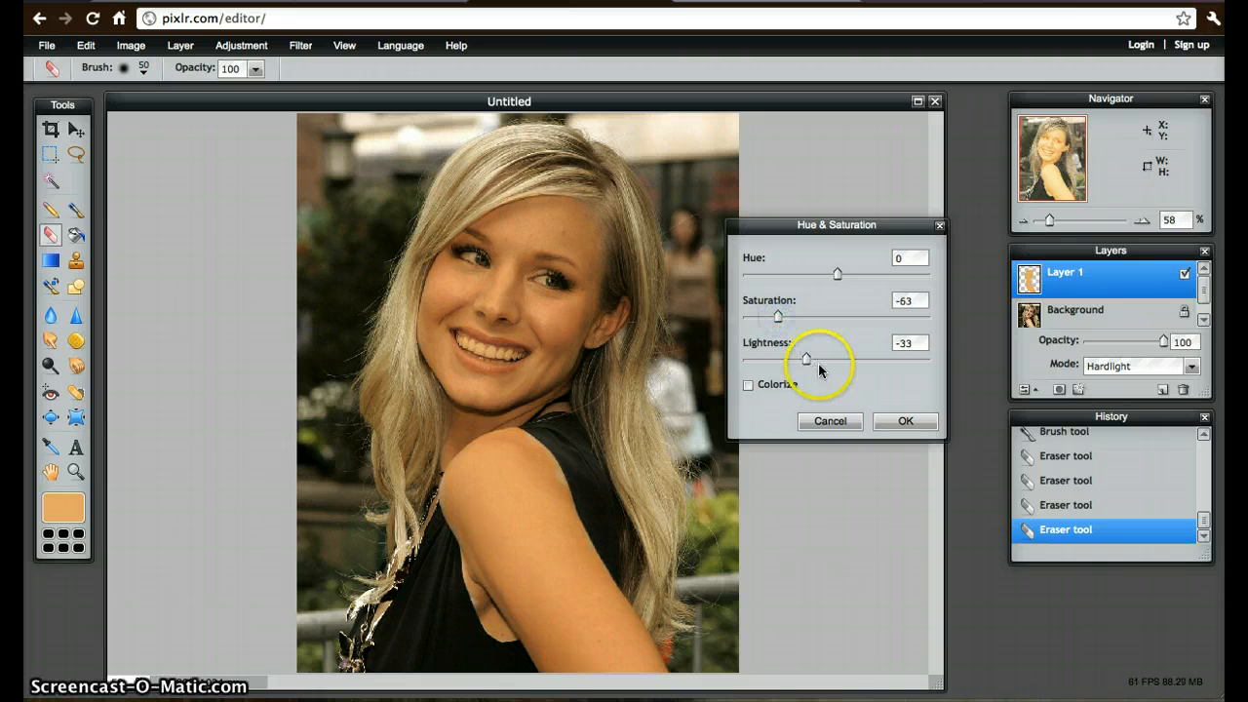
pyautogui.moveTo(801, 364)
pyautogui.mouseDown()
pyautogui.moveTo(788, 360)
pyautogui.moveTo(805, 364)
pyautogui.mouseUp()
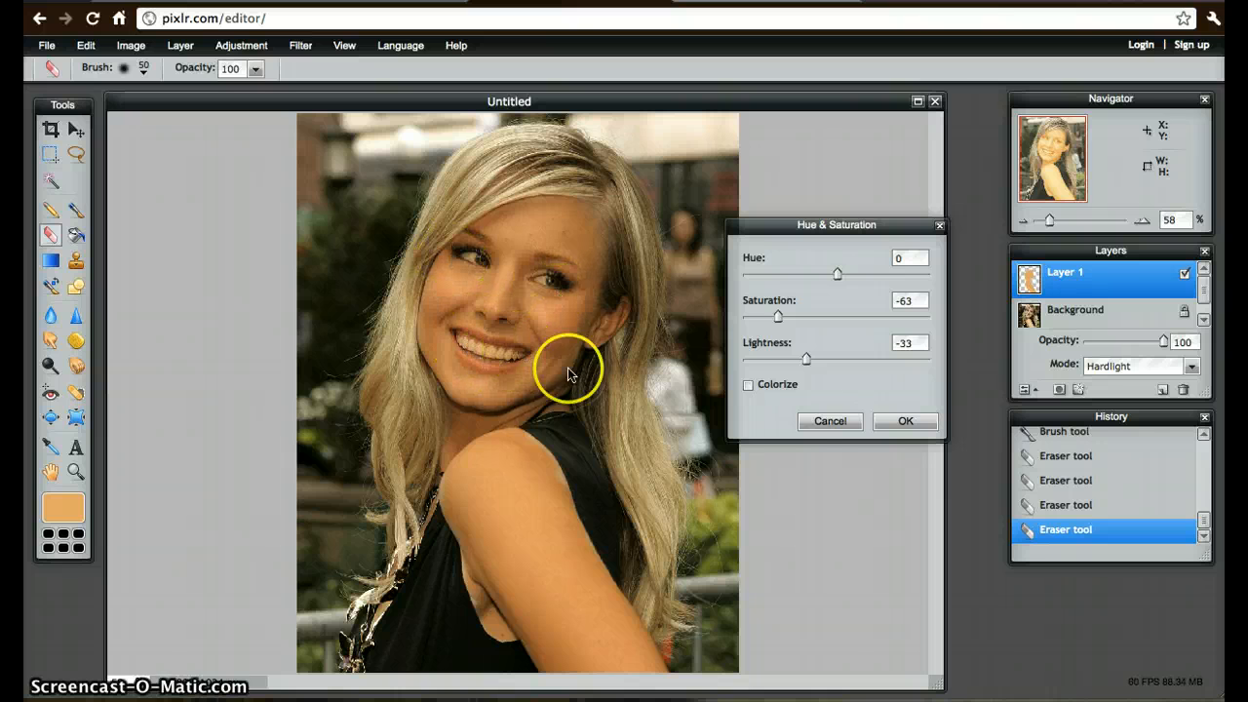
pyautogui.click(840, 425)
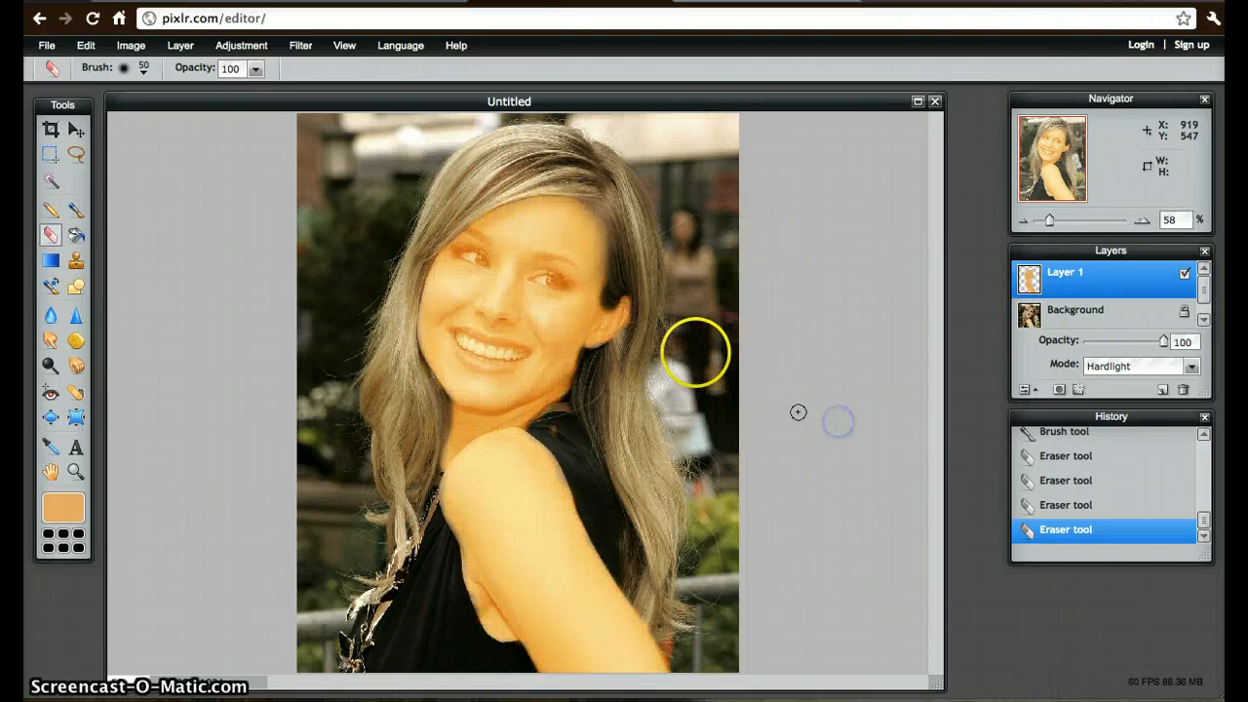
# Undo all the tan edits, including the painted layer, back to the original opened portrait.
pyautogui.hotkey('ctrl', 'z')
pyautogui.hotkey('ctrl', 'z')
pyautogui.hotkey('ctrl', 'z')
pyautogui.hotkey('ctrl', 'z')
pyautogui.hotkey('ctrl', 'z')
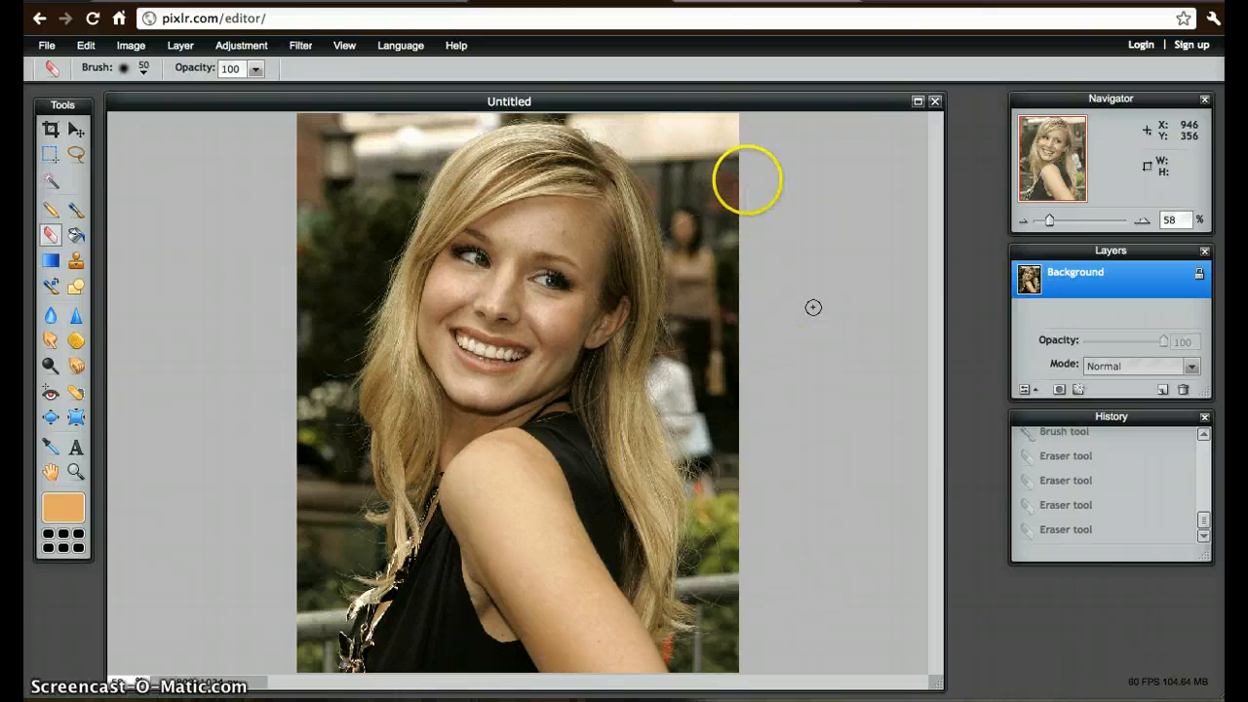
# Set the Brush tool to the soft 9 px tip for close-up work on the eyes.
pyautogui.moveTo(1053, 219); pyautogui.dragTo(1070, 223)
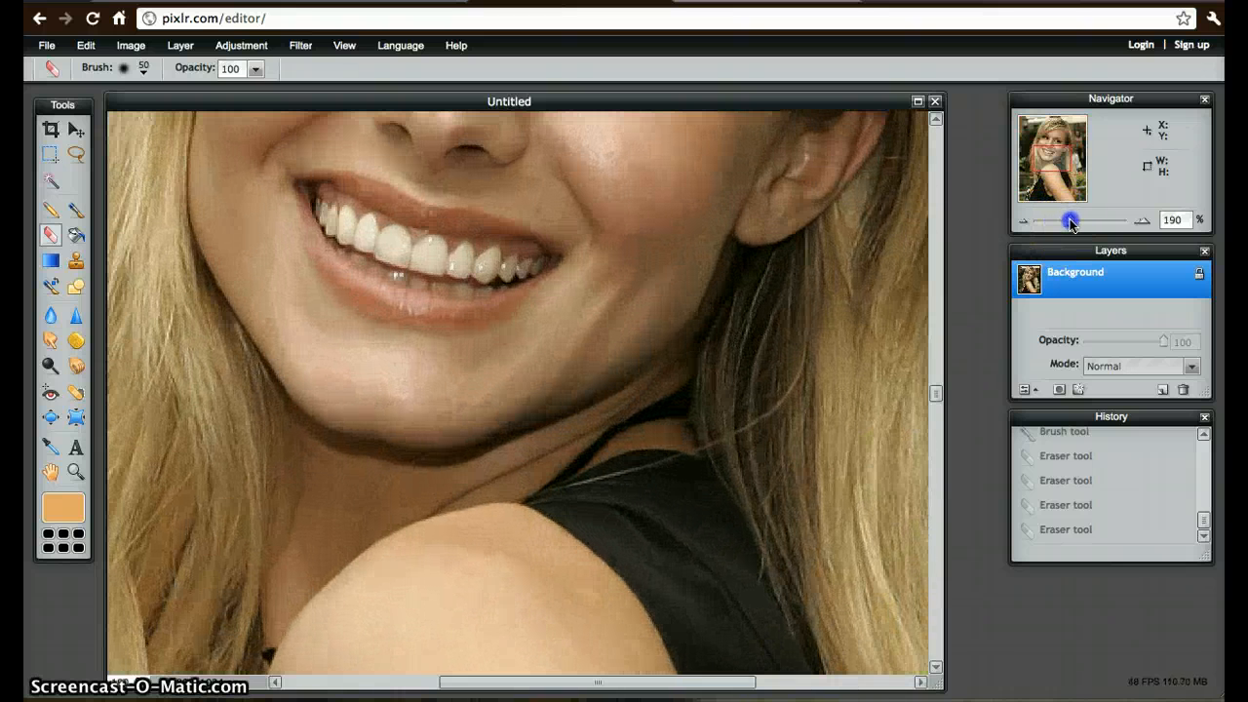
pyautogui.click(1058, 130)
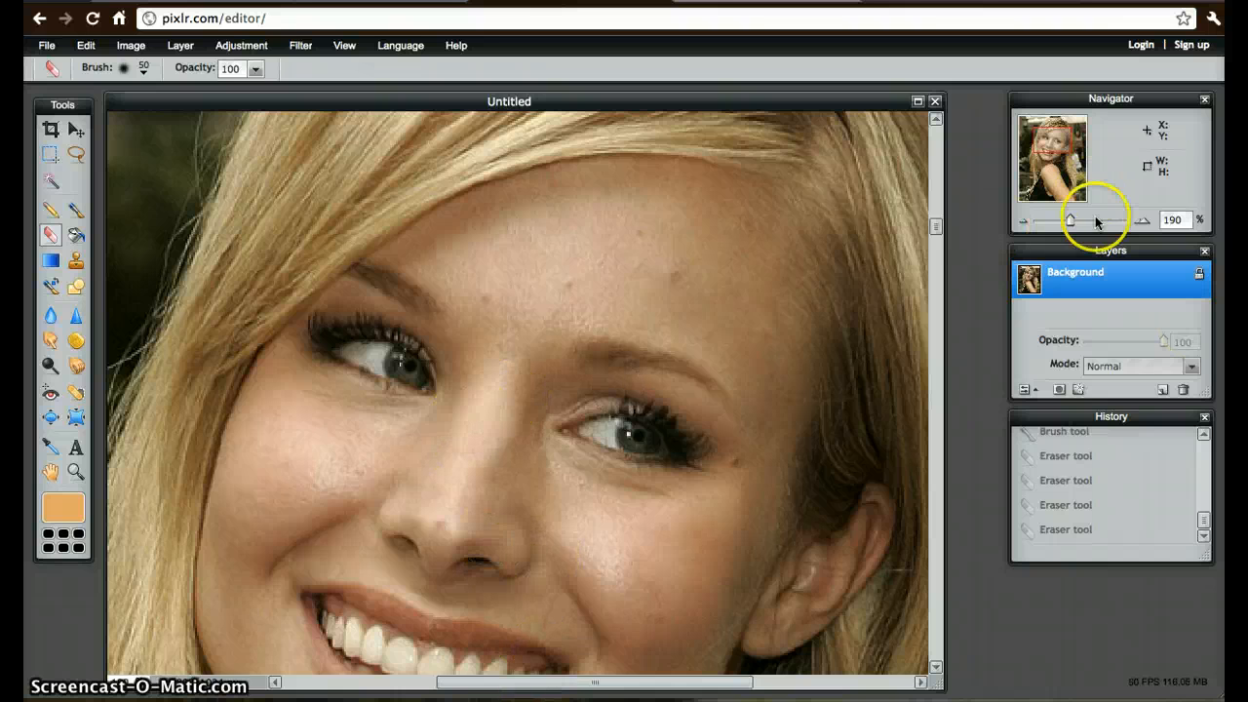
pyautogui.moveTo(1073, 222); pyautogui.dragTo(1086, 225)
pyautogui.click(76, 208)
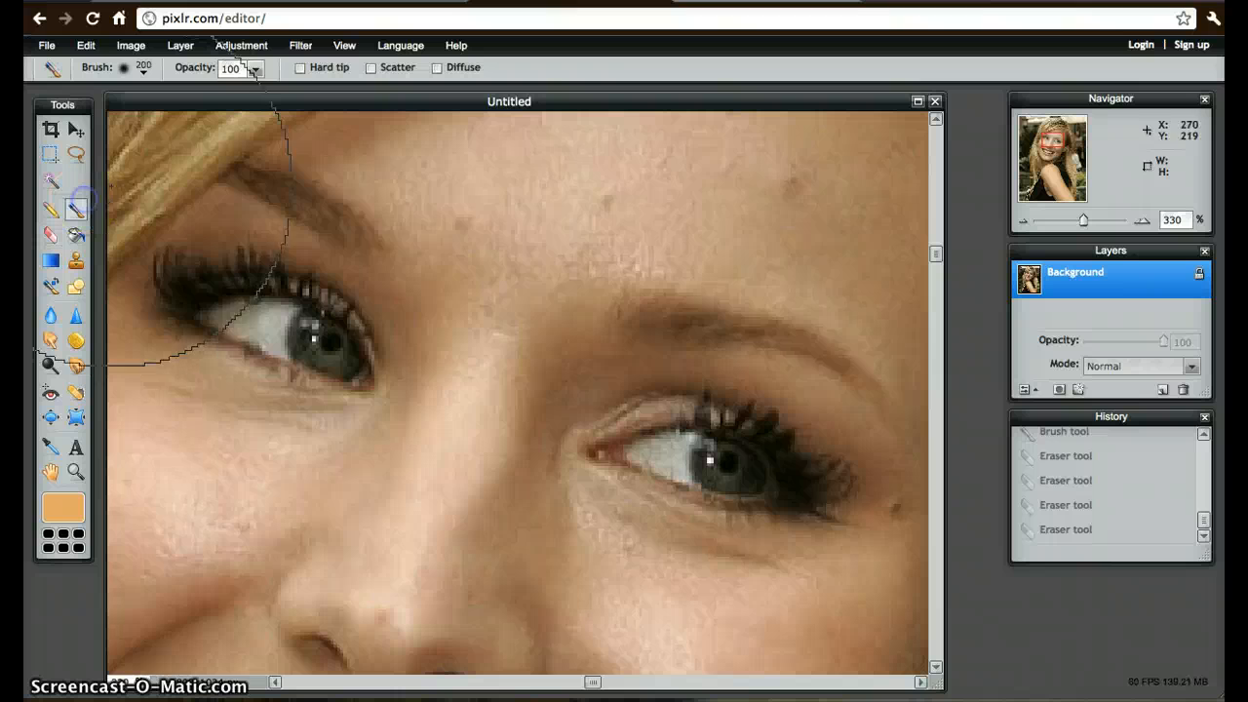
pyautogui.click(127, 70)
pyautogui.click(125, 156)
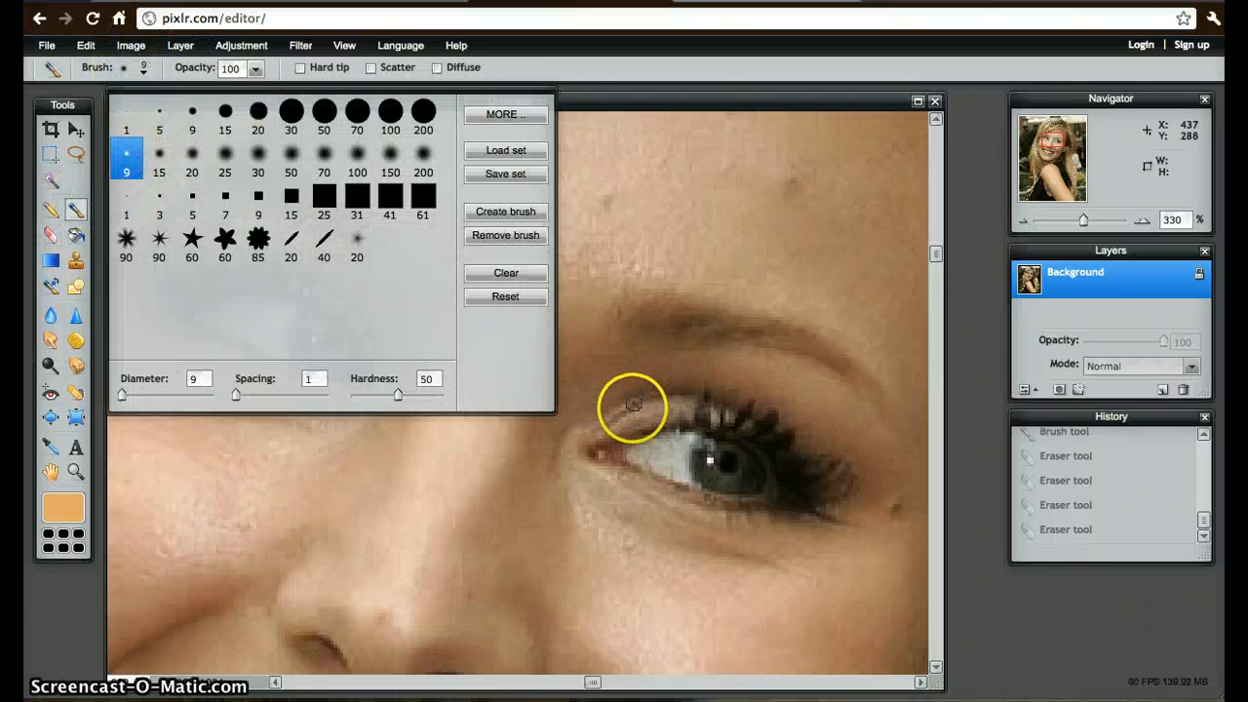
pyautogui.click(69, 507)
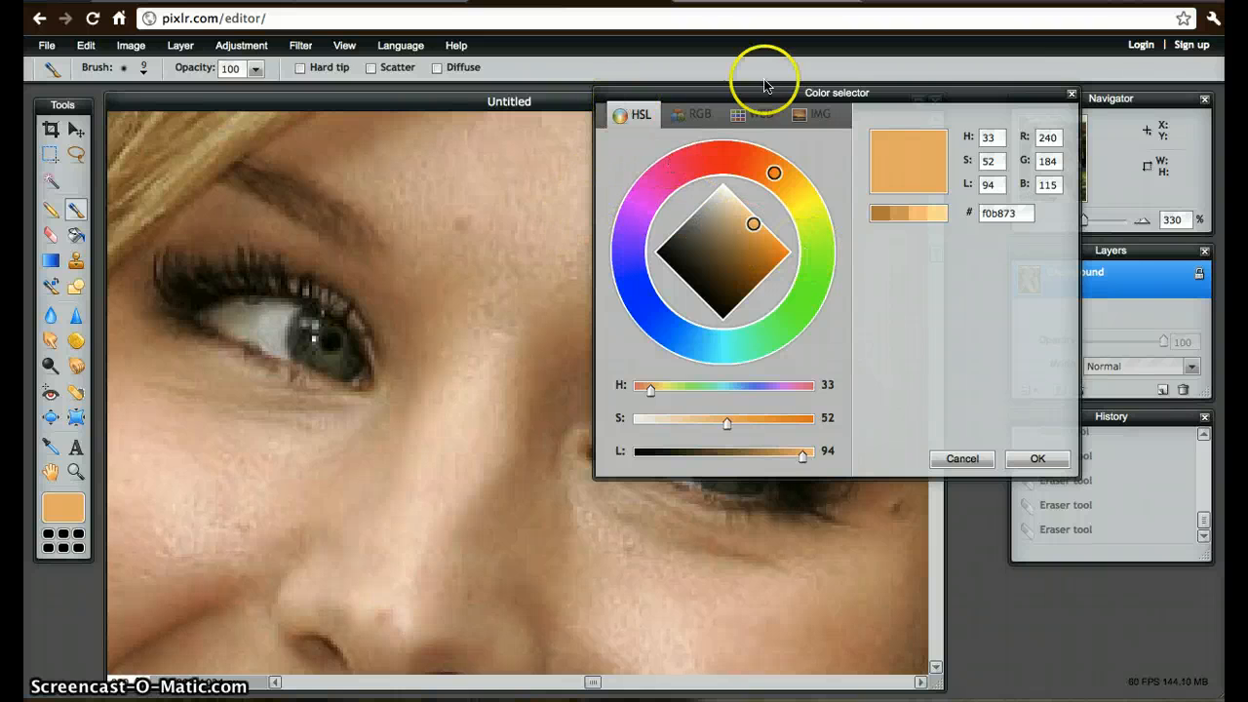
pyautogui.click(957, 458)
# Set the brush colour to a bright purple, about e052eb.
pyautogui.scroll(5, 610, 348)
pyautogui.scroll(-10, 612, 344)
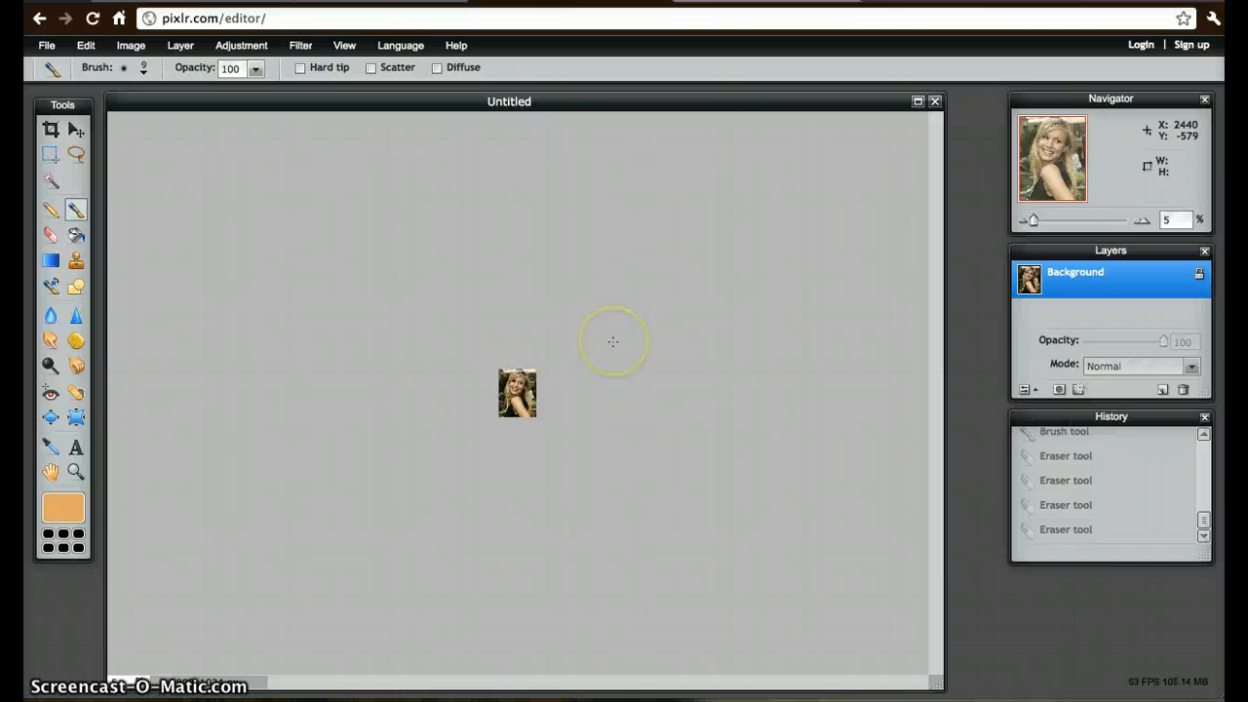
pyautogui.scroll(10, 613, 342)
pyautogui.scroll(-2, 612, 341)
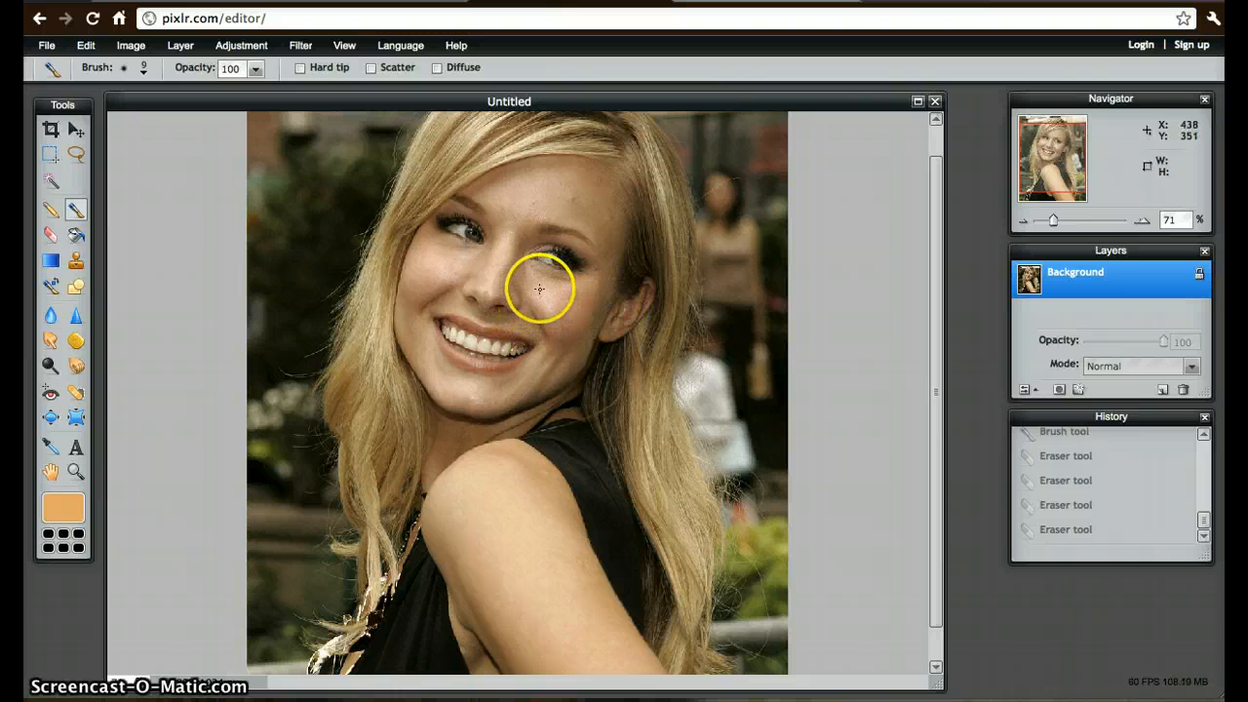
pyautogui.scroll(-1, 538, 334)
pyautogui.scroll(6, 575, 332)
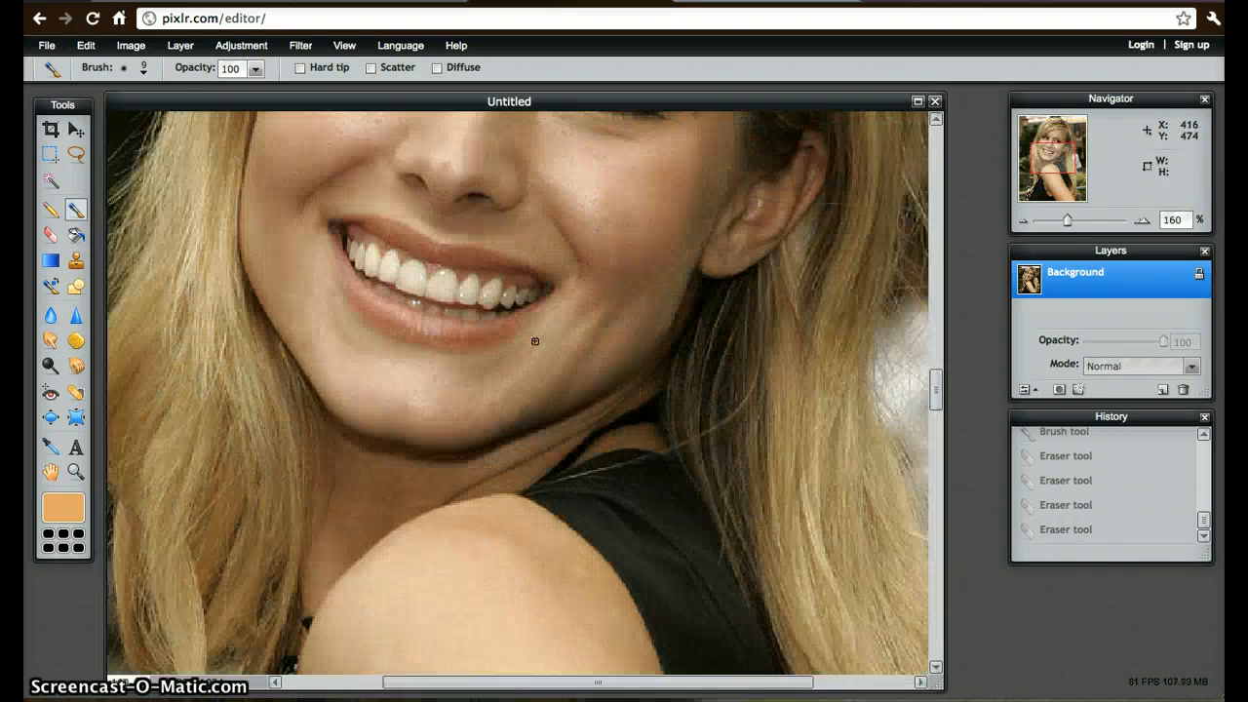
pyautogui.moveTo(1052, 154)
pyautogui.mouseDown()
pyautogui.moveTo(1053, 136)
pyautogui.moveTo(1054, 146)
pyautogui.mouseUp()
pyautogui.scroll(-5, 568, 308)
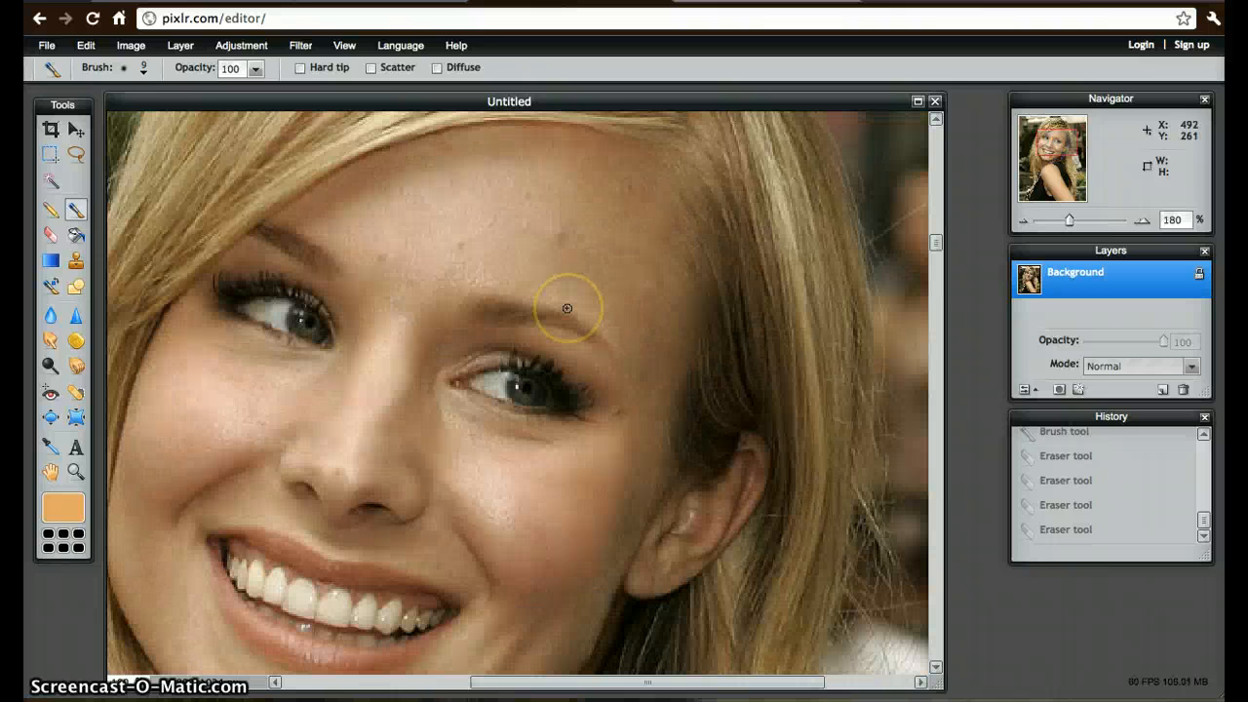
pyautogui.click(61, 524)
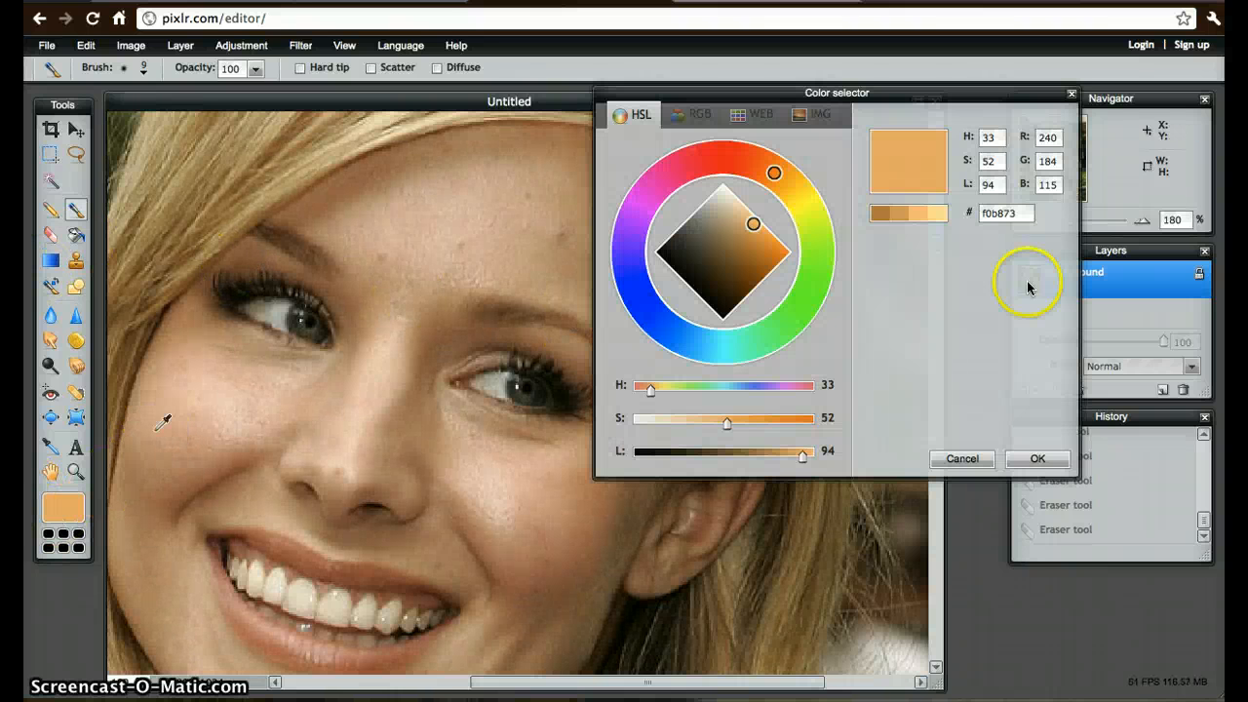
pyautogui.moveTo(641, 159); pyautogui.dragTo(639, 216)
pyautogui.moveTo(788, 252)
pyautogui.mouseDown()
pyautogui.moveTo(753, 226)
pyautogui.moveTo(759, 238)
pyautogui.mouseUp()
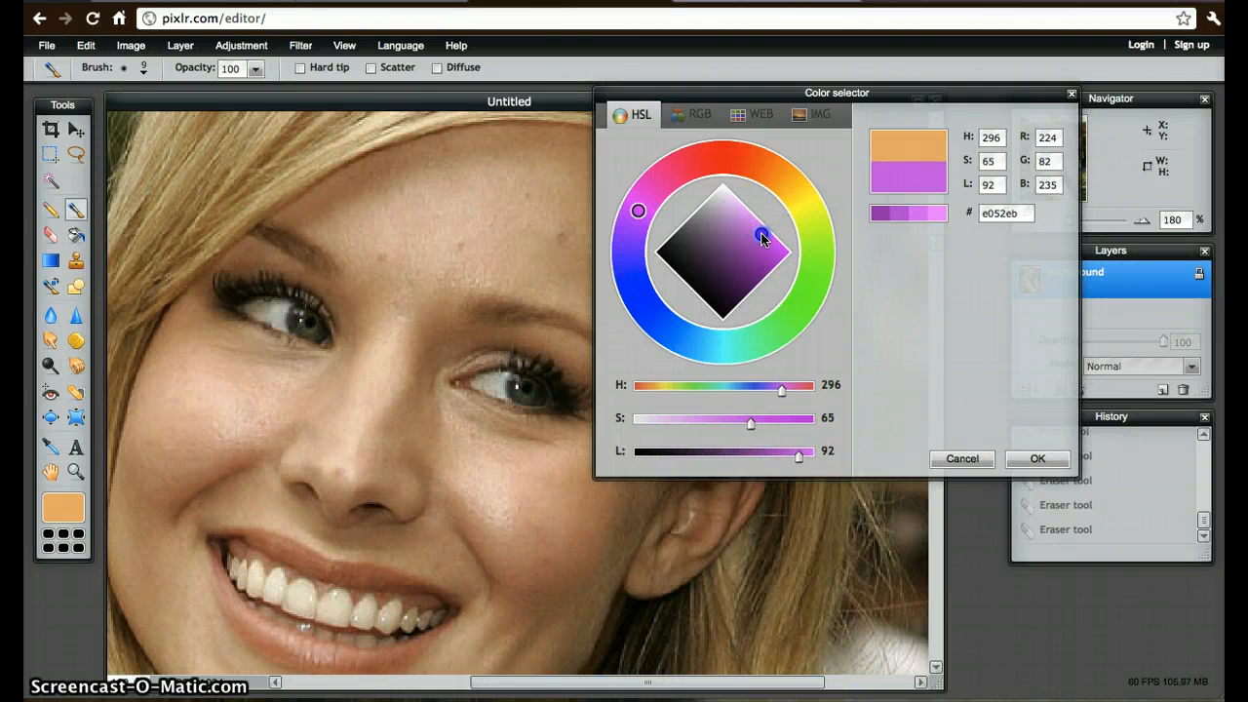
pyautogui.click(1037, 459)
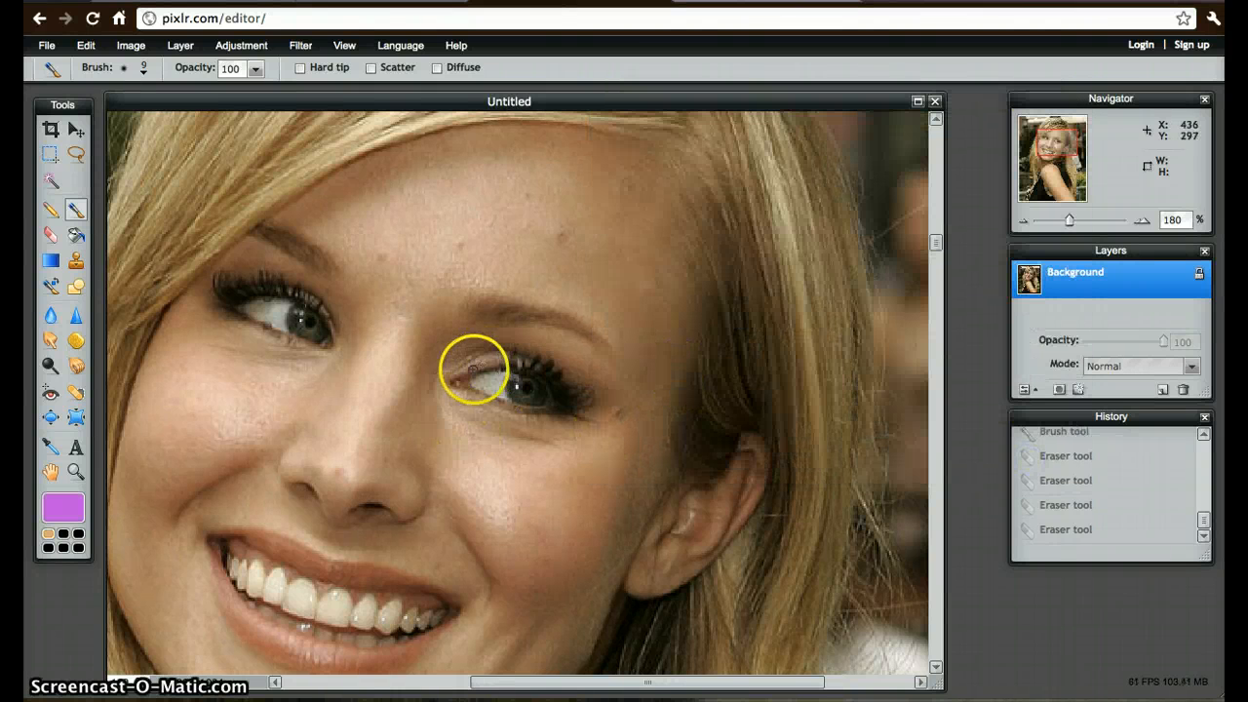
# Undo the purple test stroke on the Background's eyelid and add a new layer above the Background.
pyautogui.click(459, 378)
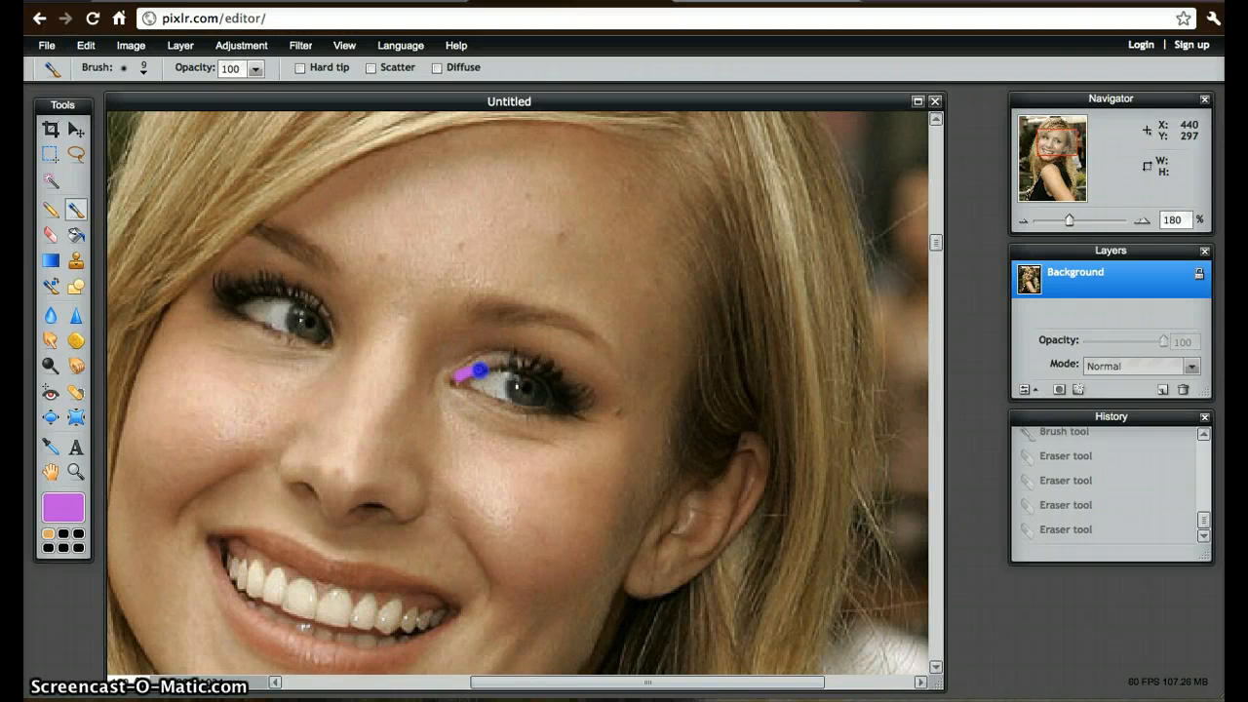
pyautogui.hotkey('ctrl', 'z')
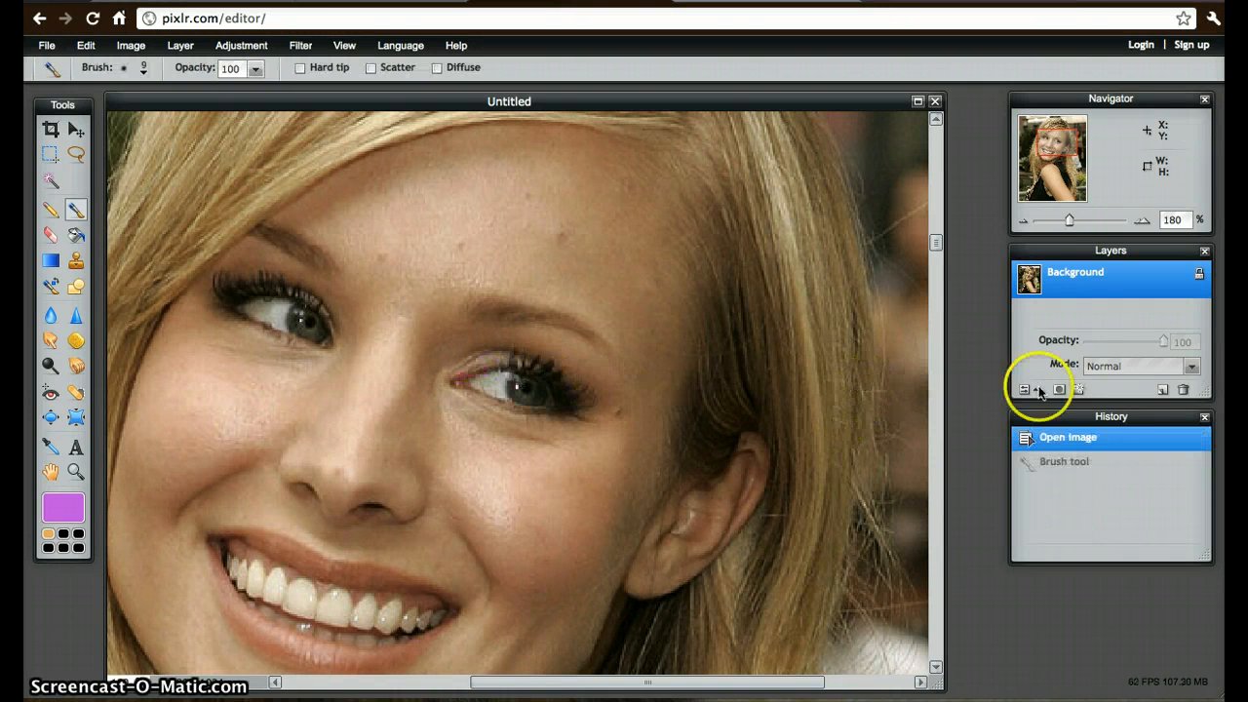
pyautogui.click(1163, 389)
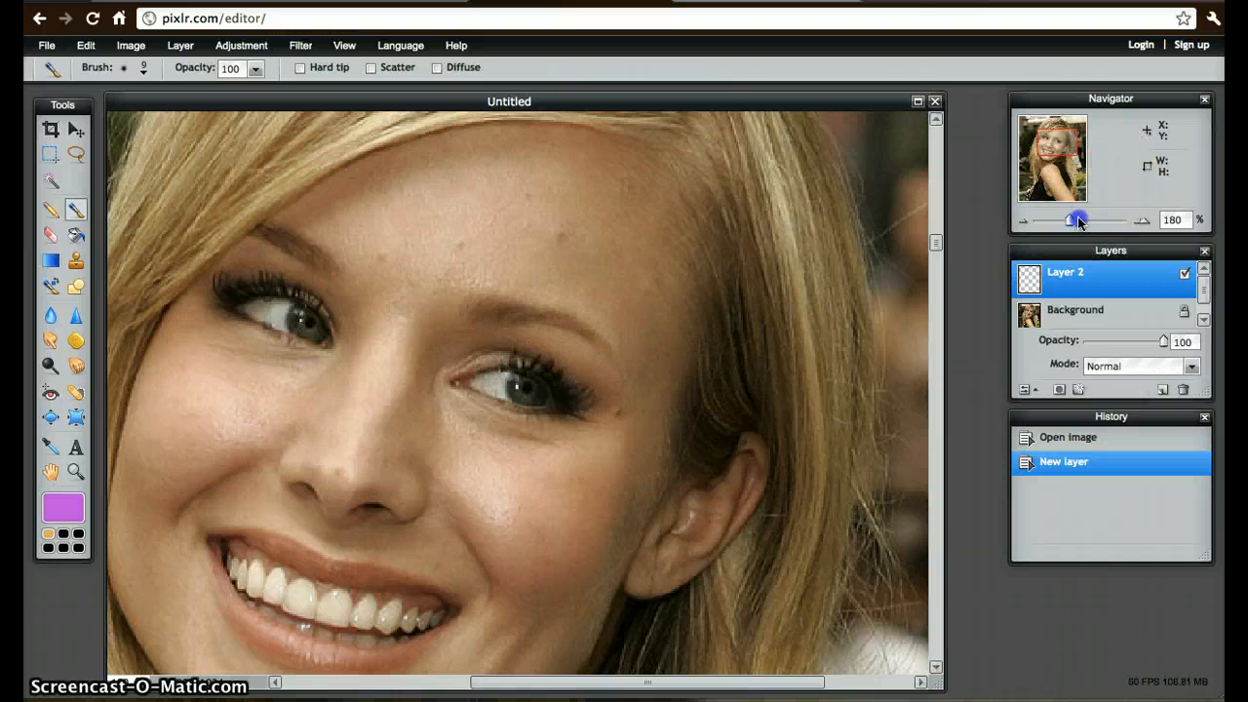
# Paint a thick purple eyeshadow band over the upper eyelid of the eye nearer the visible ear on Layer 2.
pyautogui.moveTo(1080, 223); pyautogui.dragTo(1084, 220)
pyautogui.click(1057, 140)
pyautogui.moveTo(1055, 143); pyautogui.dragTo(1053, 145)
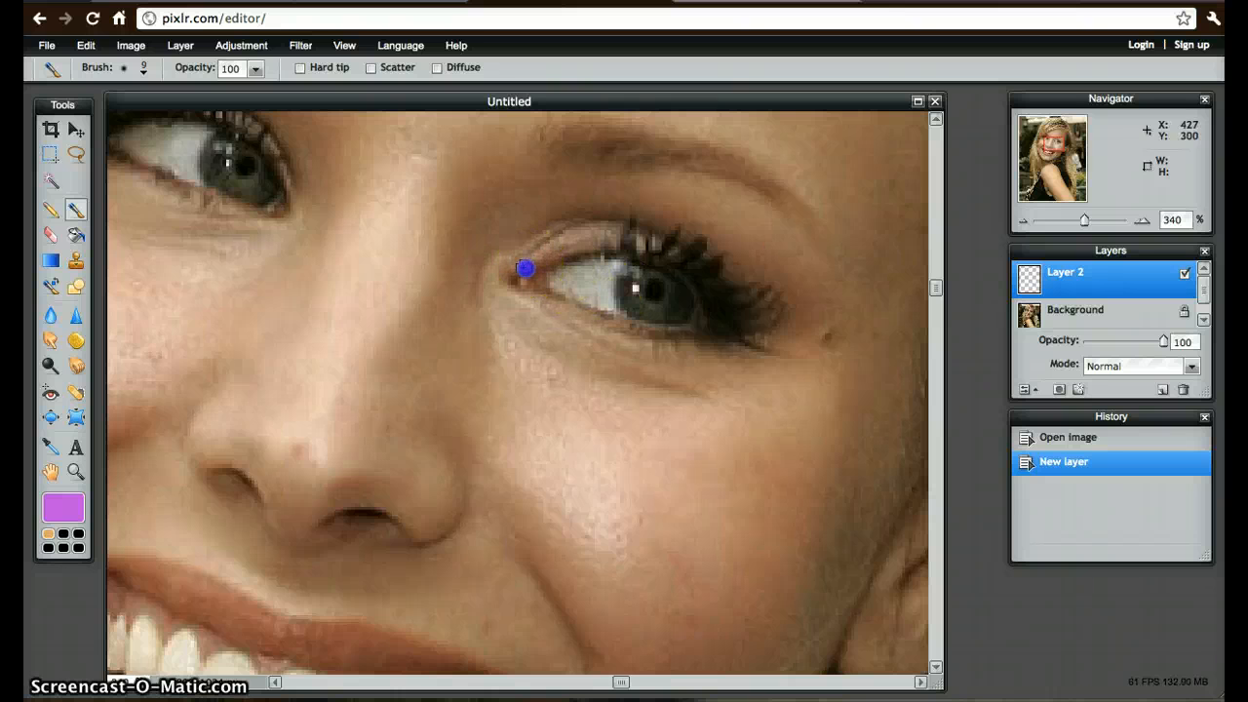
pyautogui.moveTo(621, 231); pyautogui.dragTo(719, 287)
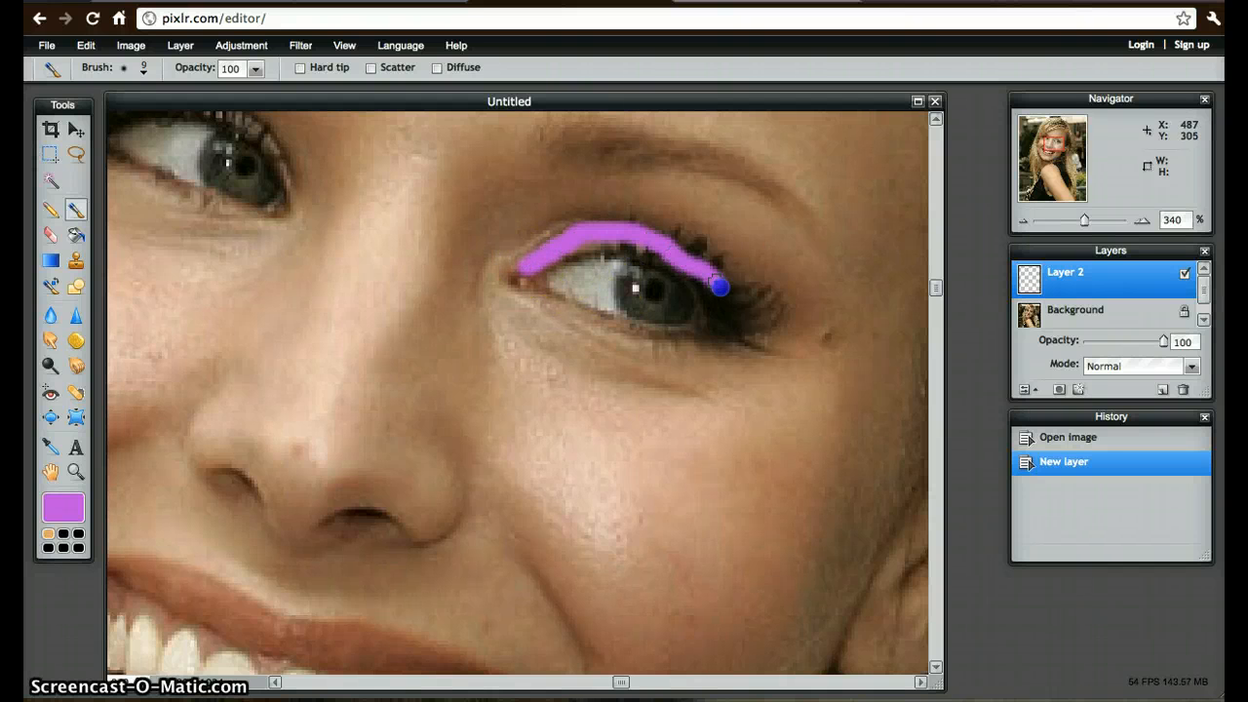
pyautogui.moveTo(538, 251)
pyautogui.mouseDown()
pyautogui.moveTo(585, 229)
pyautogui.moveTo(523, 256)
pyautogui.moveTo(620, 220)
pyautogui.moveTo(722, 255)
pyautogui.mouseUp()
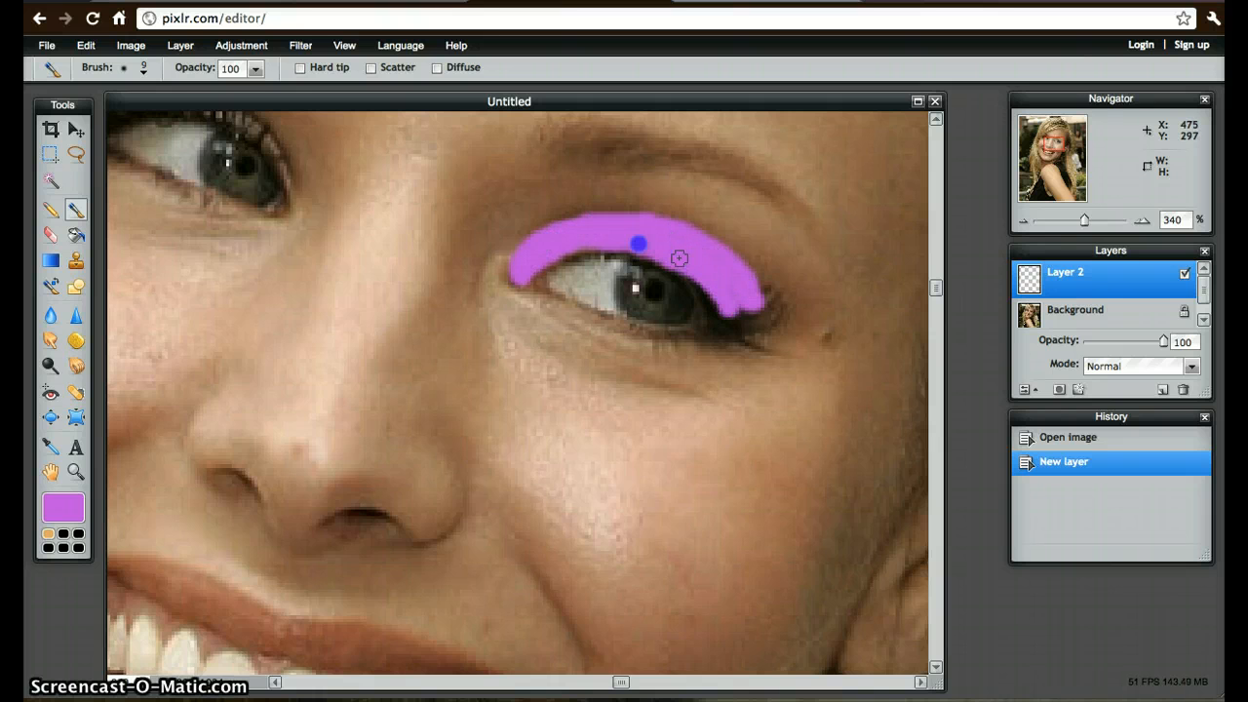
pyautogui.moveTo(545, 230); pyautogui.dragTo(547, 231)
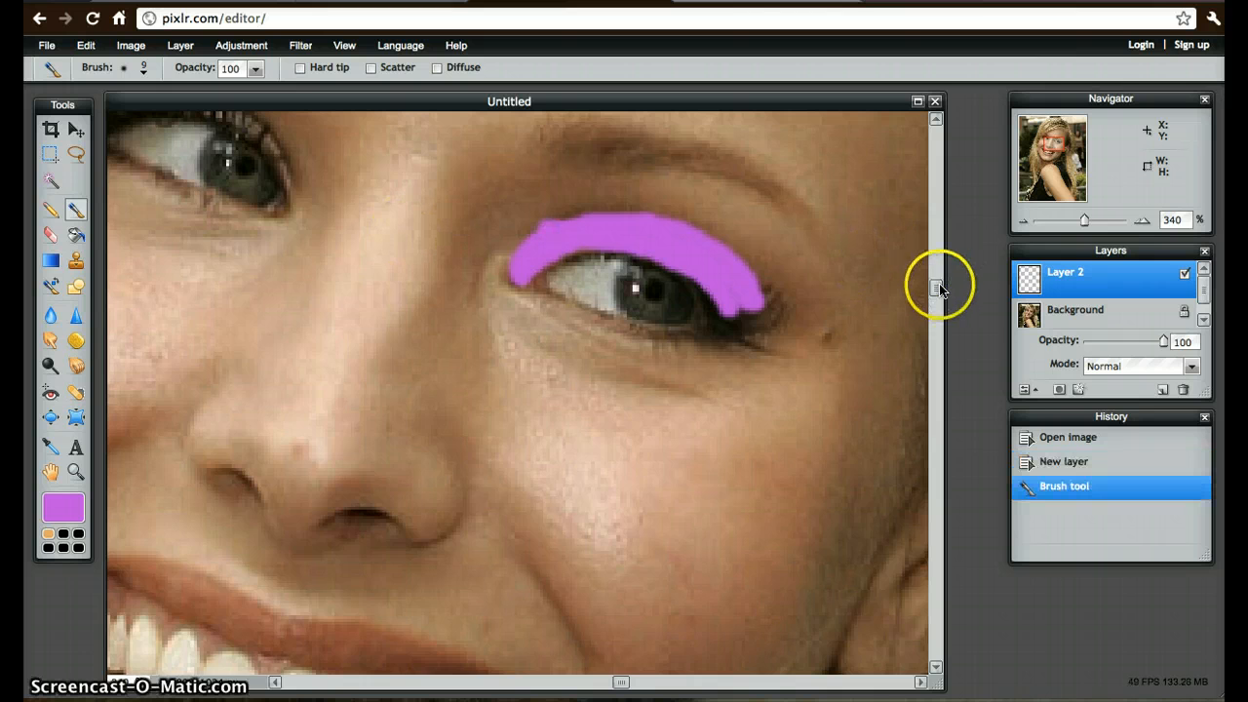
# Paint a purple eyeshadow band along the other upper eyelid and set Layer 2's blend mode to Overlay.
pyautogui.moveTo(939, 285); pyautogui.dragTo(936, 264)
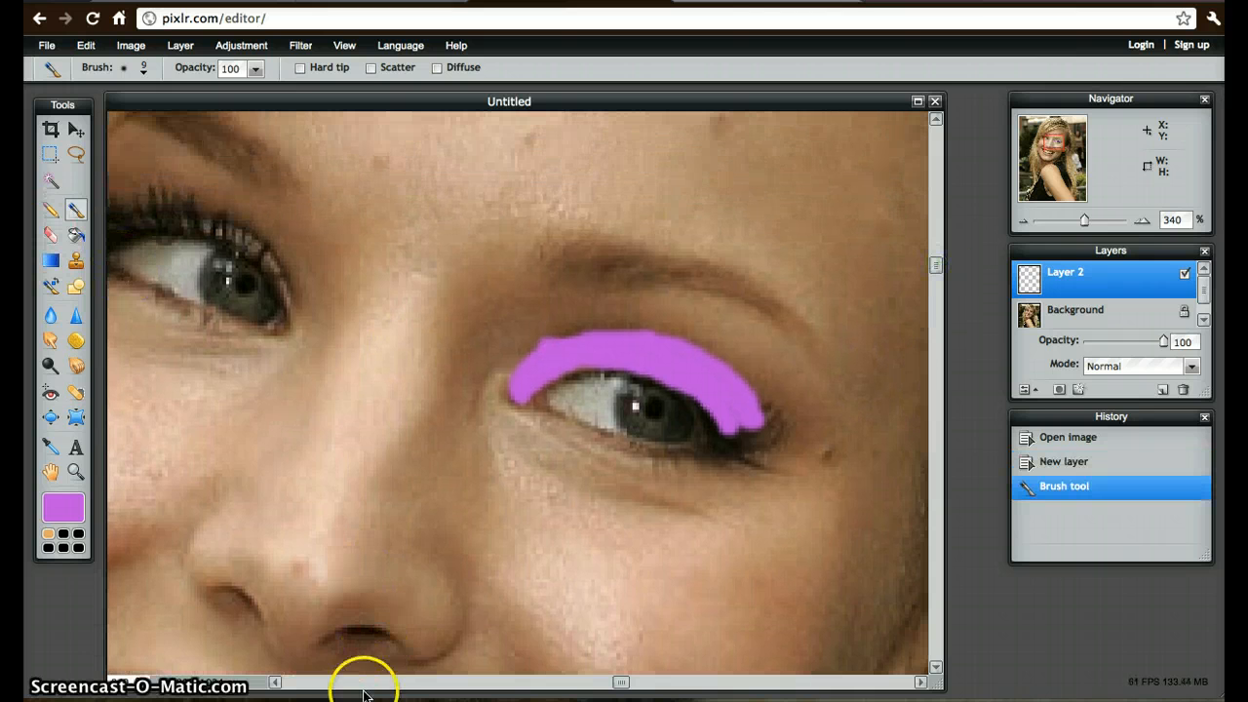
pyautogui.click(275, 682)
pyautogui.click(275, 682)
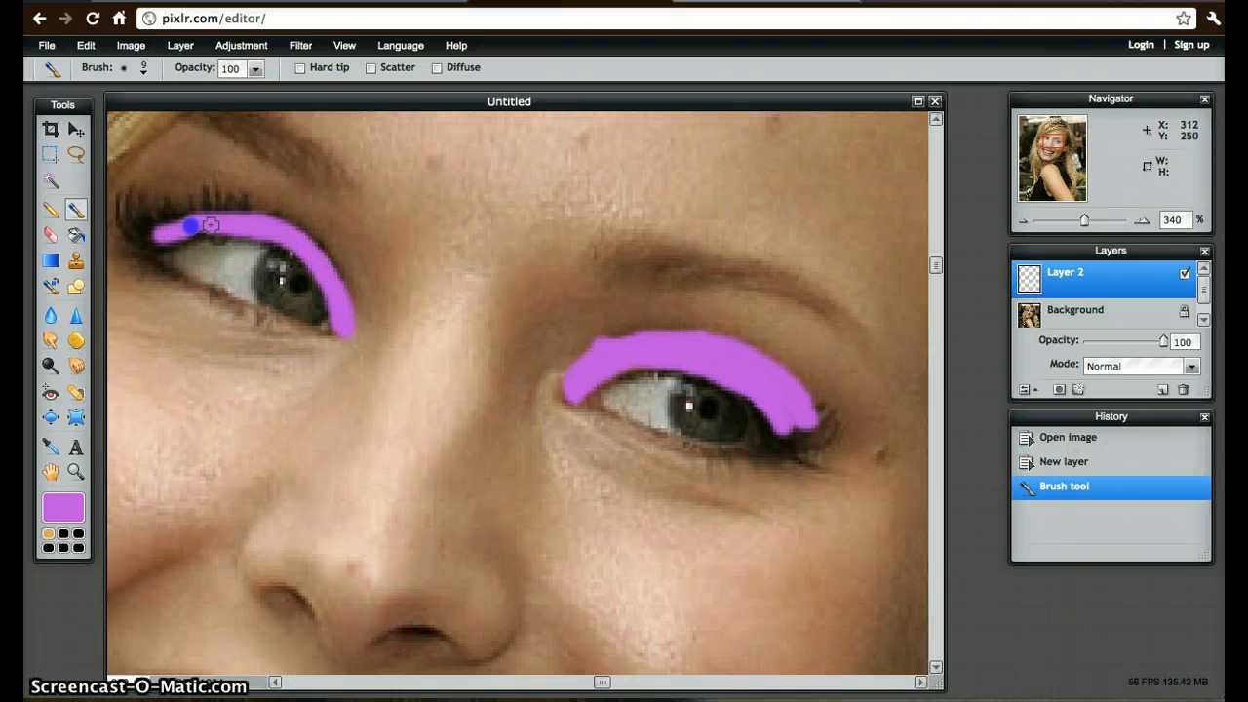
pyautogui.moveTo(159, 235); pyautogui.dragTo(159, 235)
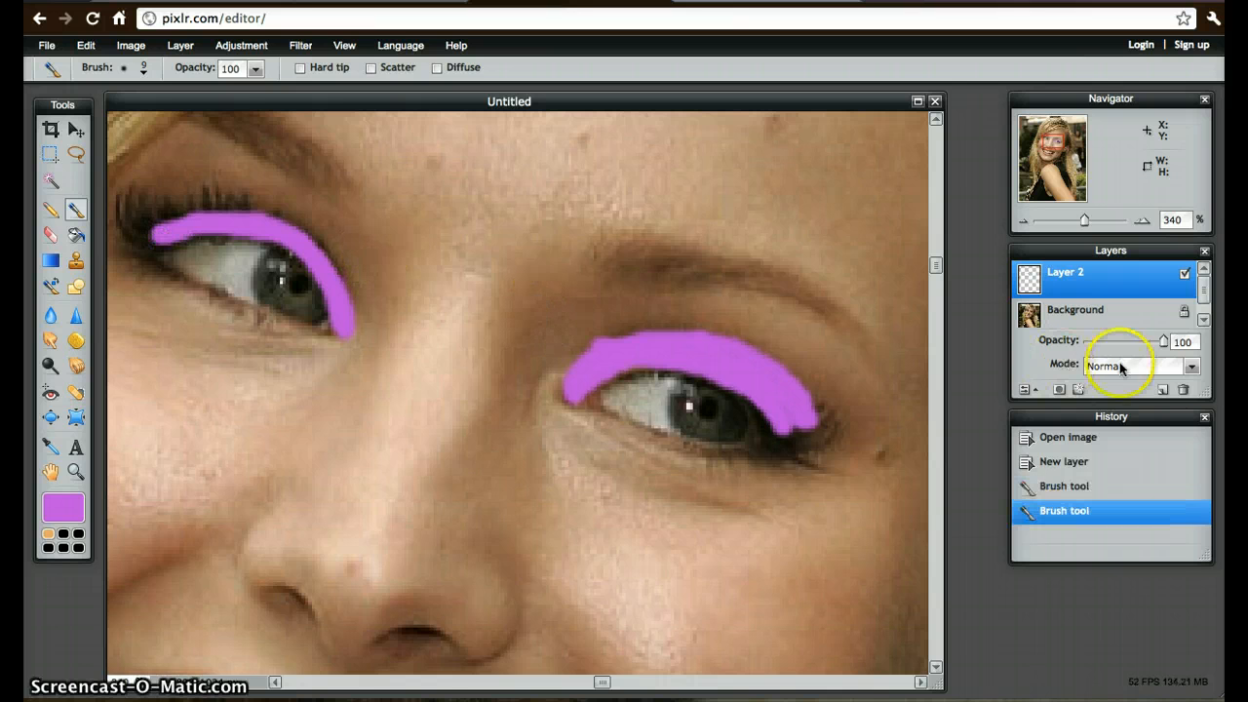
pyautogui.click(1189, 375)
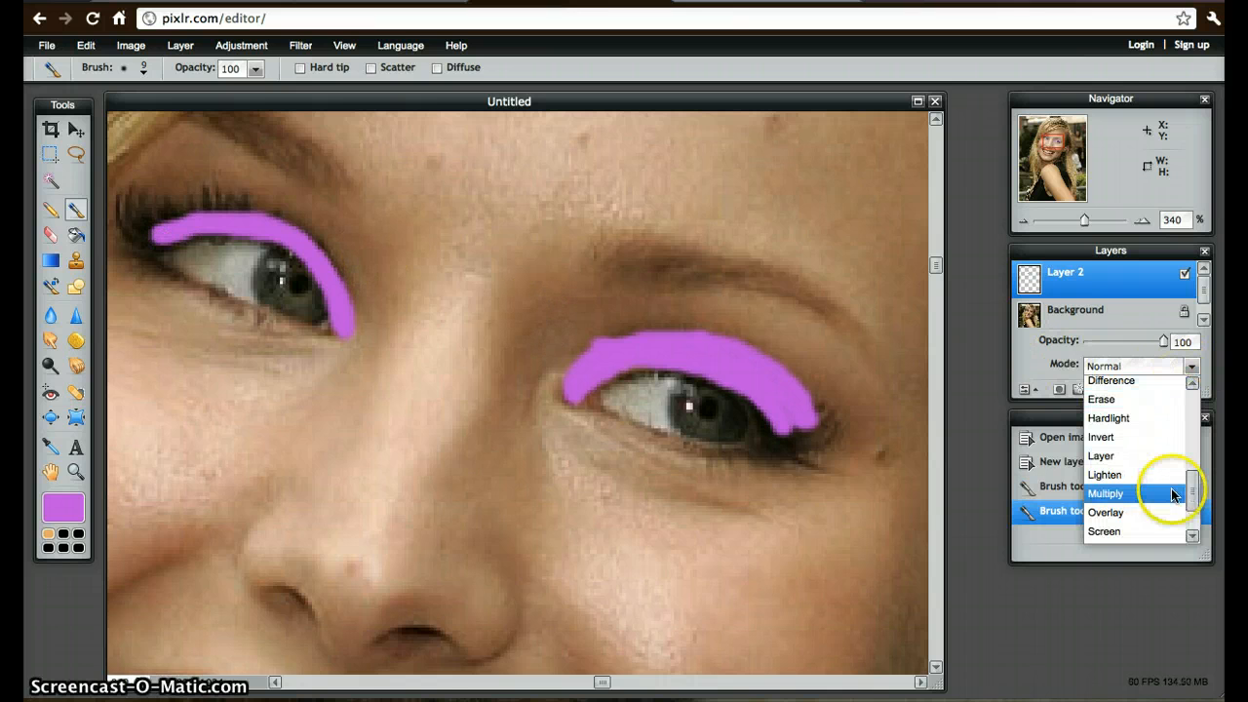
pyautogui.click(1170, 517)
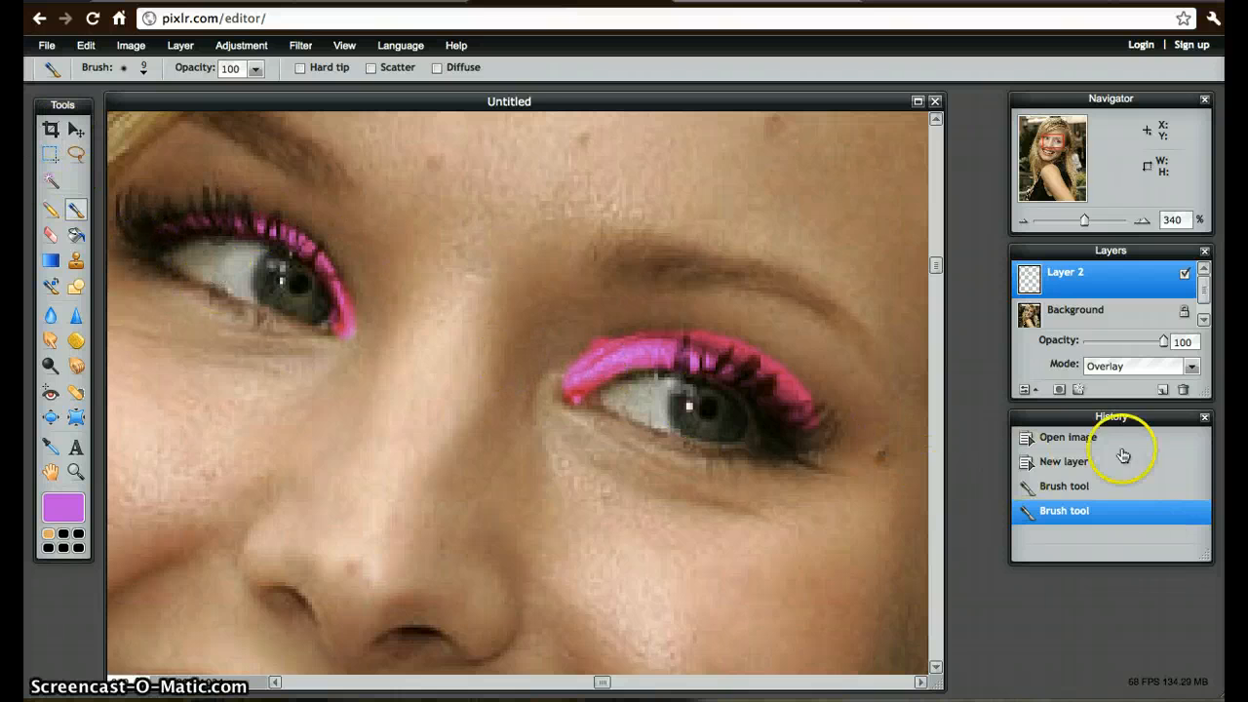
# Try Hardlight as Layer 2's blend mode and return the layer to Overlay.
pyautogui.click(1189, 366)
pyautogui.click(1109, 418)
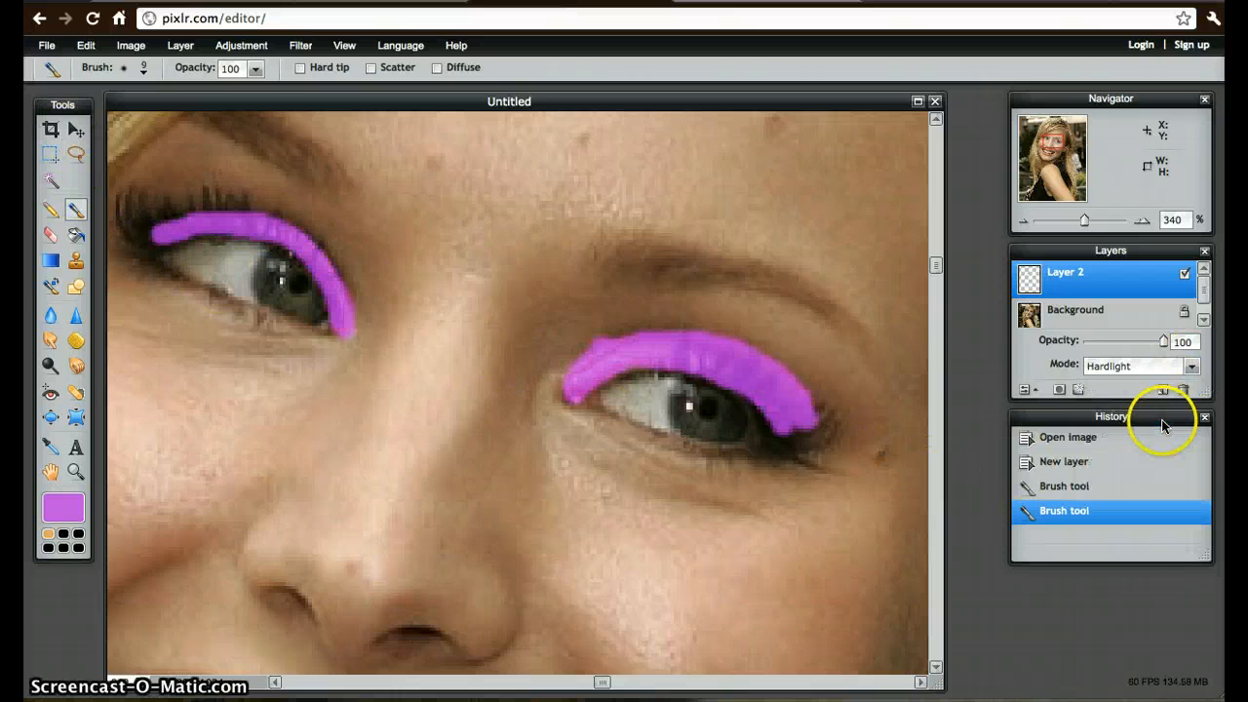
pyautogui.click(1190, 368)
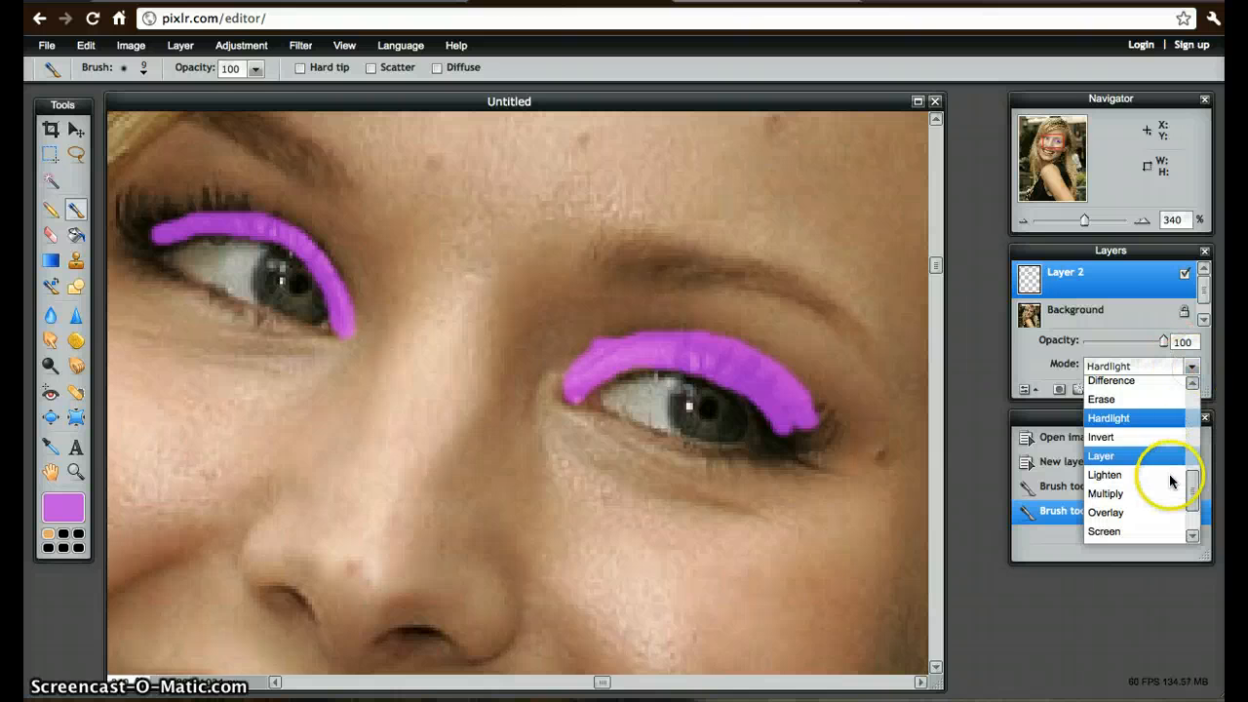
pyautogui.click(1156, 514)
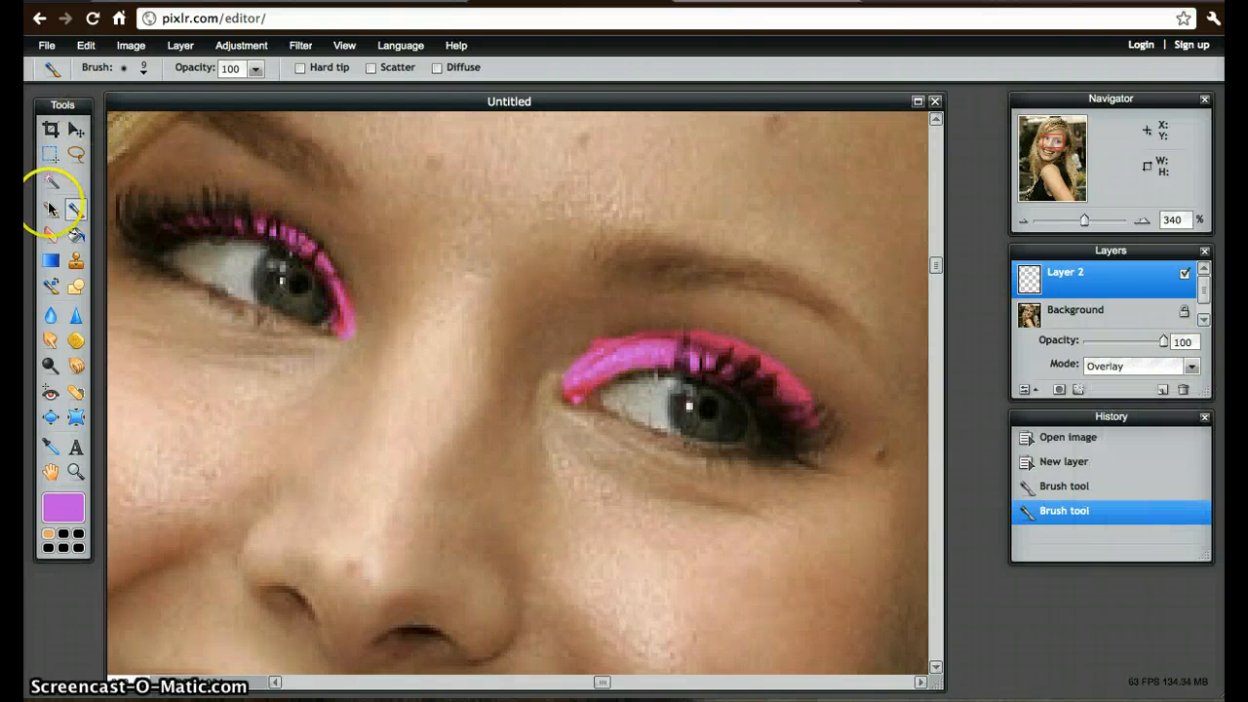
# Erase the excess purple around the lashes and inner and outer eye corners on Layer 2 with a size 50 eraser.
pyautogui.click(56, 237)
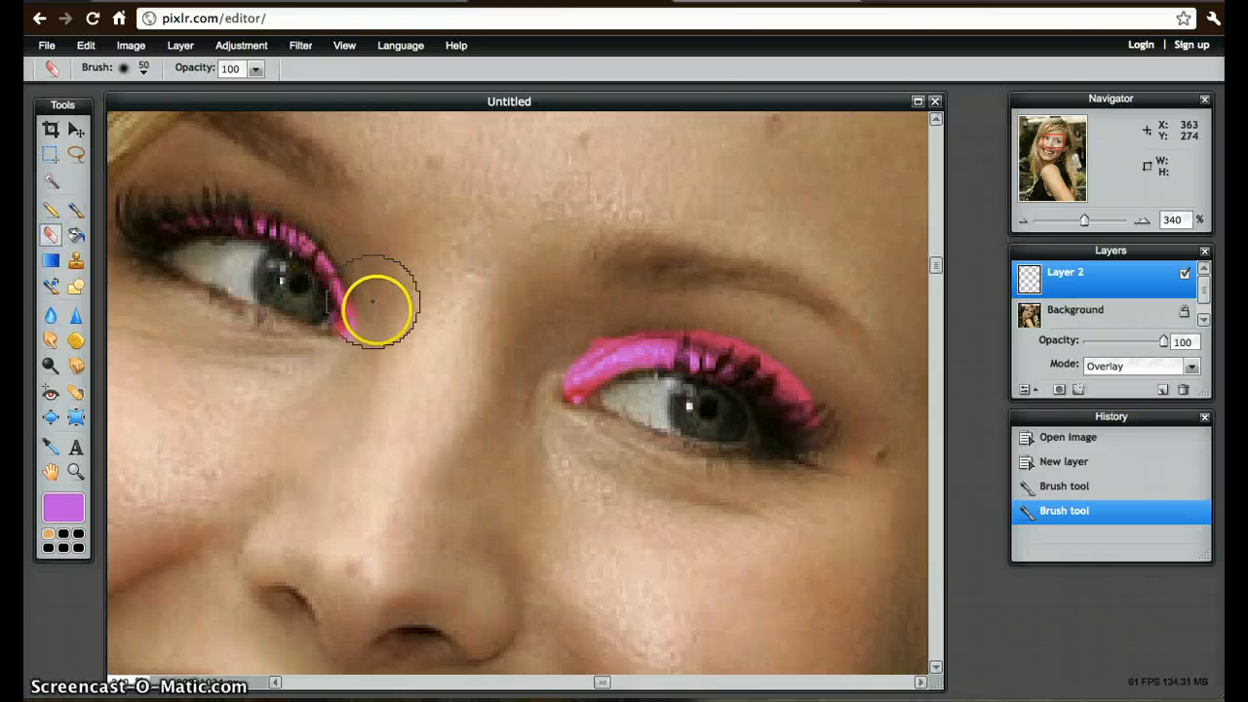
pyautogui.moveTo(363, 382); pyautogui.dragTo(409, 354)
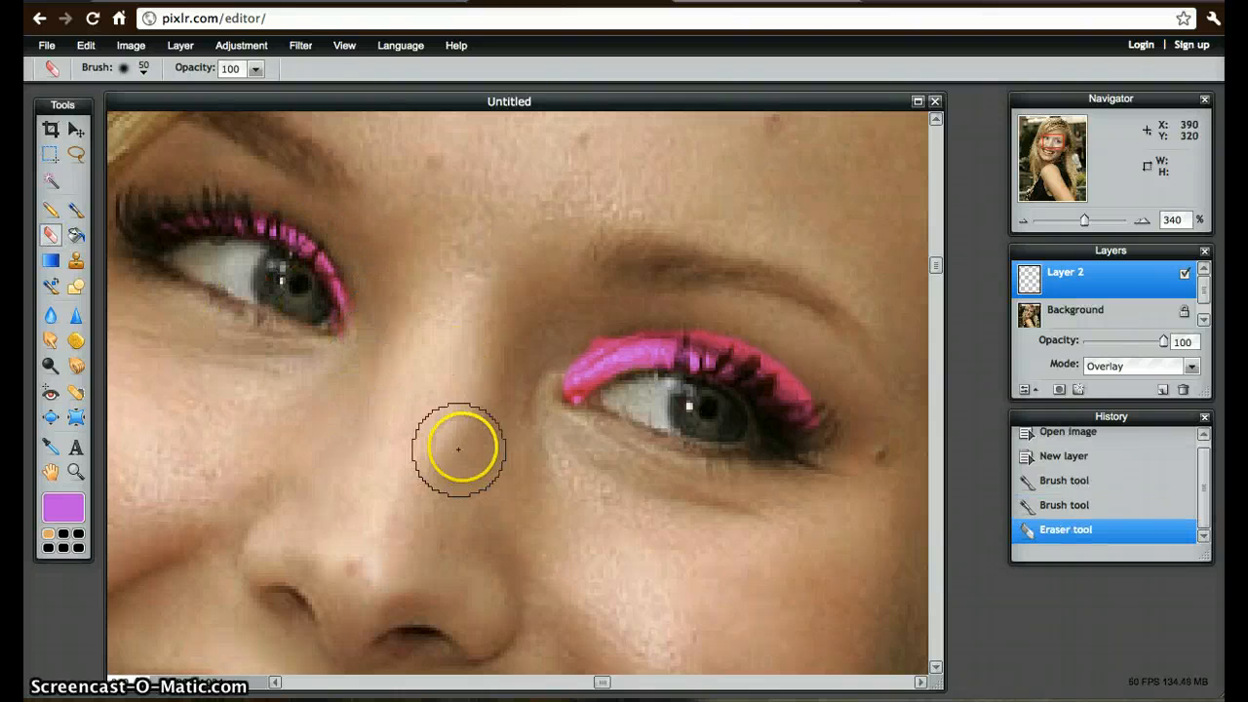
pyautogui.moveTo(488, 390)
pyautogui.mouseDown()
pyautogui.moveTo(580, 310)
pyautogui.moveTo(674, 281)
pyautogui.moveTo(617, 291)
pyautogui.moveTo(558, 331)
pyautogui.moveTo(518, 400)
pyautogui.moveTo(547, 442)
pyautogui.moveTo(568, 440)
pyautogui.moveTo(536, 420)
pyautogui.mouseUp()
pyautogui.moveTo(727, 259)
pyautogui.mouseDown()
pyautogui.moveTo(711, 279)
pyautogui.moveTo(752, 293)
pyautogui.moveTo(797, 352)
pyautogui.moveTo(825, 357)
pyautogui.moveTo(809, 357)
pyautogui.moveTo(814, 365)
pyautogui.mouseUp()
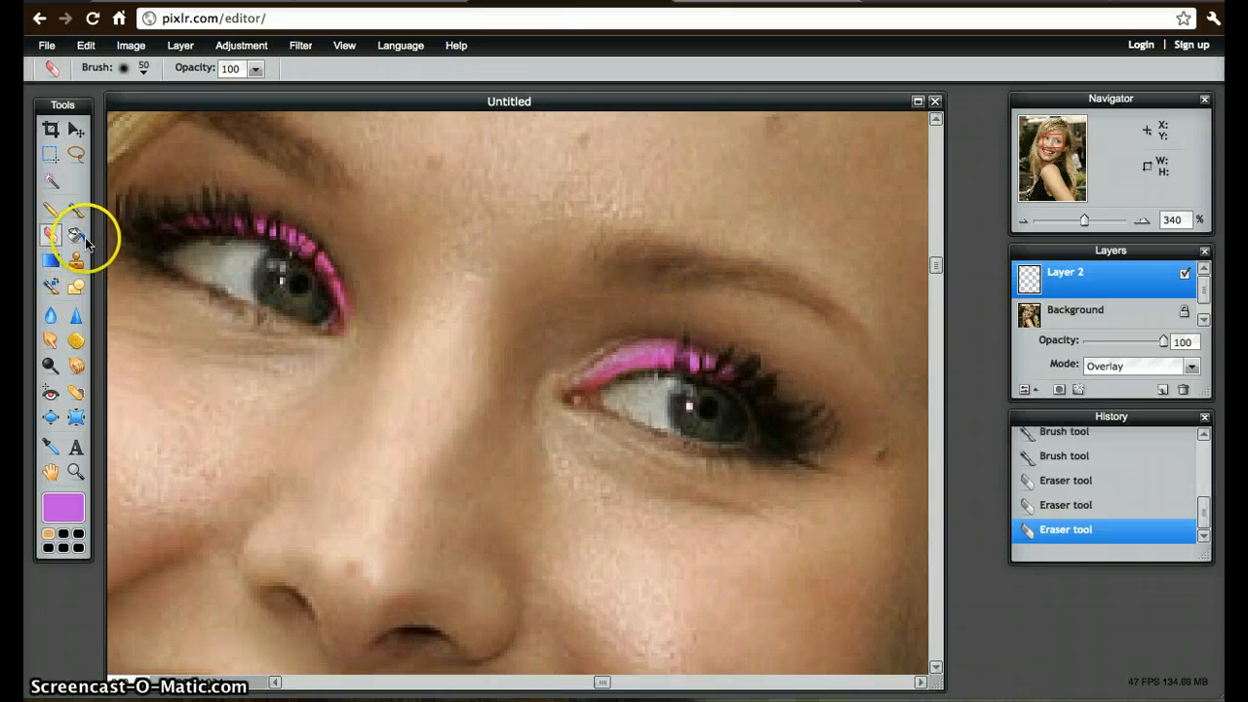
pyautogui.click(153, 237)
pyautogui.click(226, 254)
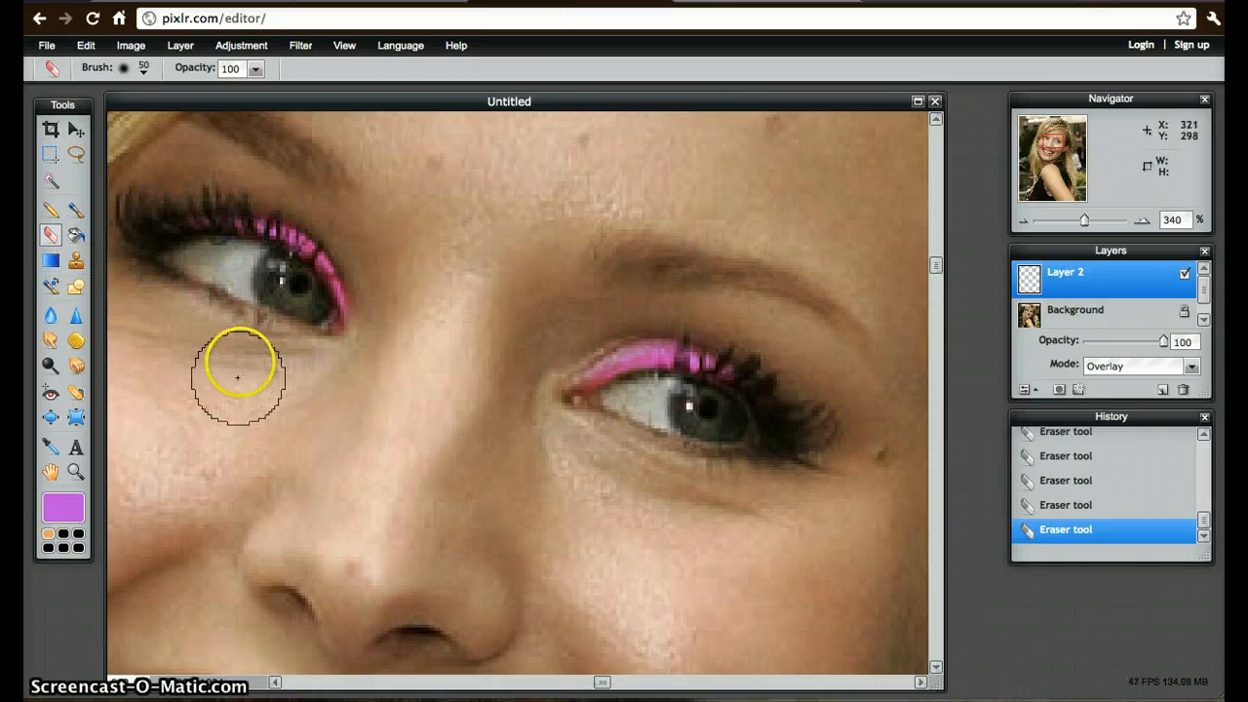
pyautogui.click(270, 279)
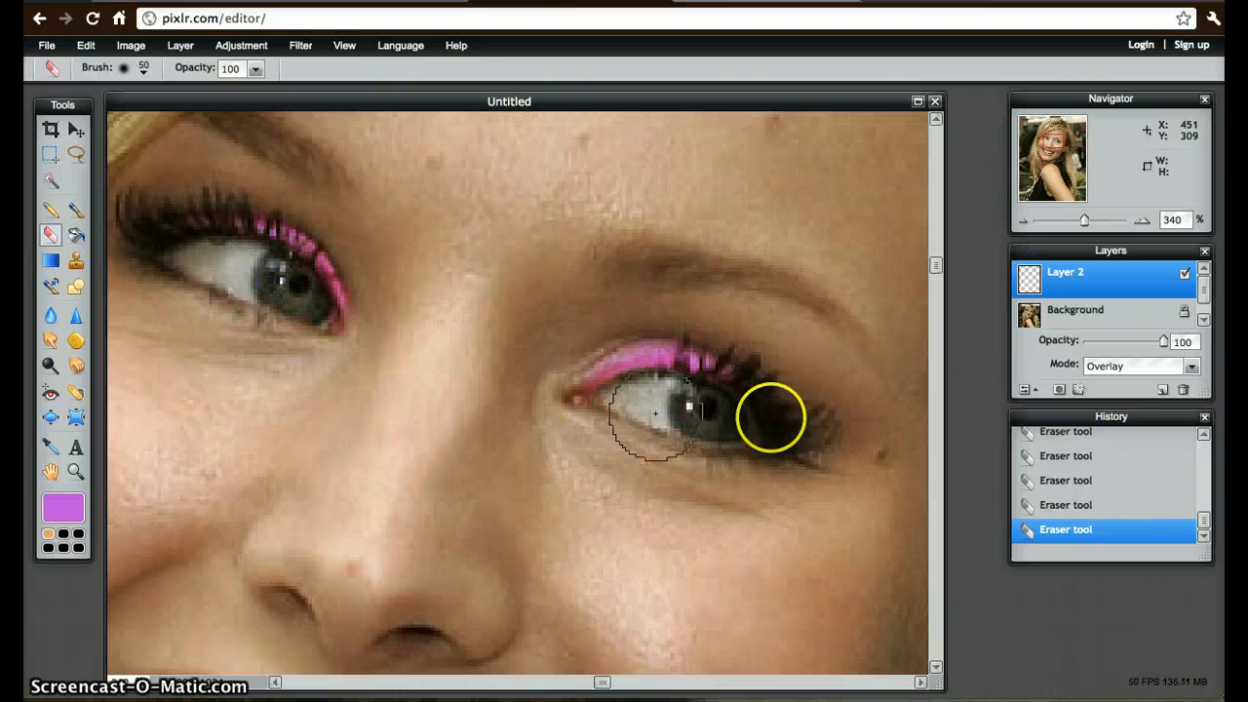
pyautogui.click(739, 432)
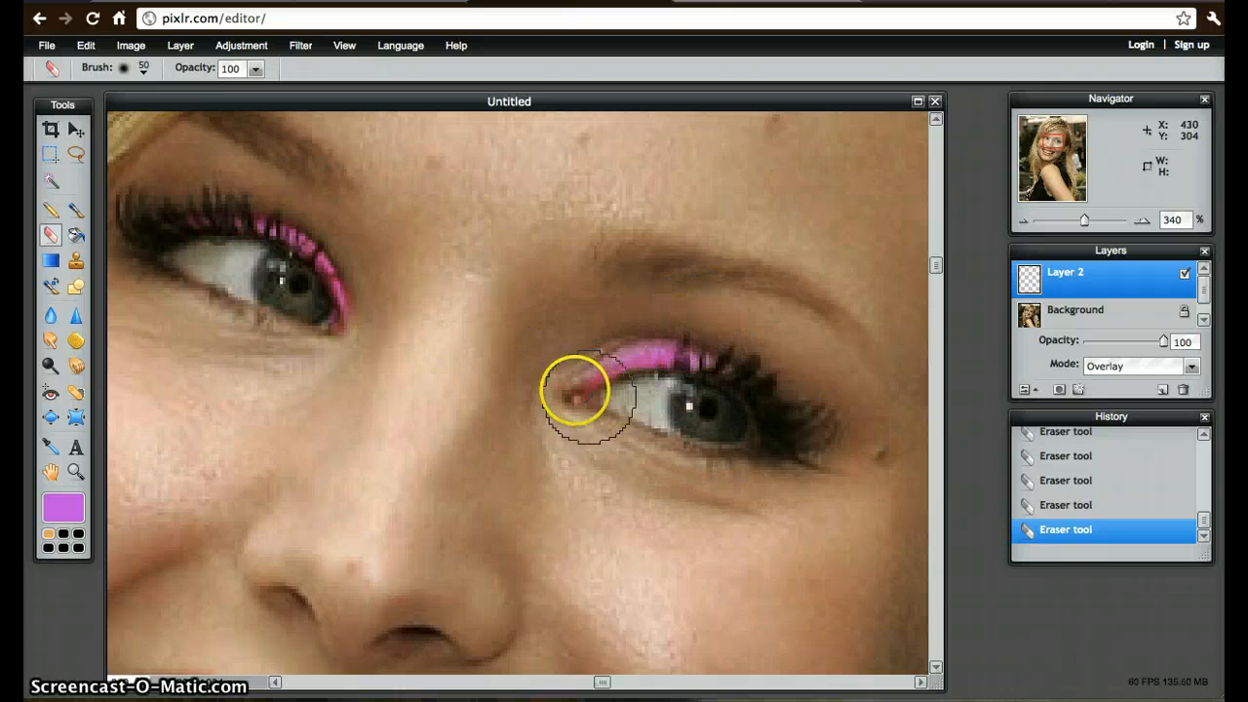
# Repaint the purple along both upper eyelids towards the inner corners and erase the overflow beside the nose-side corner of the farther eye.
pyautogui.click(76, 207)
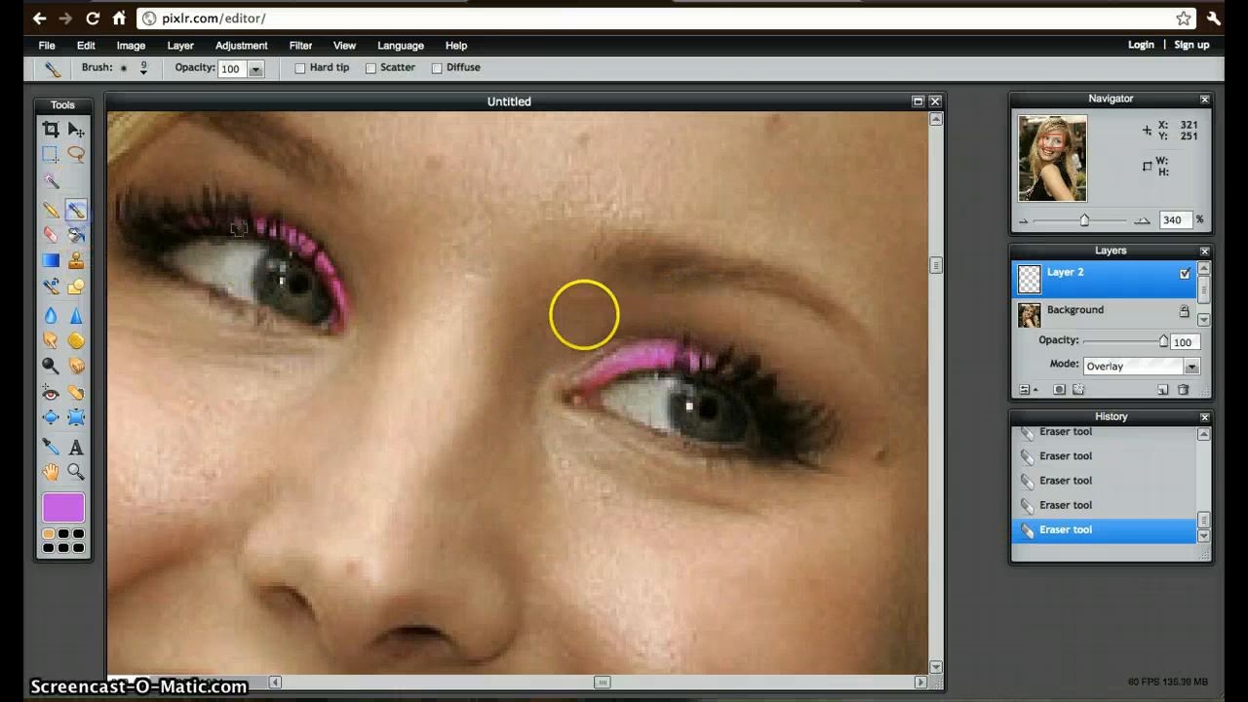
pyautogui.click(597, 379)
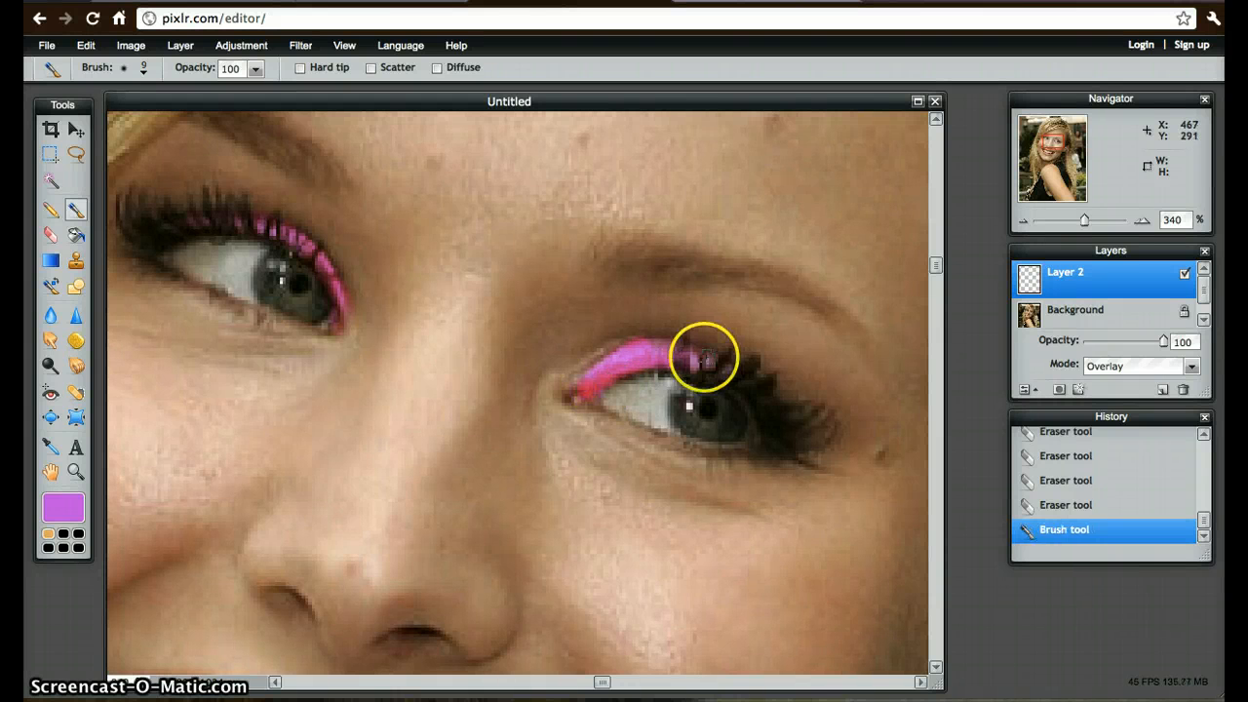
pyautogui.moveTo(704, 359)
pyautogui.mouseDown()
pyautogui.moveTo(616, 366)
pyautogui.moveTo(658, 348)
pyautogui.moveTo(728, 370)
pyautogui.mouseUp()
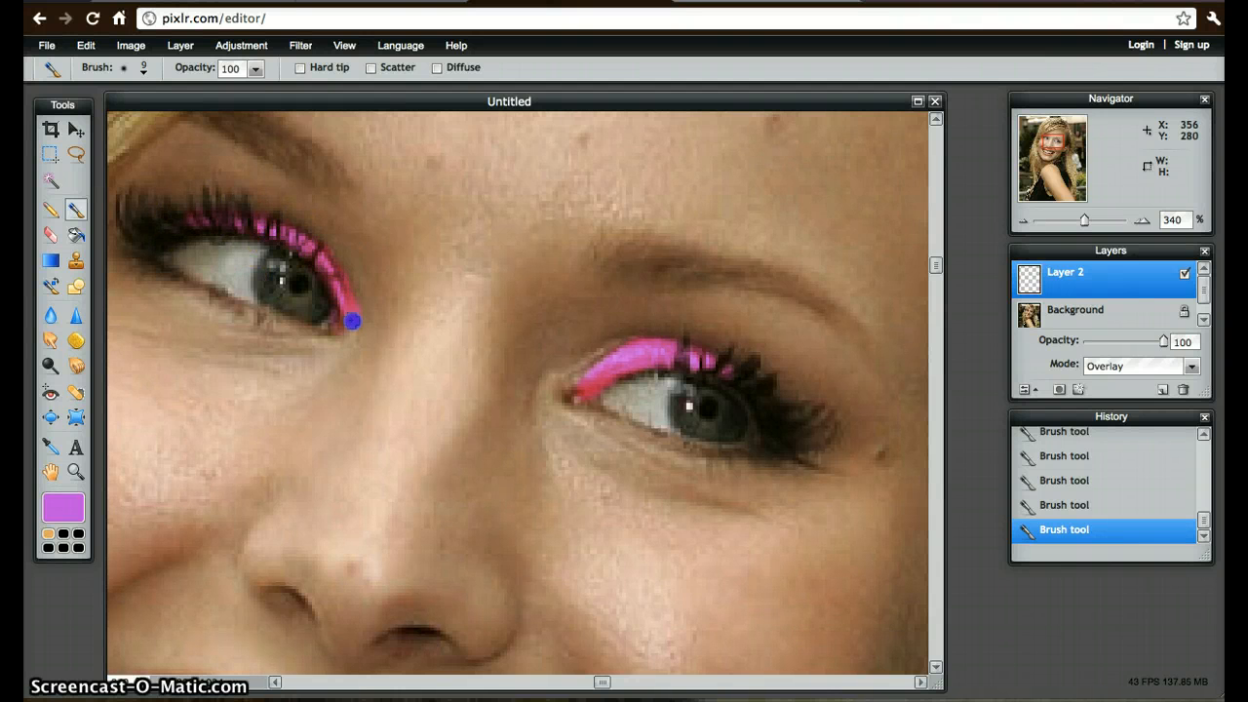
pyautogui.click(51, 234)
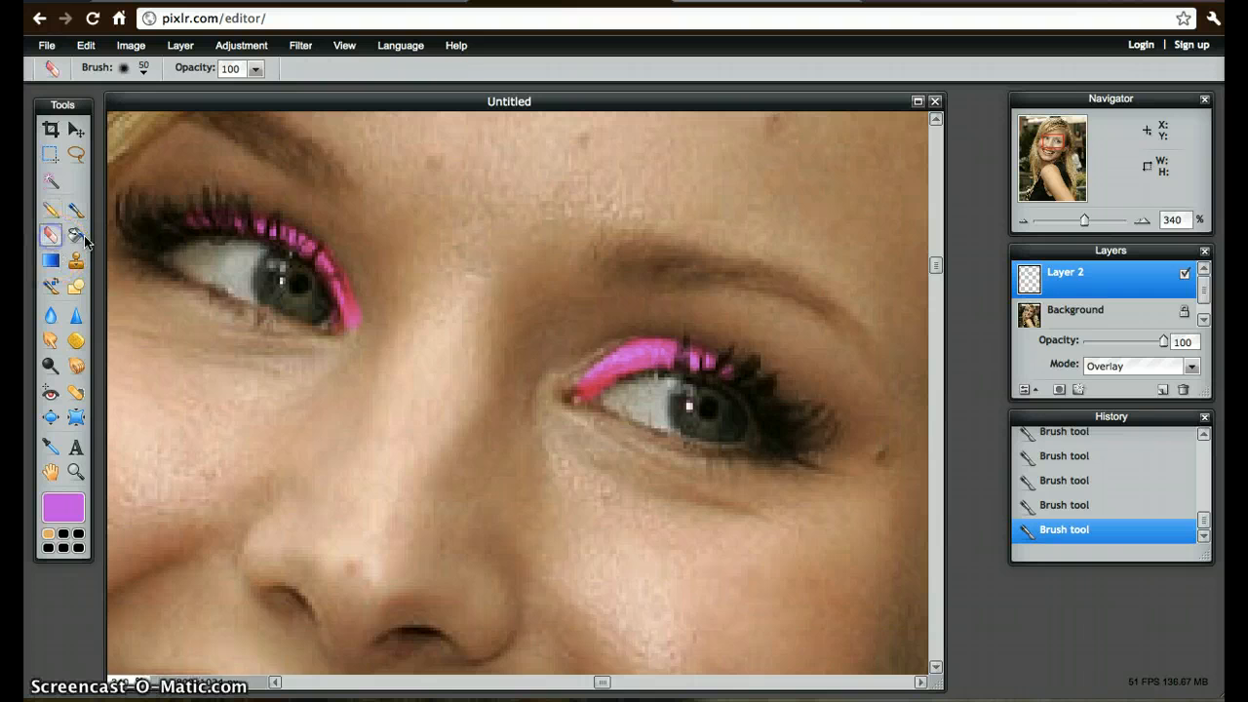
pyautogui.moveTo(372, 208)
pyautogui.mouseDown()
pyautogui.moveTo(397, 317)
pyautogui.moveTo(390, 368)
pyautogui.mouseUp()
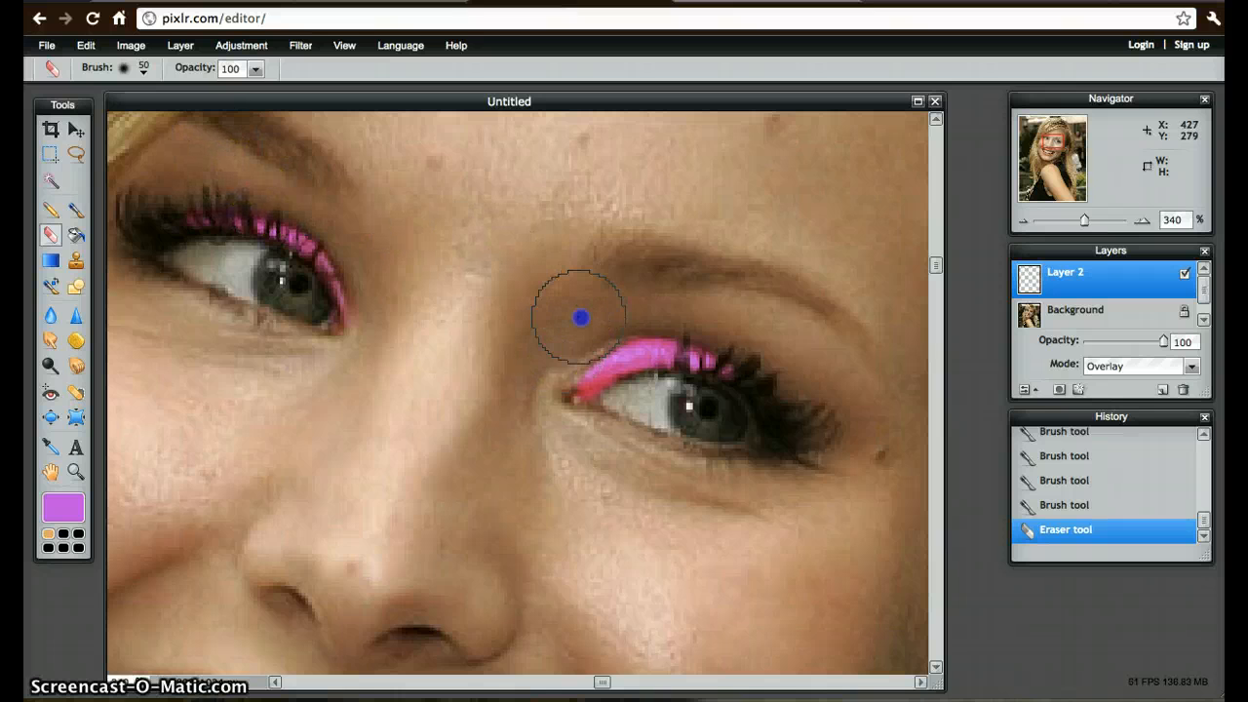
pyautogui.moveTo(735, 272); pyautogui.dragTo(718, 264)
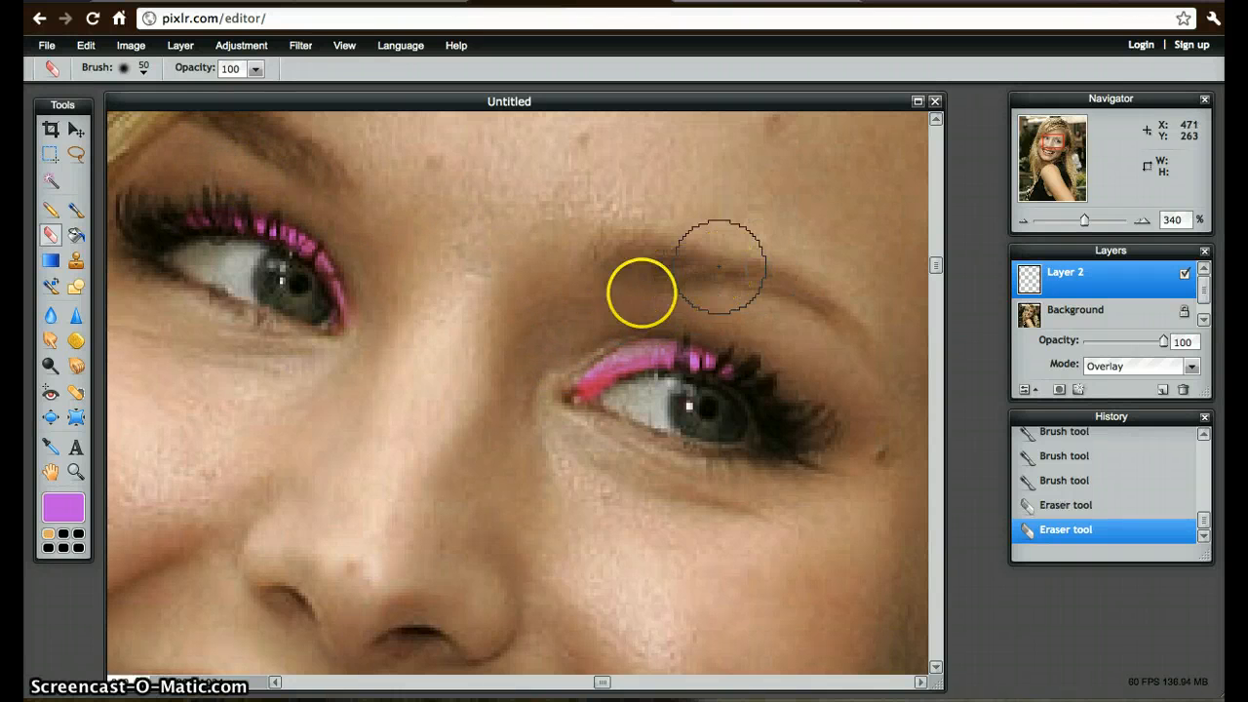
pyautogui.hotkey('ctrl', 'z')
pyautogui.moveTo(595, 309); pyautogui.dragTo(702, 284)
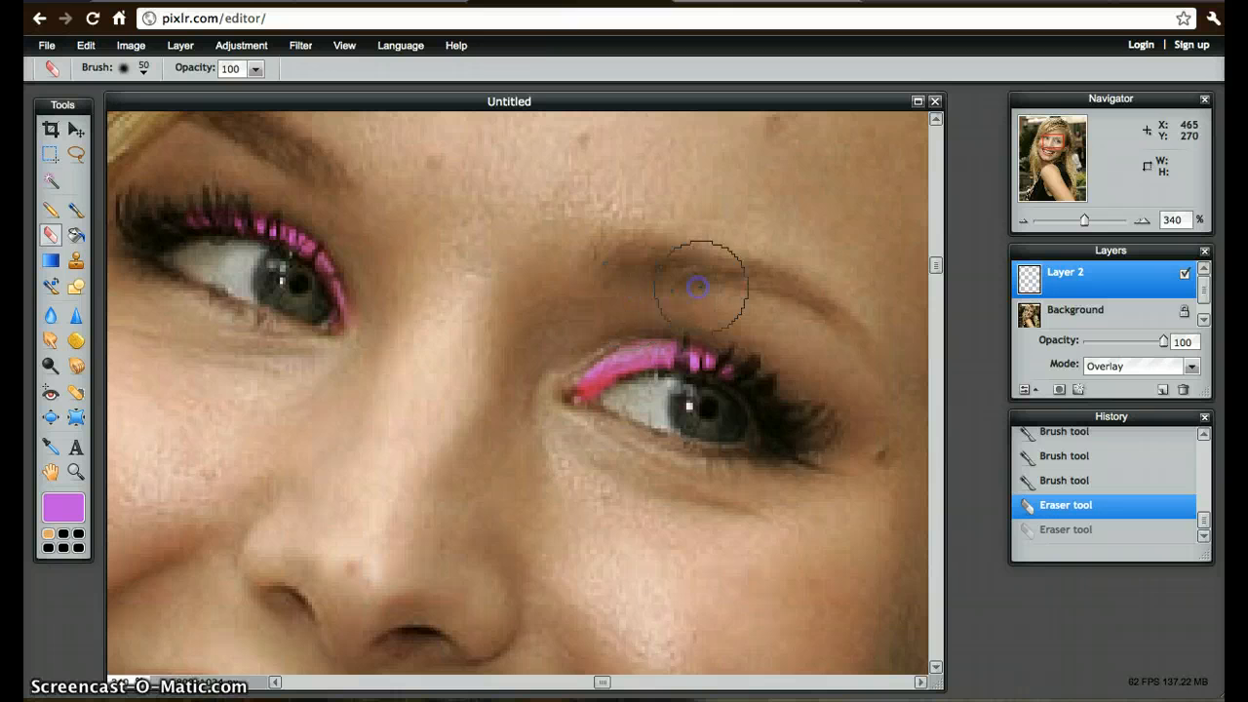
pyautogui.hotkey('ctrl', 'z')
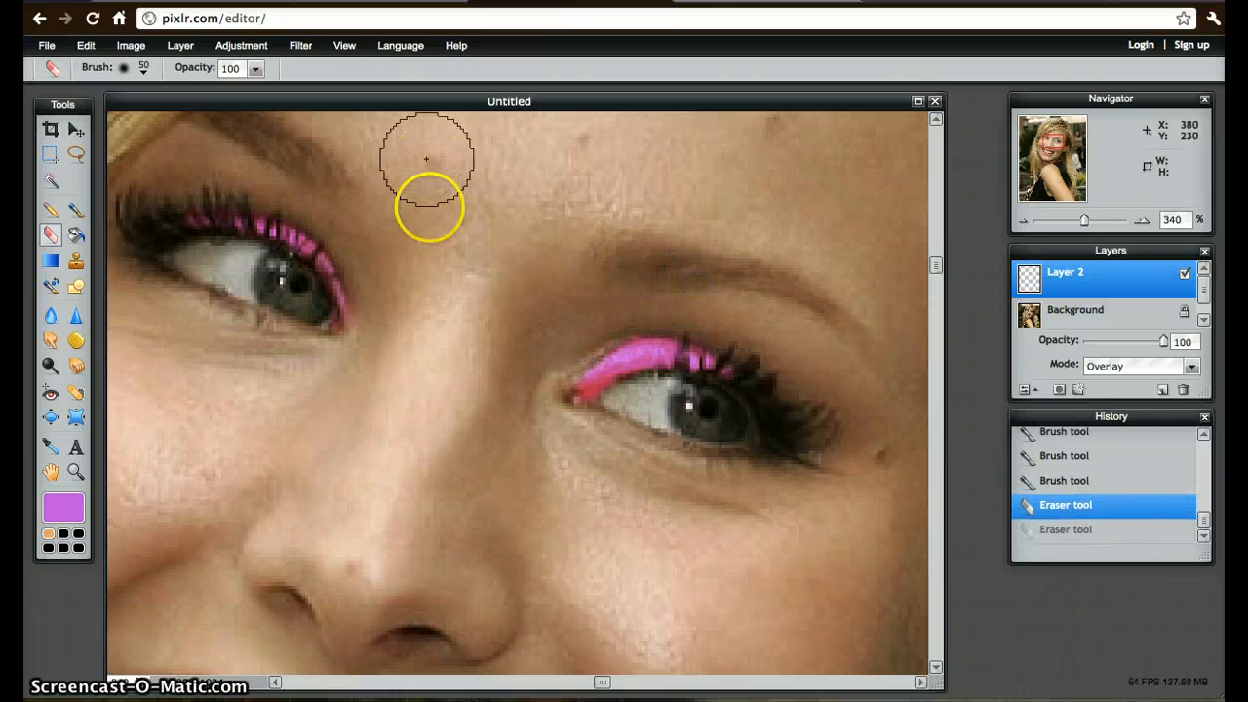
# Darken Layer 2's eyeshadow with a Hue & Saturation adjustment of about -27 saturation and -42 lightness.
pyautogui.click(255, 70)
pyautogui.click(240, 45)
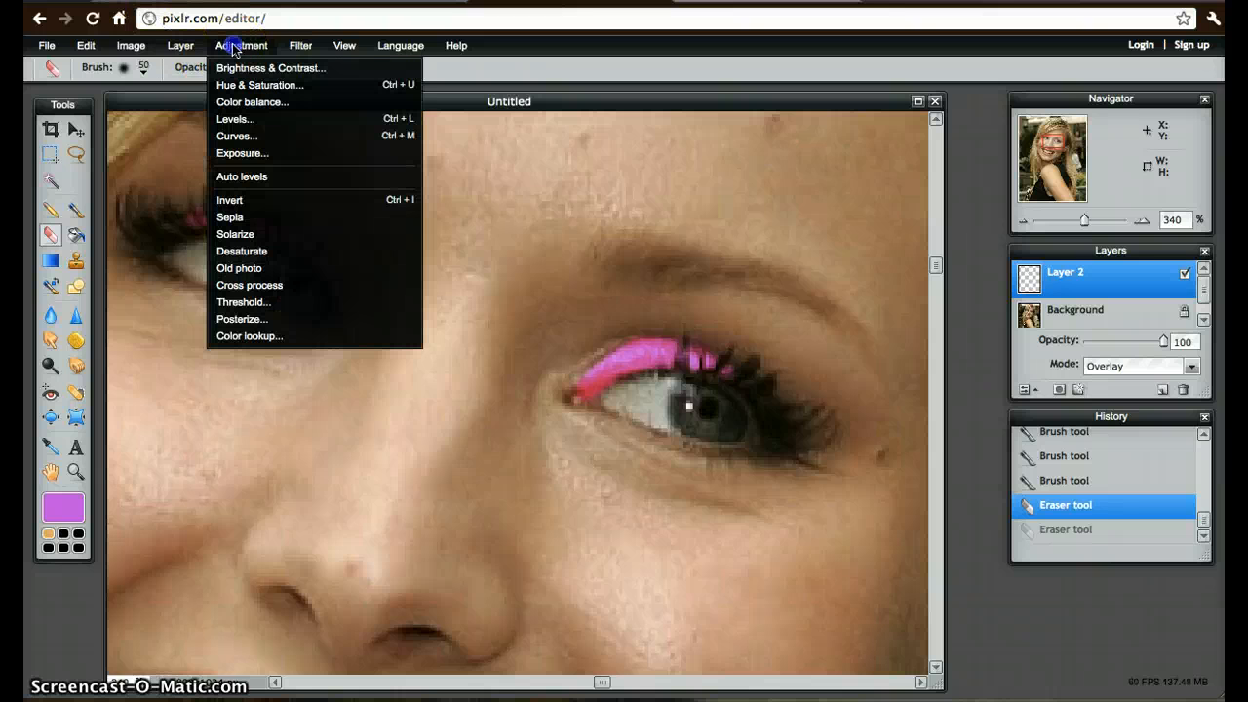
pyautogui.click(293, 84)
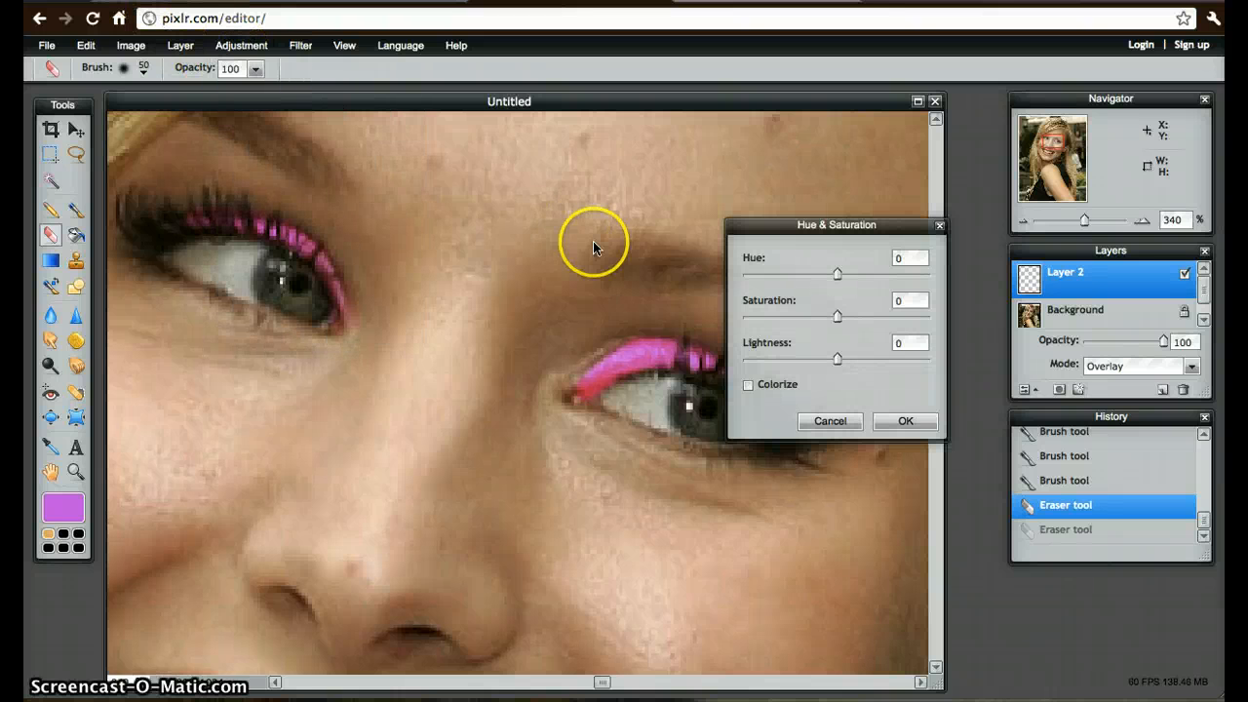
pyautogui.moveTo(889, 226); pyautogui.dragTo(999, 227)
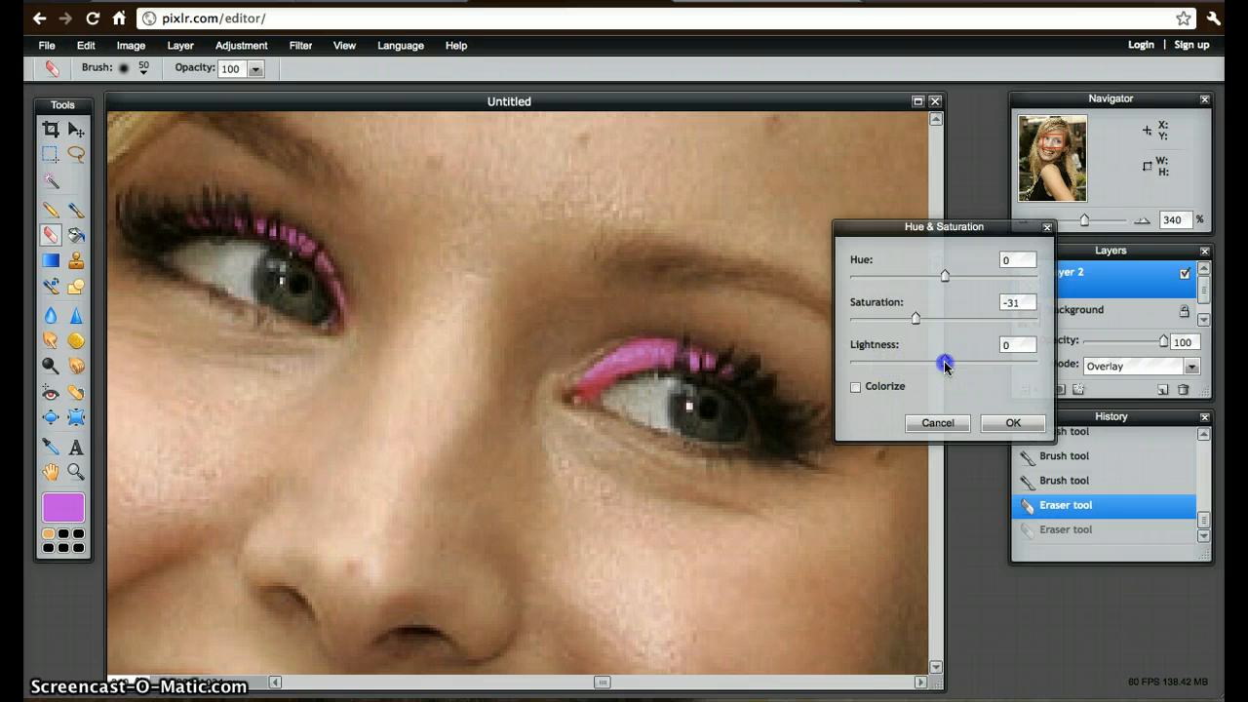
pyautogui.moveTo(945, 365); pyautogui.dragTo(903, 366)
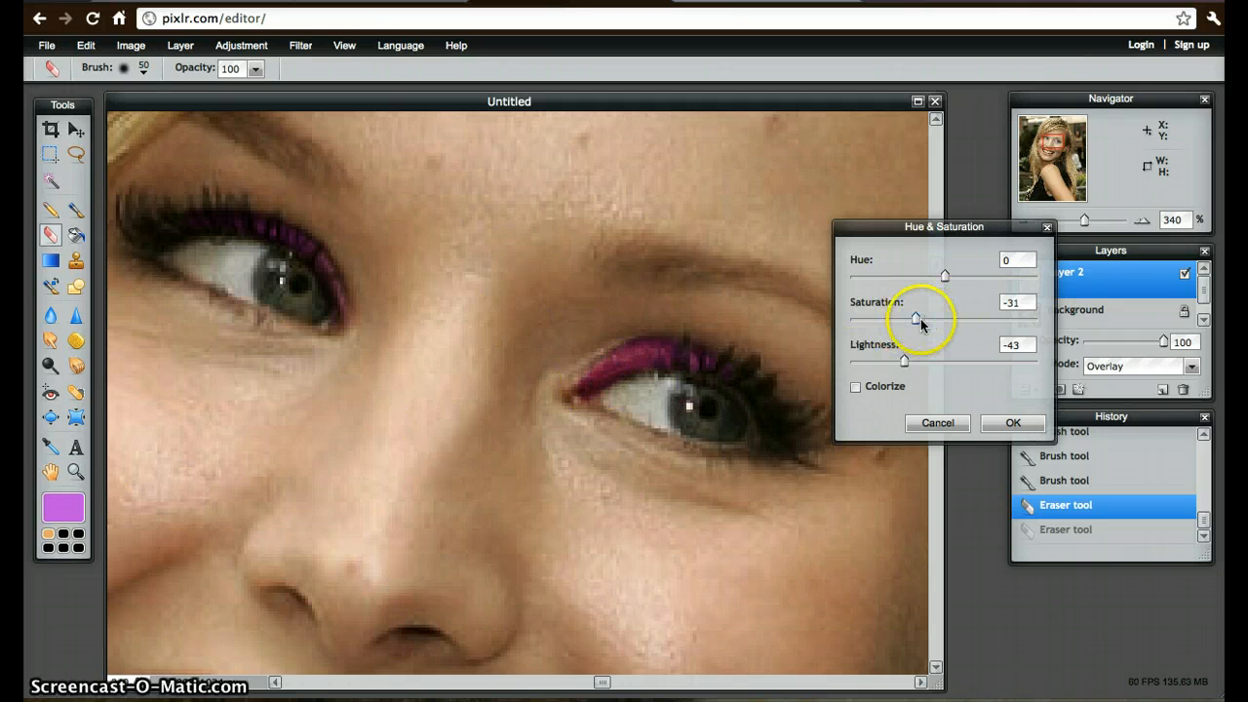
pyautogui.moveTo(933, 322); pyautogui.dragTo(877, 320)
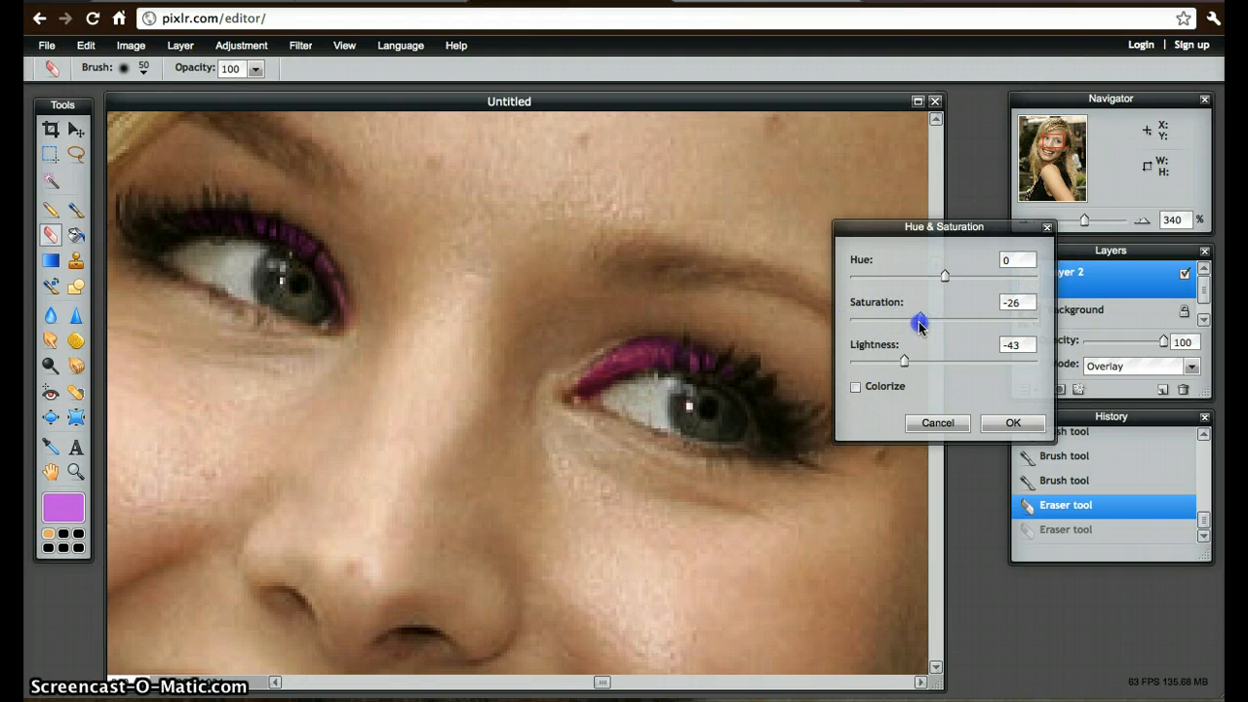
pyautogui.moveTo(912, 366)
pyautogui.mouseDown()
pyautogui.moveTo(933, 365)
pyautogui.moveTo(900, 364)
pyautogui.mouseUp()
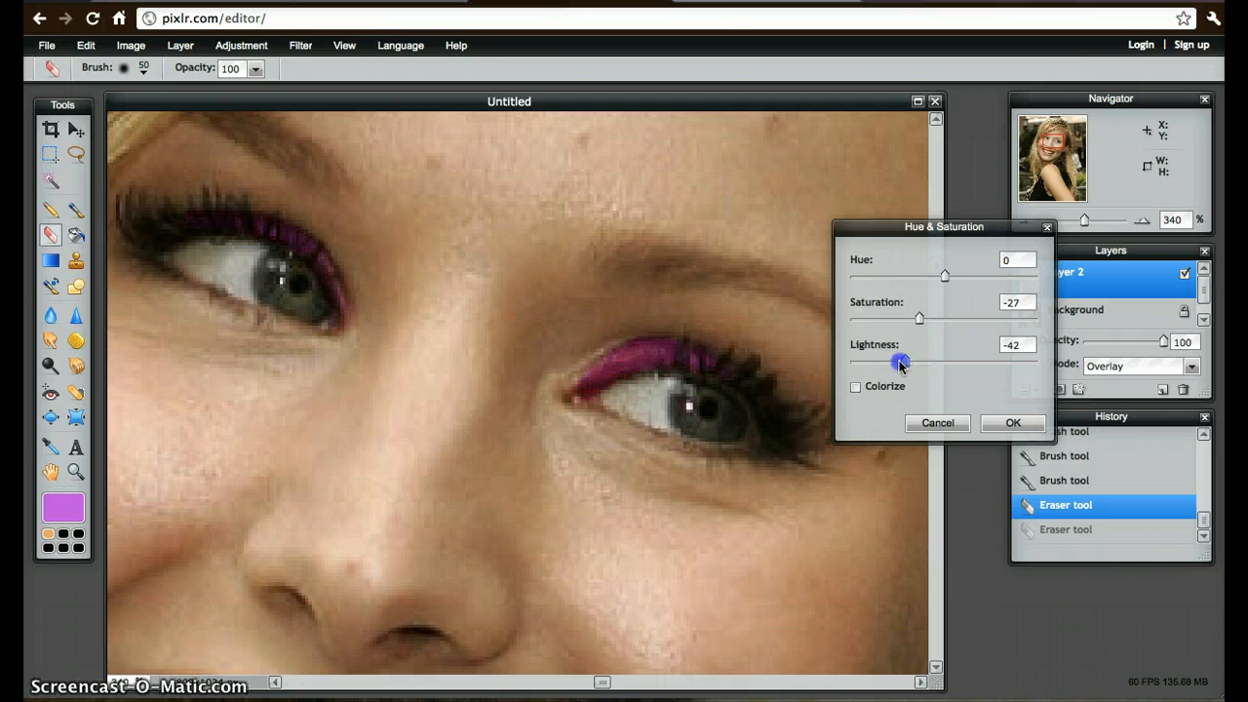
pyautogui.click(984, 421)
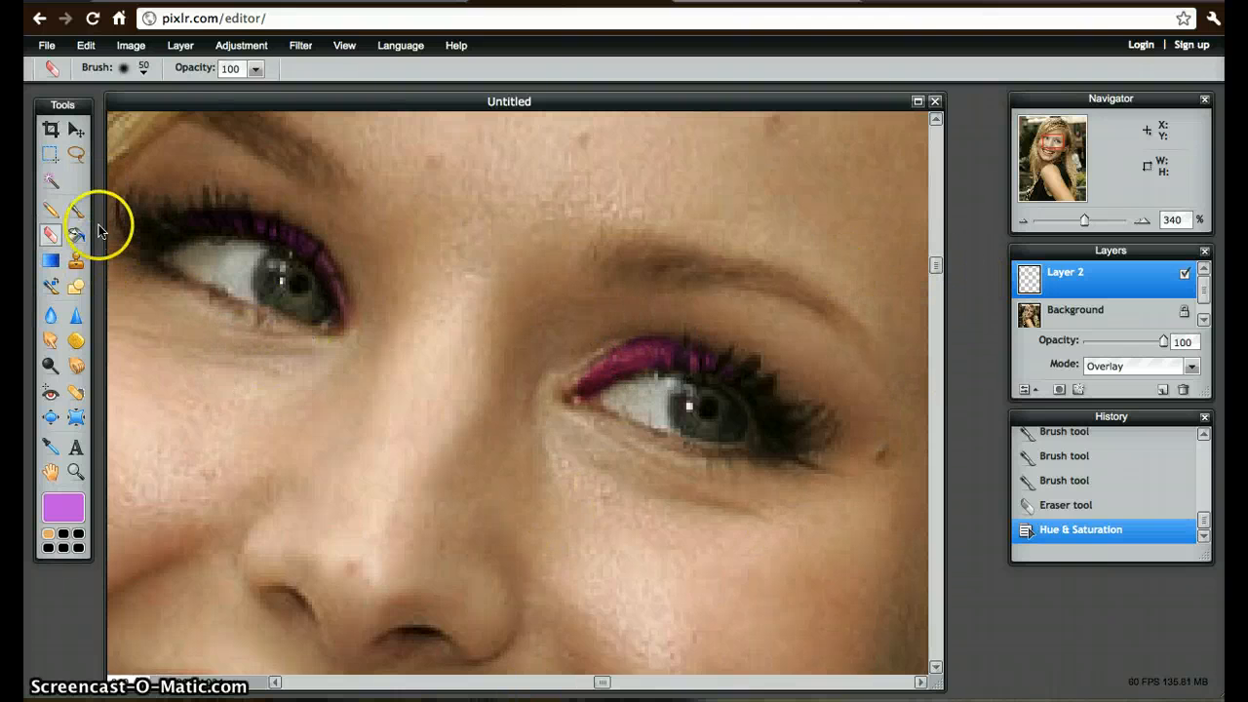
# Set the brush colour to a lighter pinkish shade of the purple and add a new layer above Layer 2.
pyautogui.click(76, 209)
pyautogui.click(68, 509)
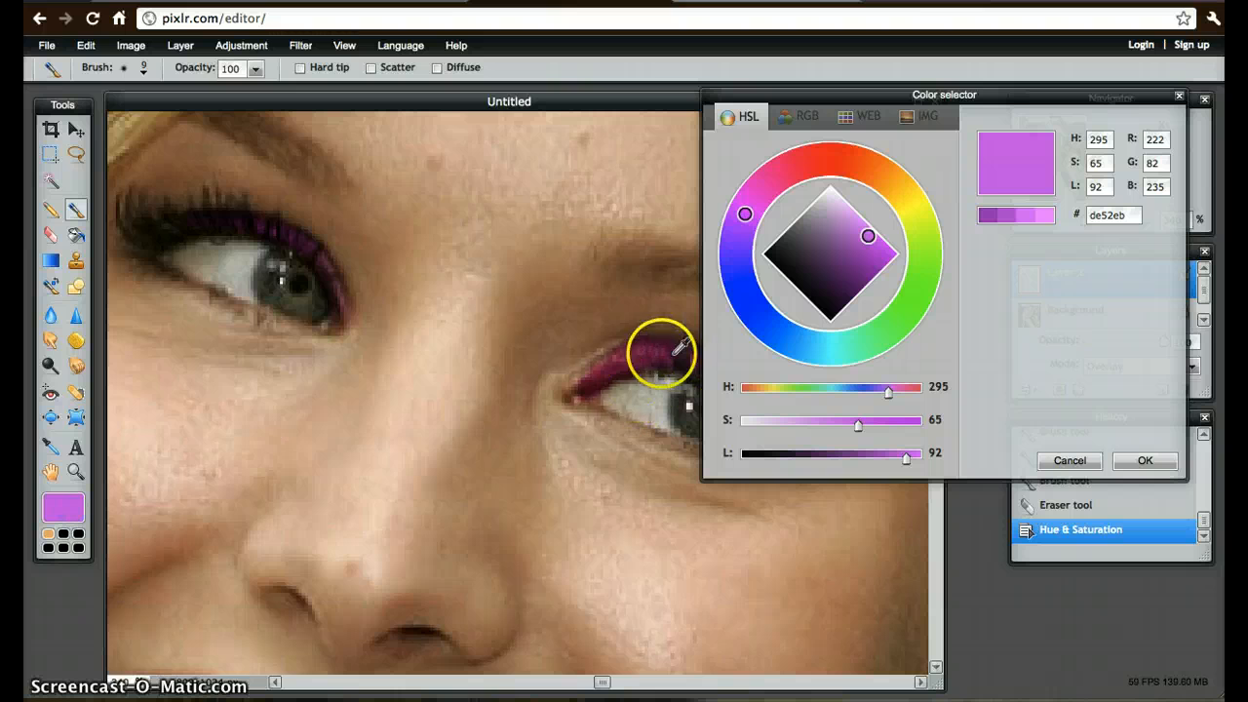
pyautogui.click(1050, 217)
pyautogui.click(1127, 453)
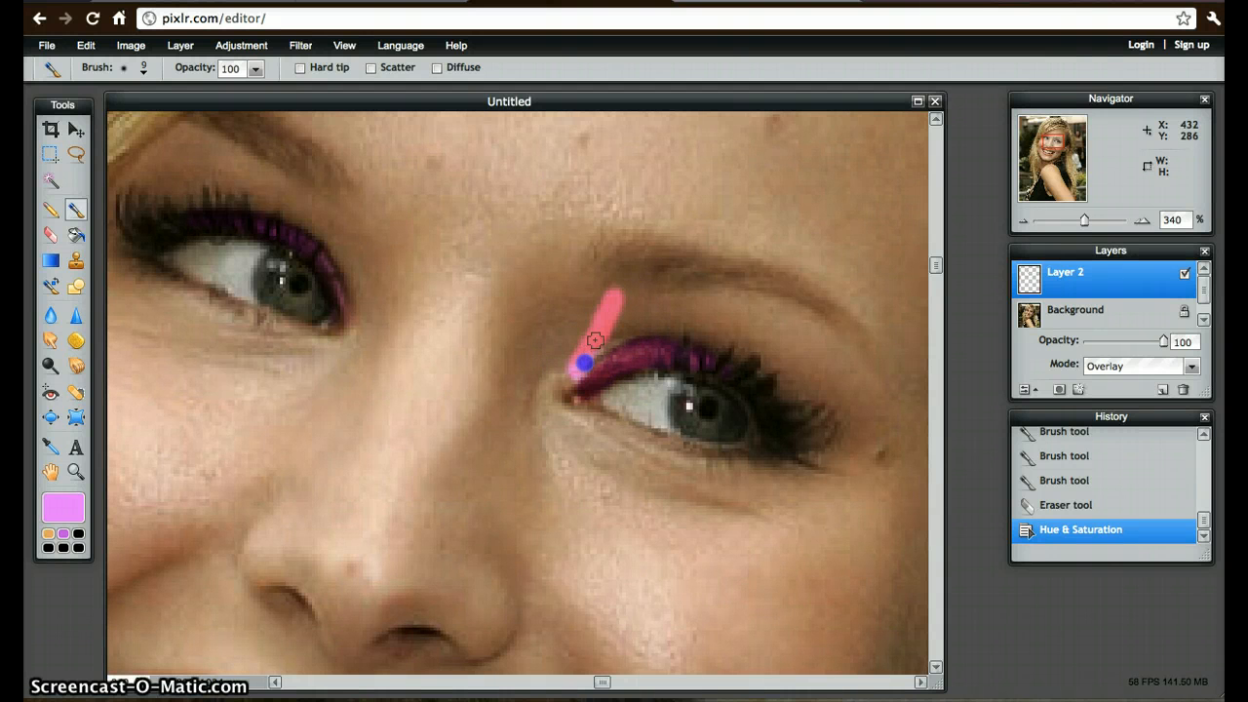
pyautogui.moveTo(573, 376); pyautogui.dragTo(582, 366)
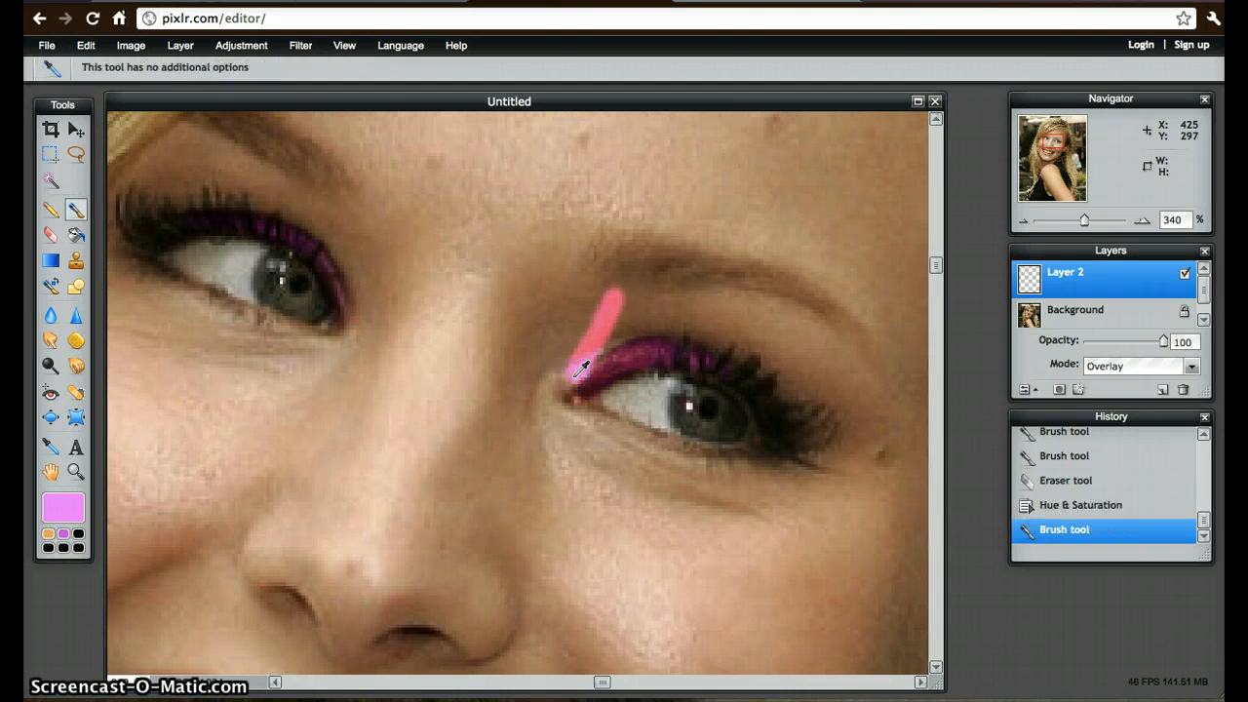
pyautogui.click(1164, 390)
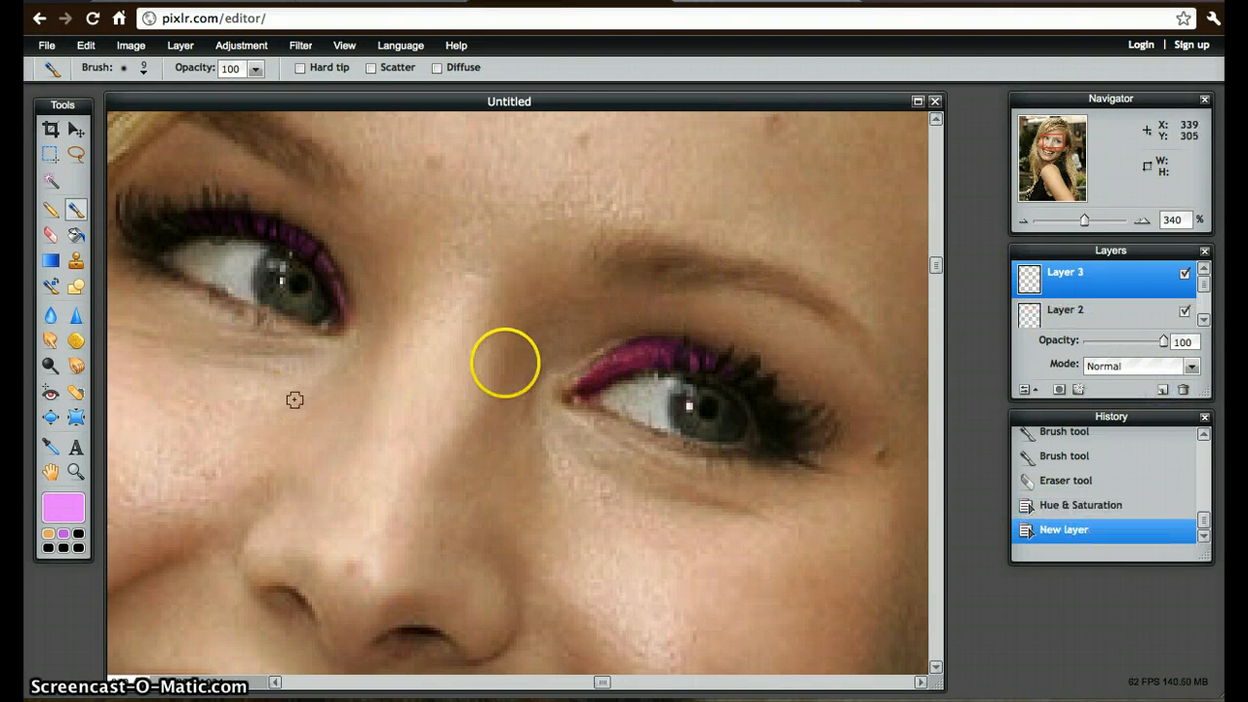
pyautogui.moveTo(572, 373); pyautogui.dragTo(579, 357)
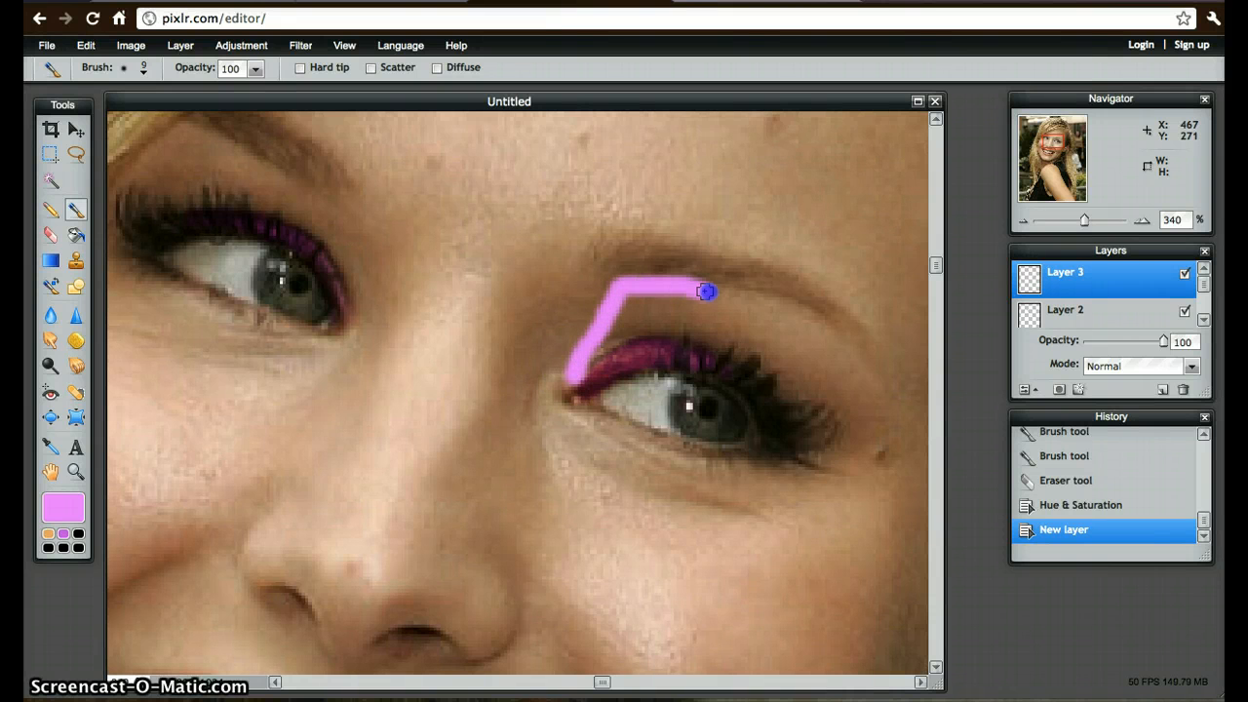
pyautogui.moveTo(816, 321); pyautogui.dragTo(819, 325)
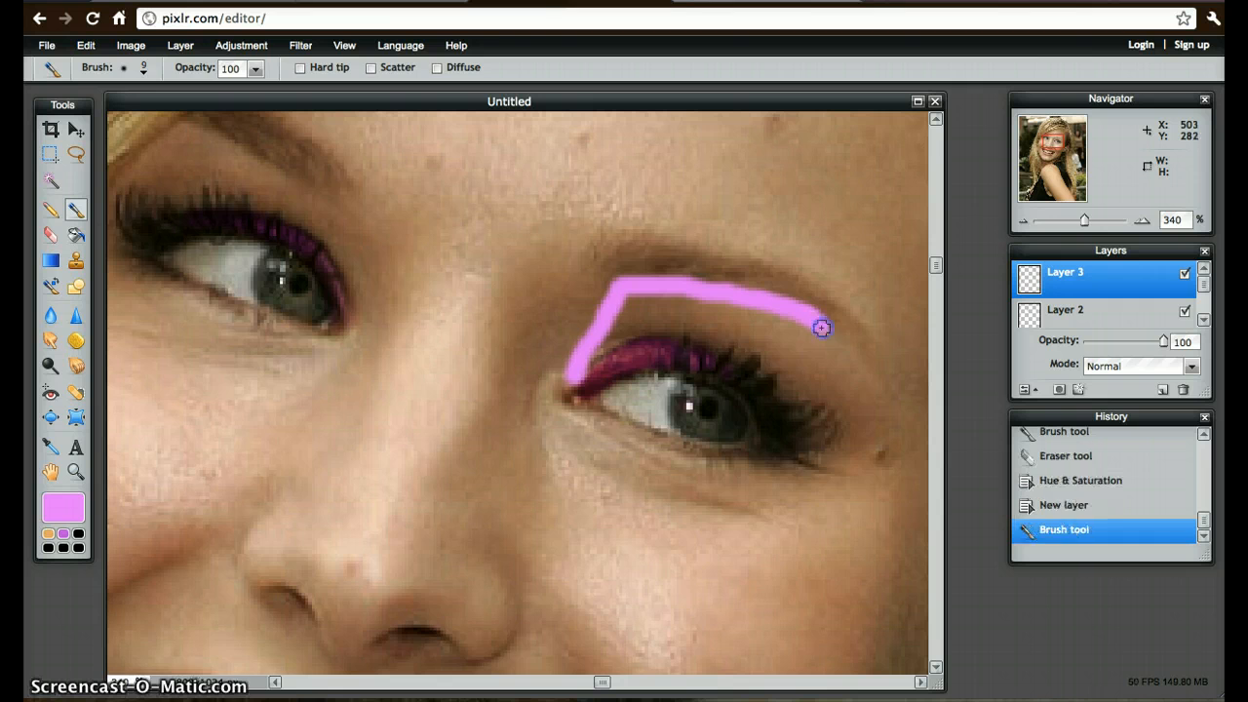
pyautogui.hotkey('ctrl', 'z')
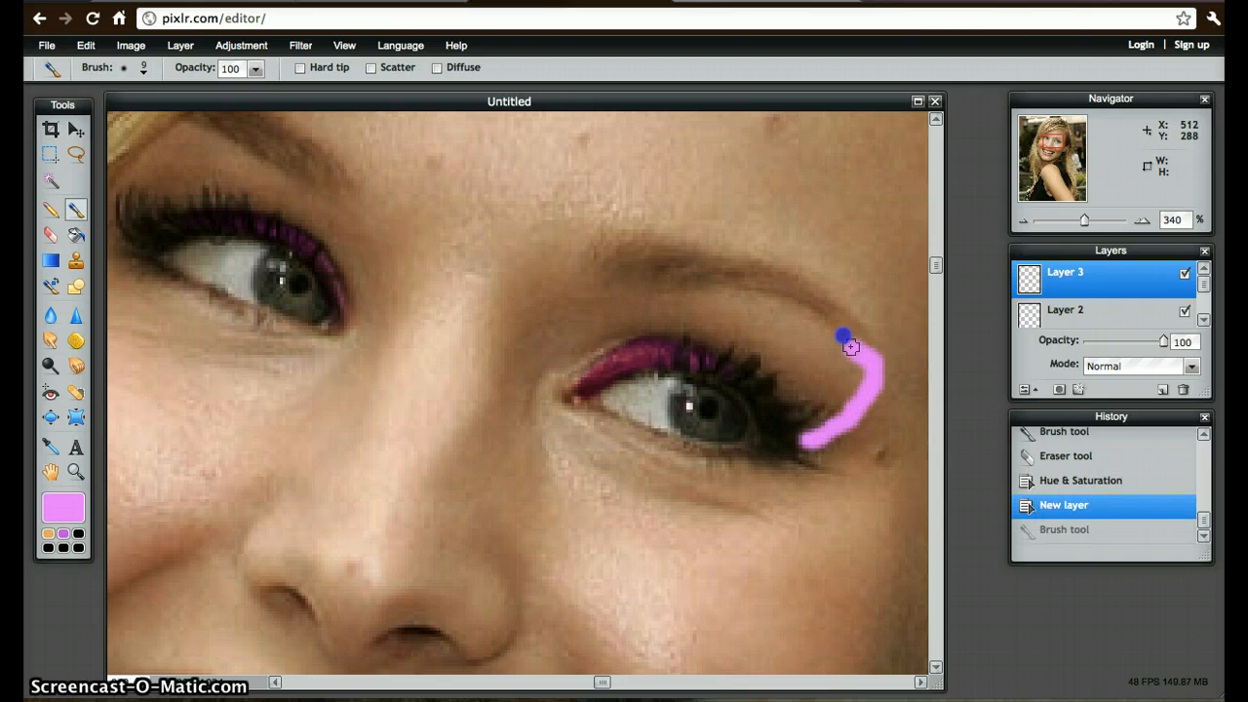
# Paint light pink shadow on Layer 3 below the brow and inner lid of her left eye with the size 9 brush.
pyautogui.moveTo(839, 334); pyautogui.dragTo(776, 306)
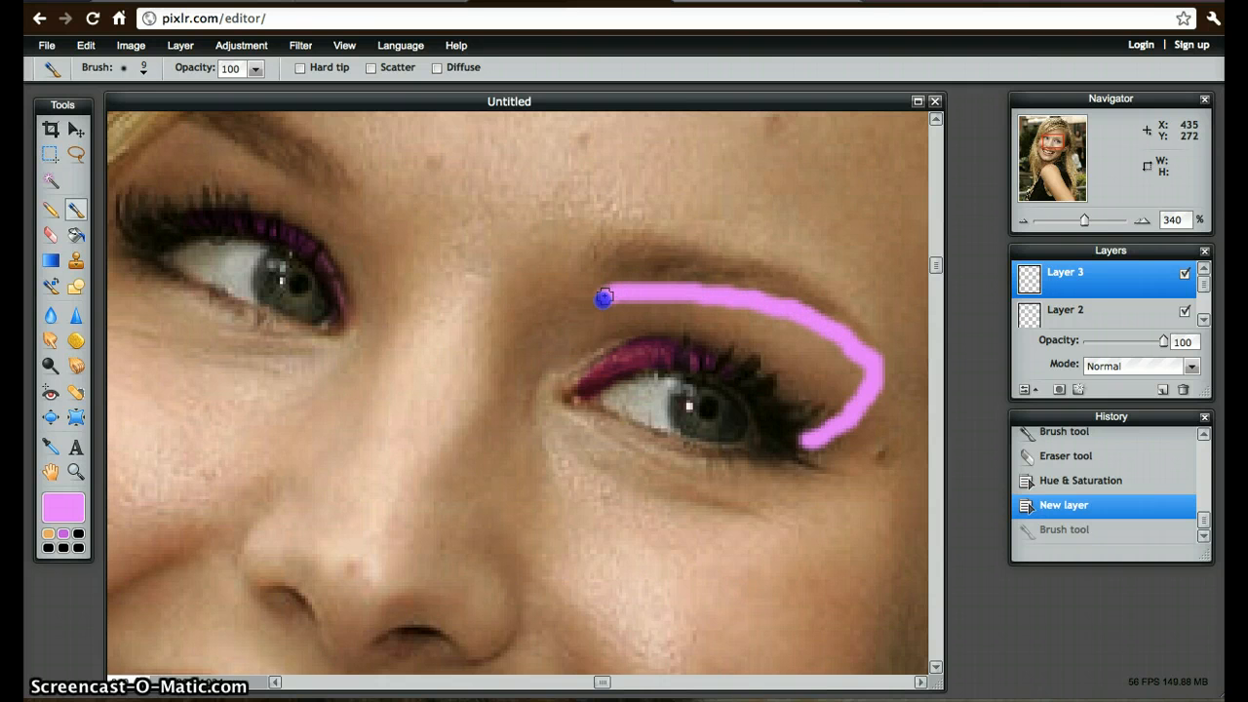
pyautogui.moveTo(580, 366); pyautogui.dragTo(606, 343)
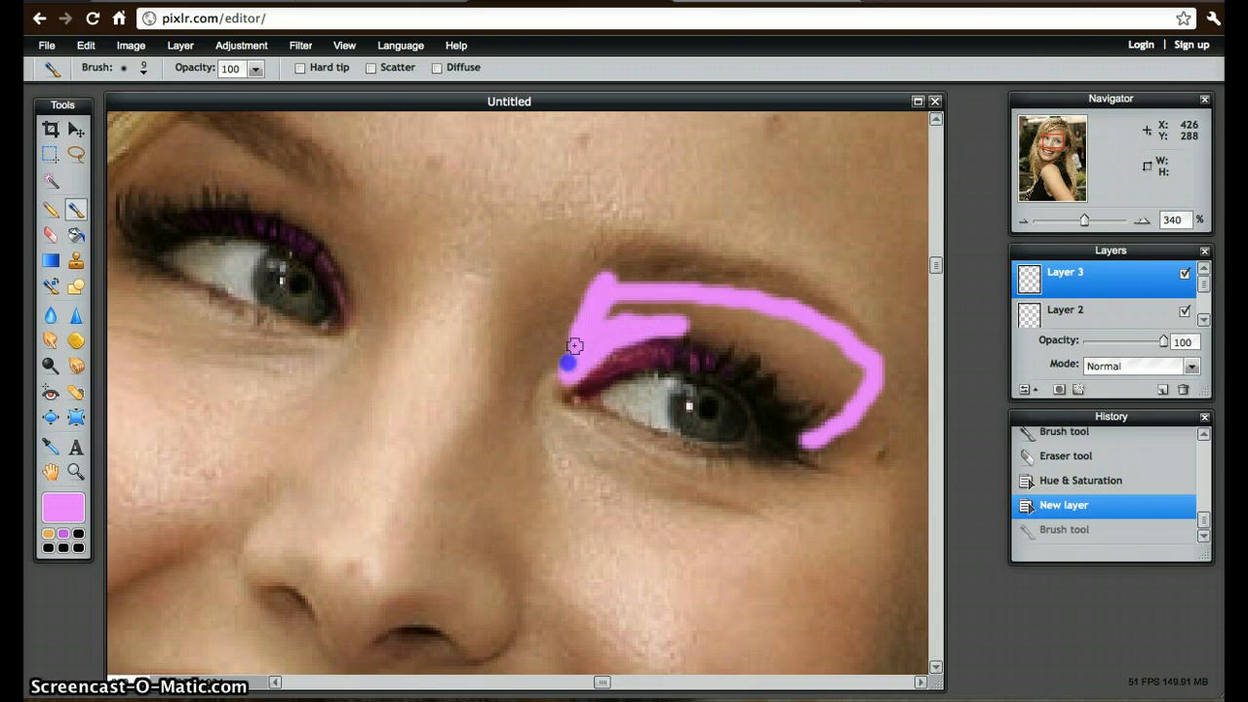
pyautogui.moveTo(601, 326)
pyautogui.mouseDown()
pyautogui.moveTo(625, 273)
pyautogui.moveTo(738, 283)
pyautogui.mouseUp()
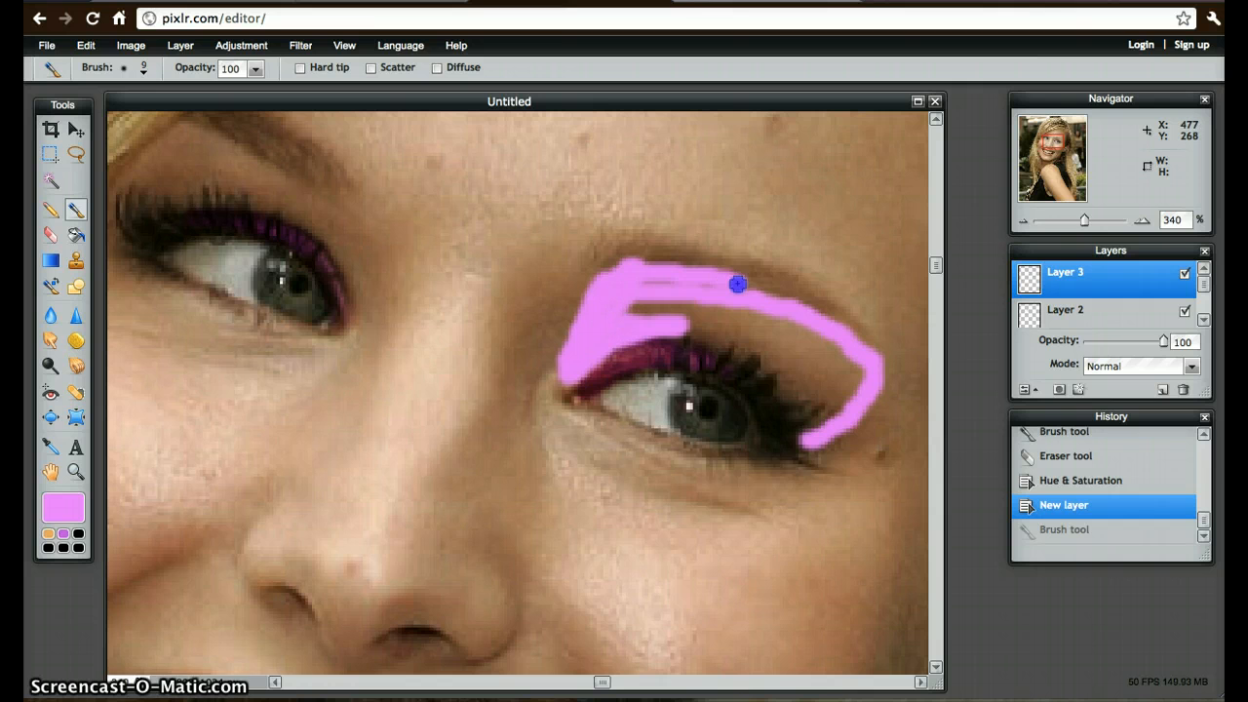
pyautogui.moveTo(652, 281); pyautogui.dragTo(765, 322)
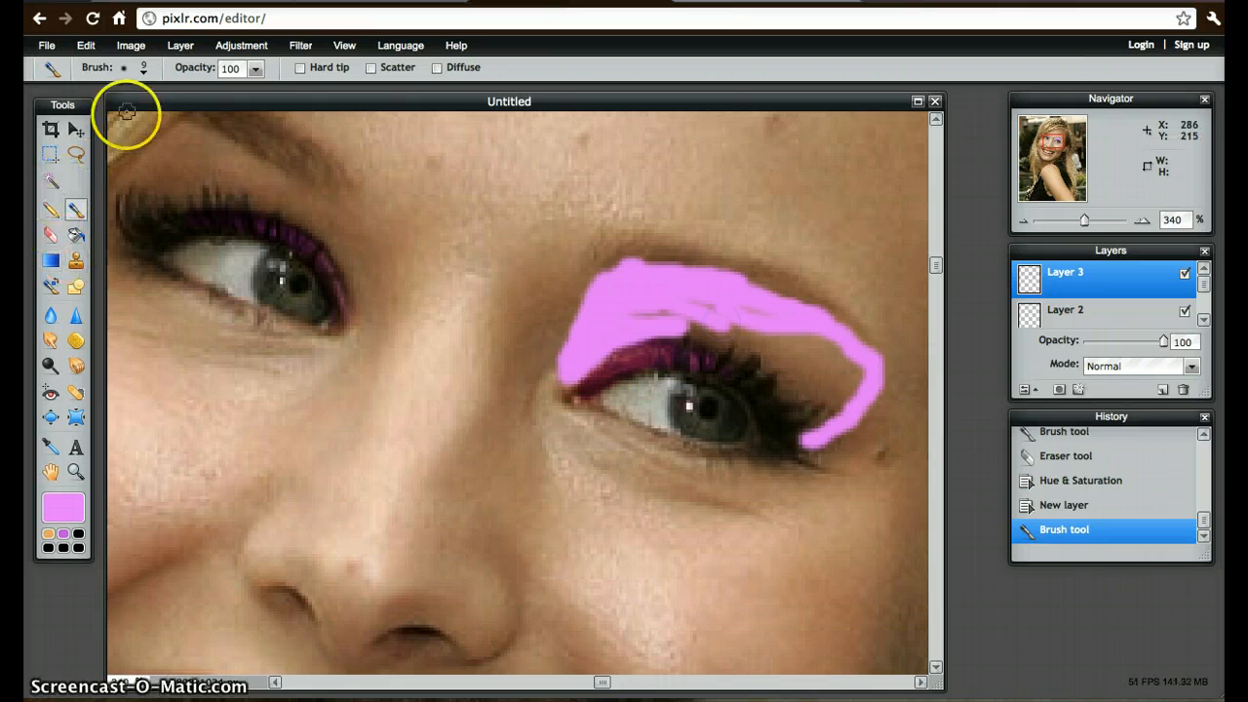
# Fill the remaining area between her left lash line and brow with pink using a soft size 20 brush.
pyautogui.click(143, 68)
pyautogui.click(199, 161)
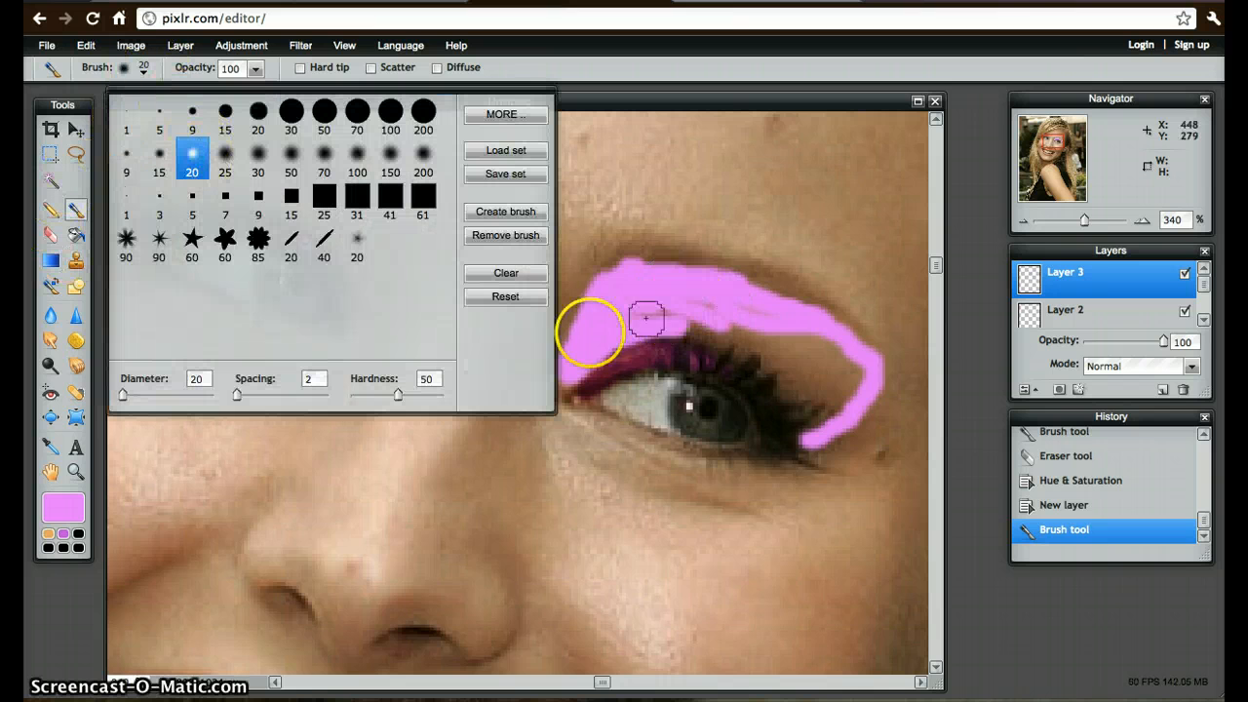
pyautogui.click(677, 329)
pyautogui.moveTo(698, 320)
pyautogui.mouseDown()
pyautogui.moveTo(783, 371)
pyautogui.moveTo(805, 423)
pyautogui.moveTo(738, 315)
pyautogui.mouseUp()
pyautogui.moveTo(806, 337)
pyautogui.mouseDown()
pyautogui.moveTo(857, 394)
pyautogui.moveTo(808, 420)
pyautogui.moveTo(797, 350)
pyautogui.moveTo(849, 369)
pyautogui.moveTo(827, 372)
pyautogui.moveTo(854, 326)
pyautogui.mouseUp()
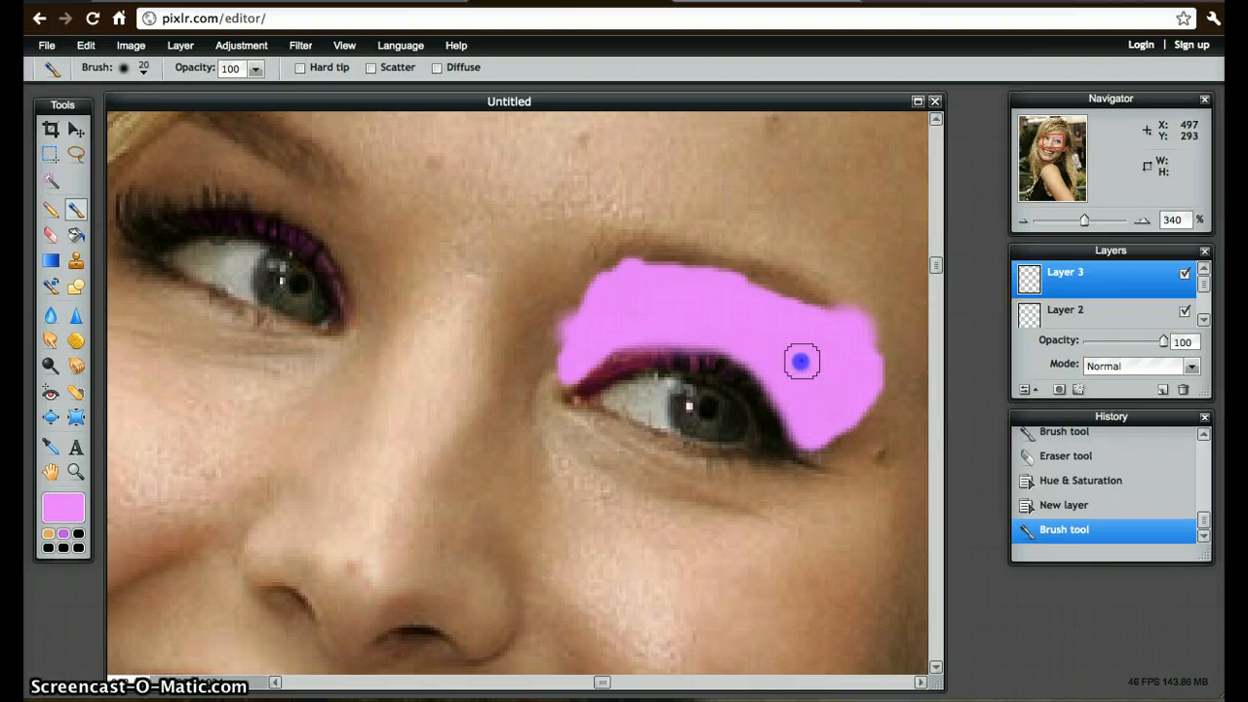
pyautogui.moveTo(801, 362); pyautogui.dragTo(800, 362)
# Reduce Layer 3's opacity to 47 and erase the excess pink around the shadow's edges with the size 50 eraser.
pyautogui.moveTo(1162, 340); pyautogui.dragTo(1130, 345)
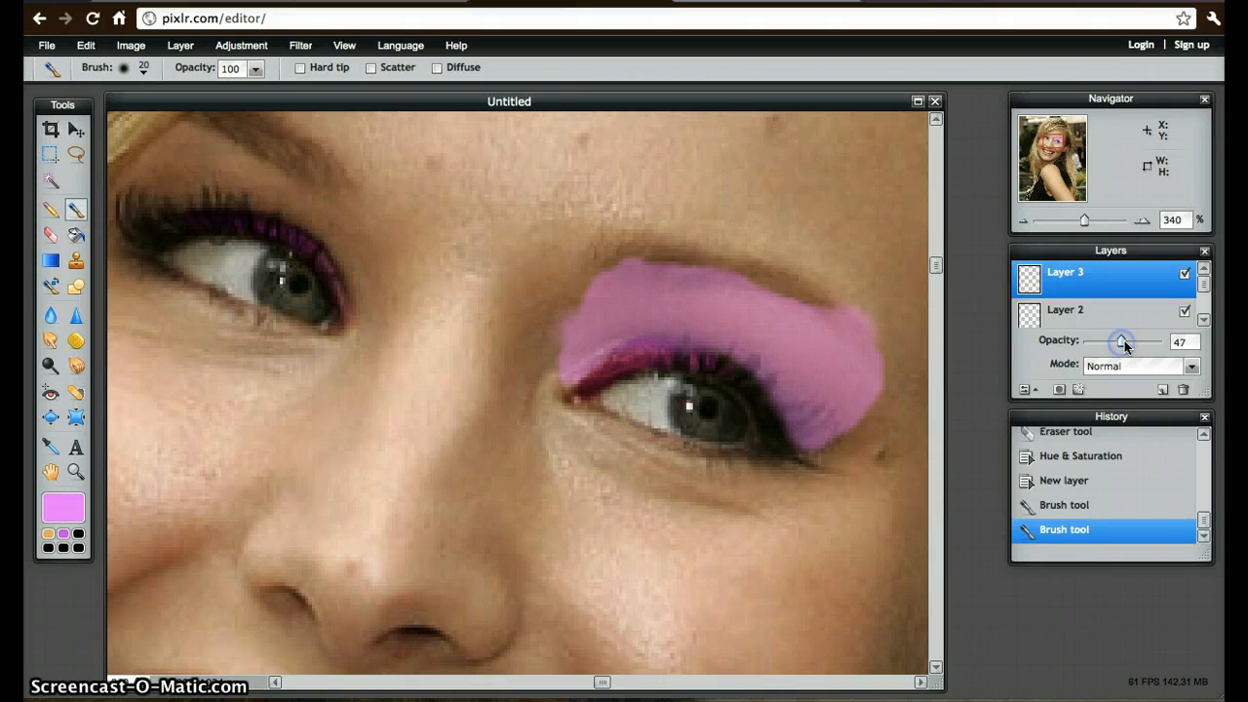
pyautogui.click(51, 234)
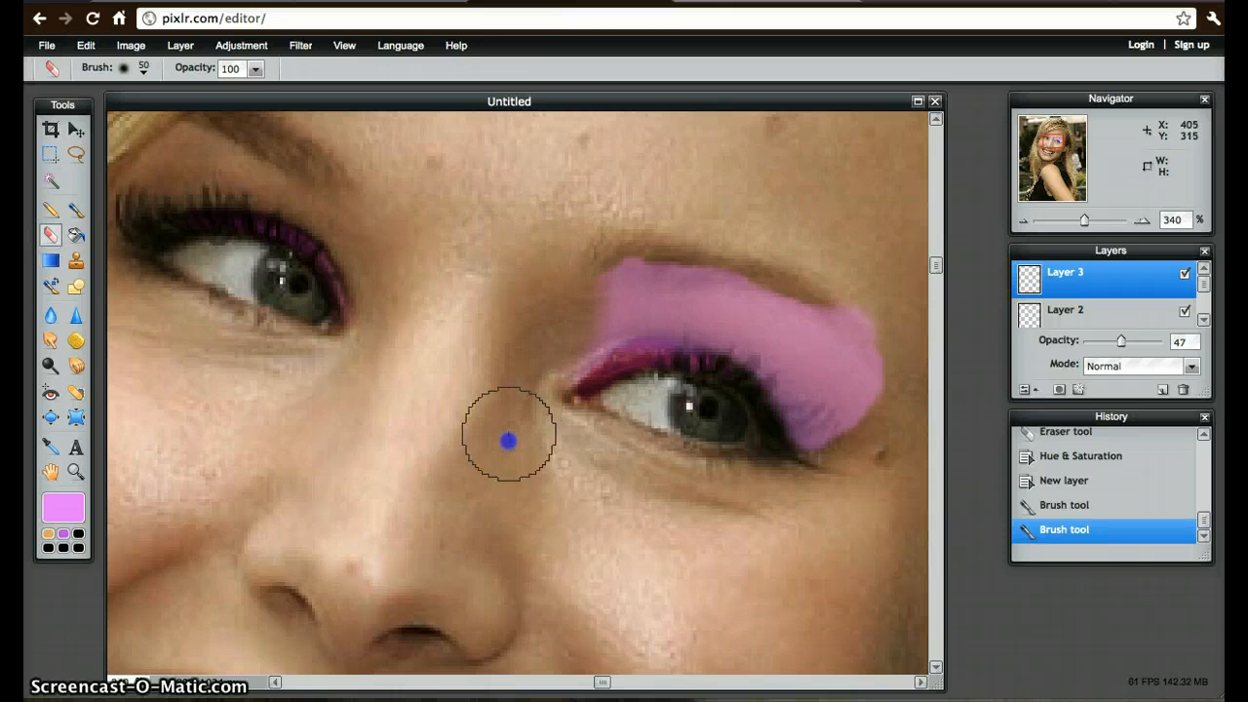
pyautogui.moveTo(568, 206)
pyautogui.mouseDown()
pyautogui.moveTo(635, 228)
pyautogui.moveTo(730, 234)
pyautogui.moveTo(867, 293)
pyautogui.moveTo(906, 345)
pyautogui.moveTo(891, 440)
pyautogui.moveTo(830, 518)
pyautogui.mouseUp()
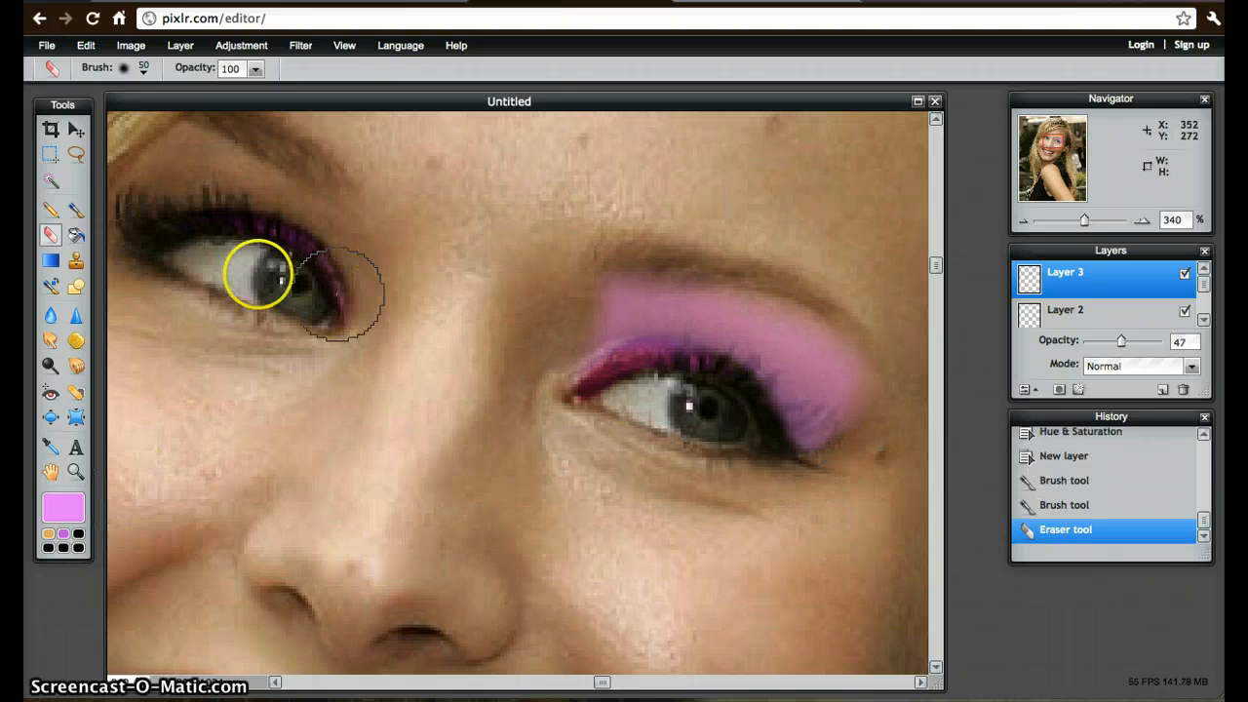
# Repaint the pink at the inner corner and outer edge of her left lid, and erase the overflow beside the nose.
pyautogui.click(77, 210)
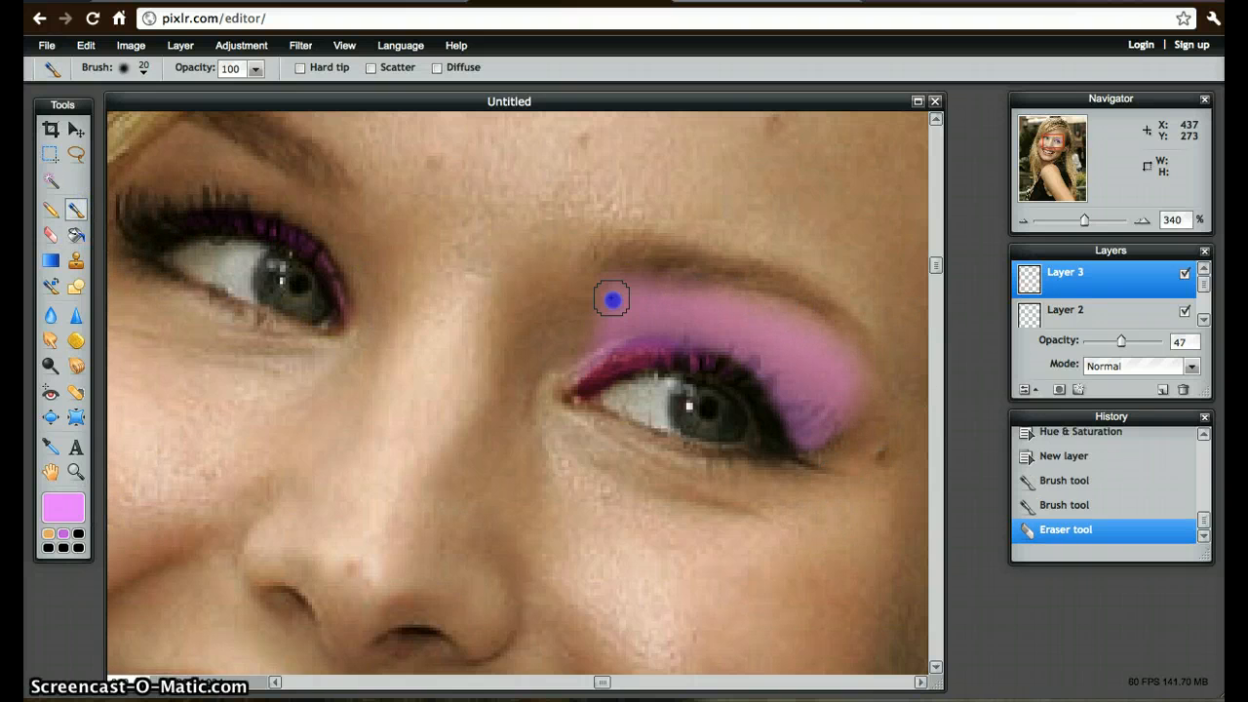
pyautogui.moveTo(607, 329); pyautogui.dragTo(589, 371)
pyautogui.moveTo(615, 314)
pyautogui.mouseDown()
pyautogui.moveTo(677, 293)
pyautogui.moveTo(813, 340)
pyautogui.moveTo(863, 400)
pyautogui.mouseUp()
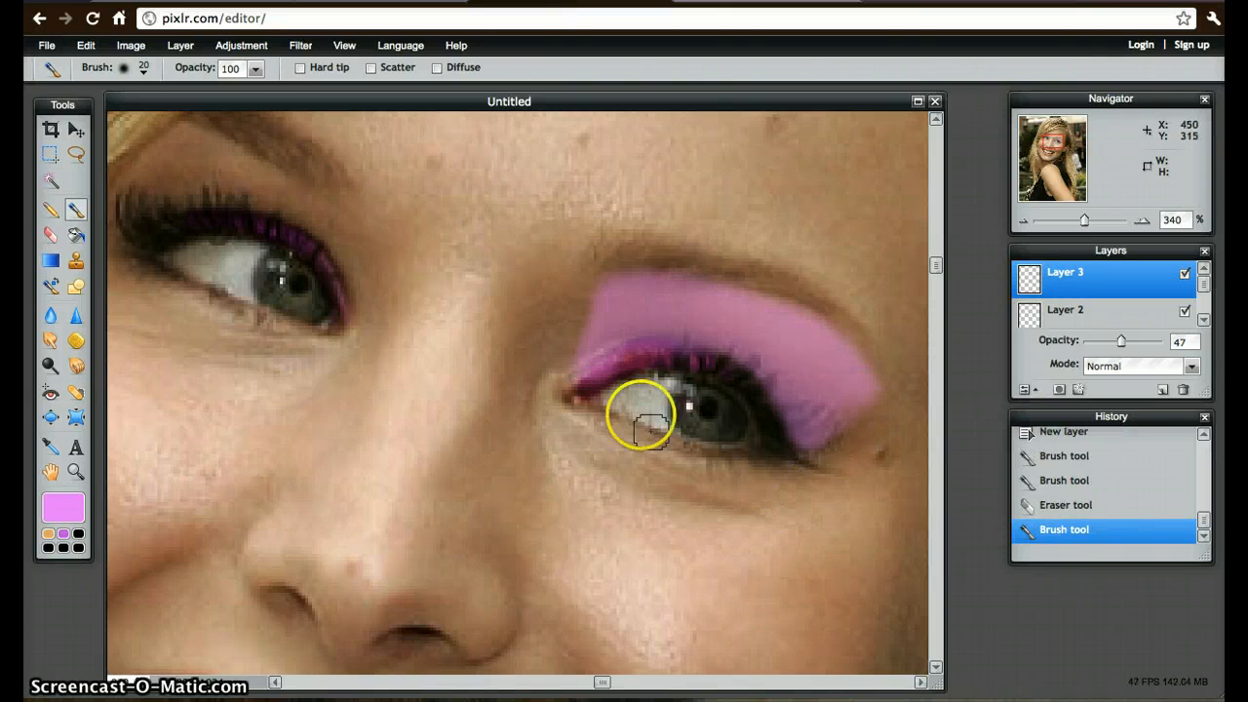
pyautogui.moveTo(614, 303); pyautogui.dragTo(607, 349)
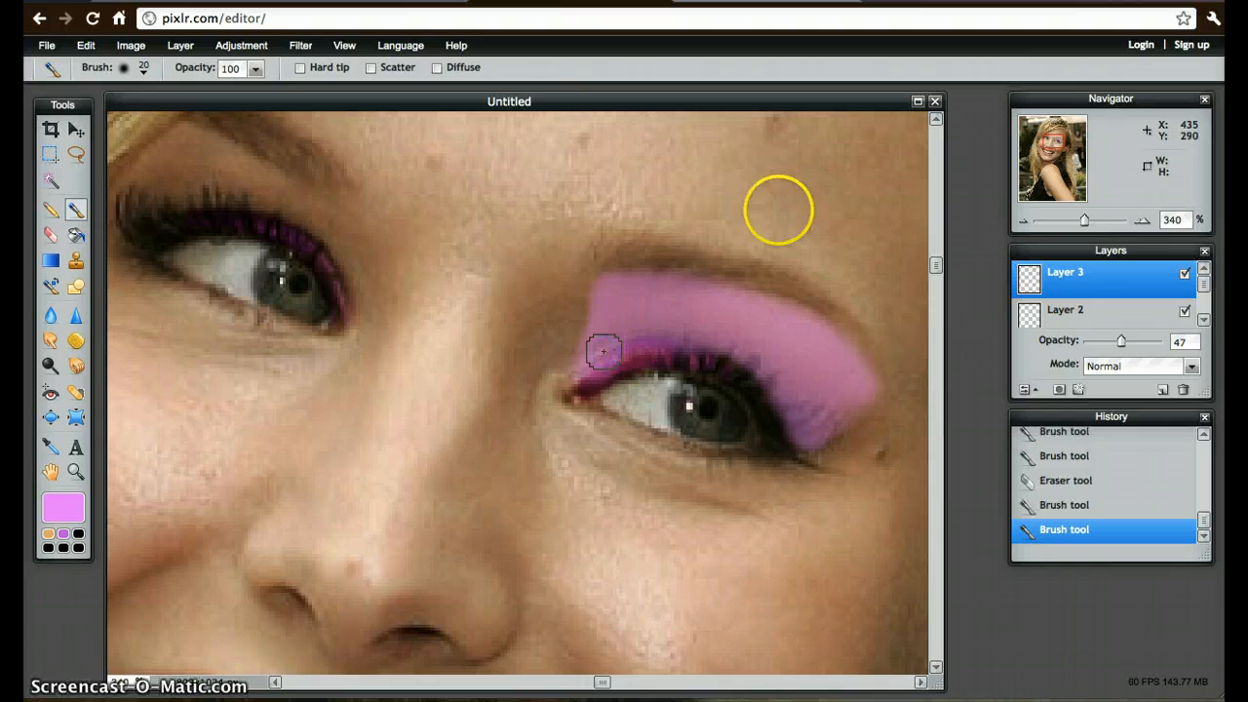
pyautogui.click(47, 235)
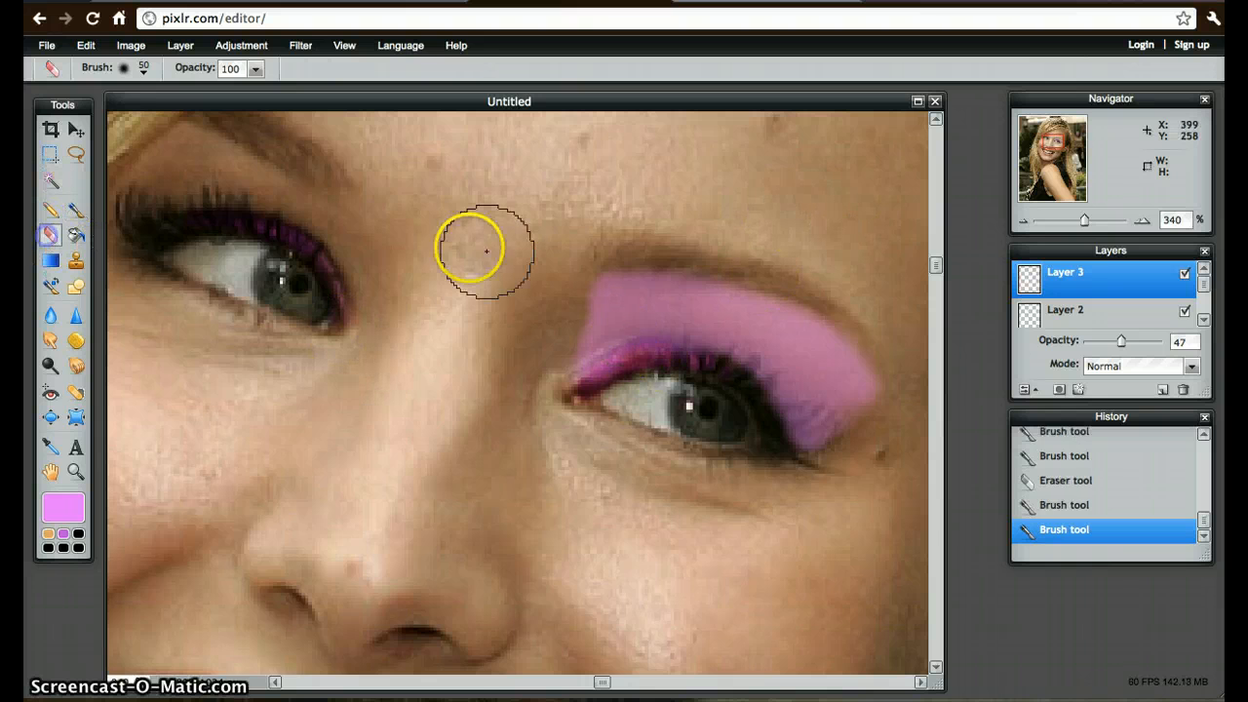
pyautogui.moveTo(531, 310); pyautogui.dragTo(523, 390)
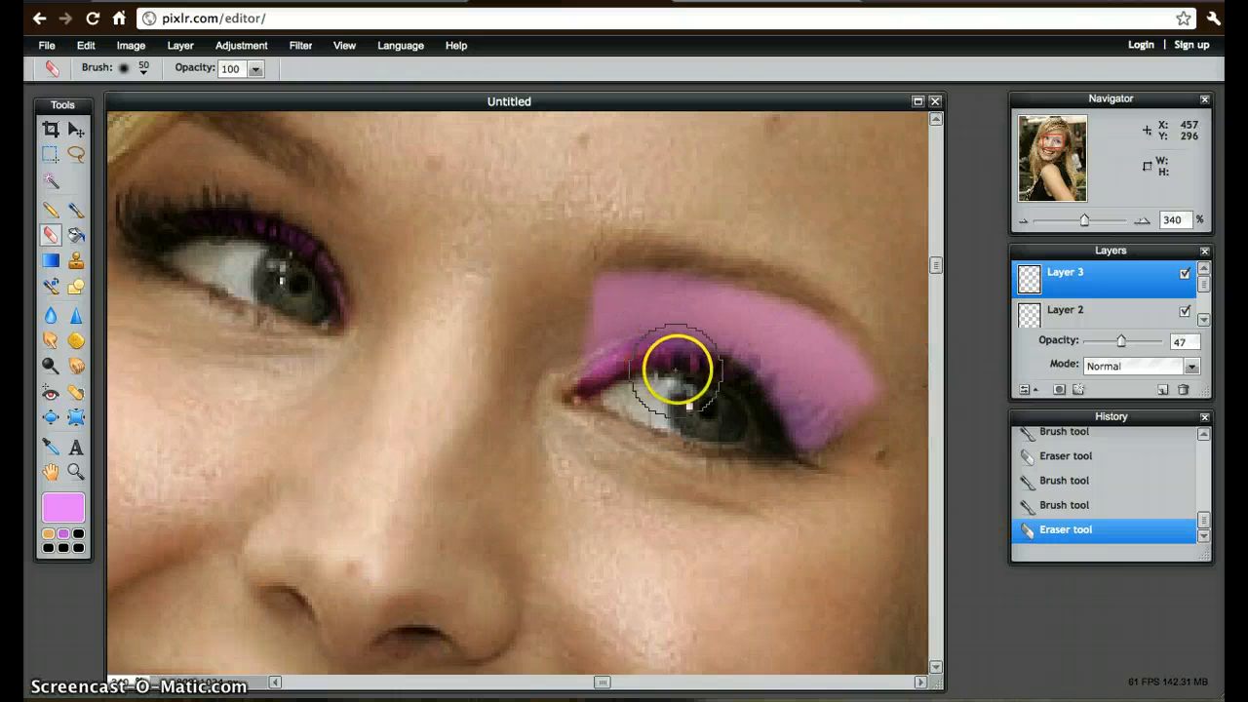
# Set Layer 3's blend mode to Overlay and apply Hue & Saturation with about -15 saturation and -51 lightness.
pyautogui.click(1191, 366)
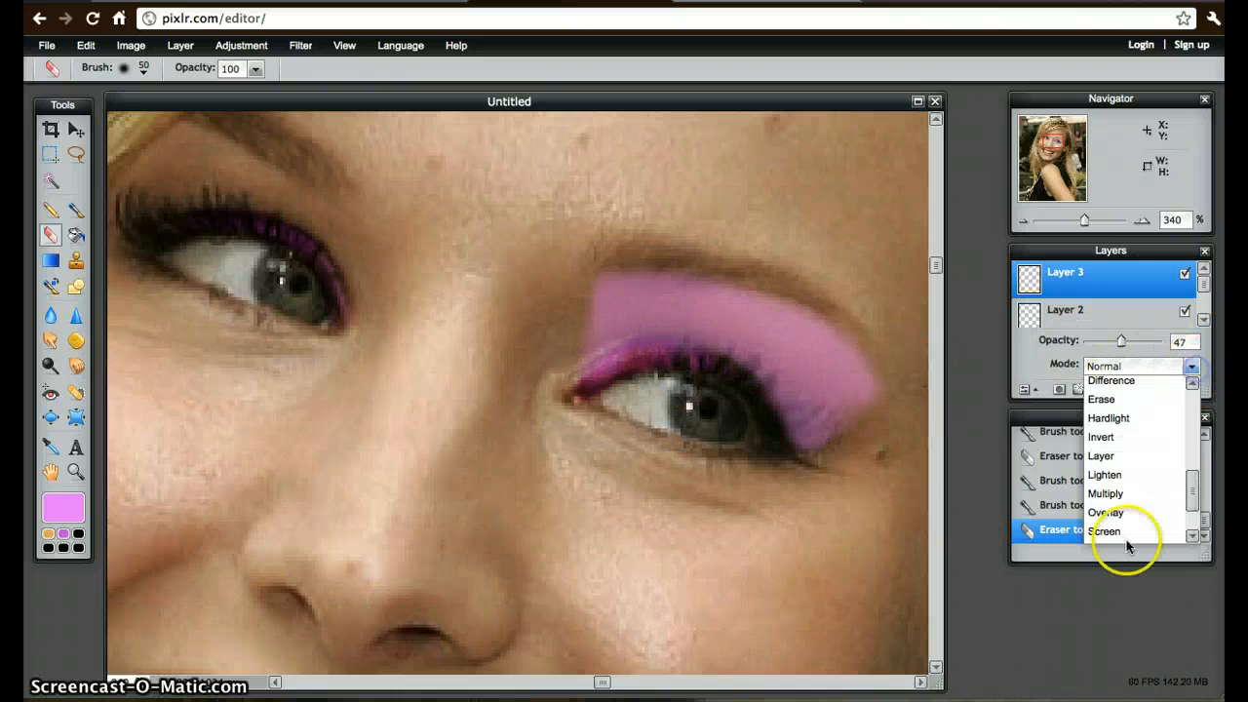
pyautogui.click(1139, 514)
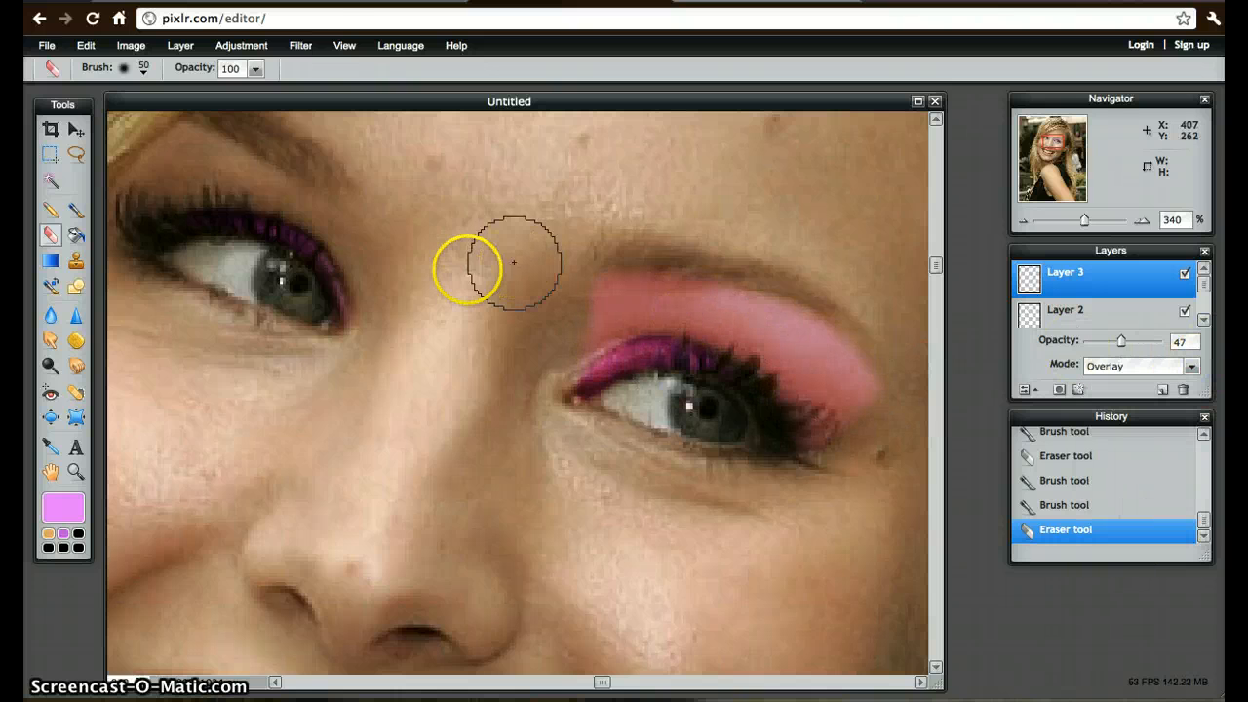
pyautogui.click(241, 45)
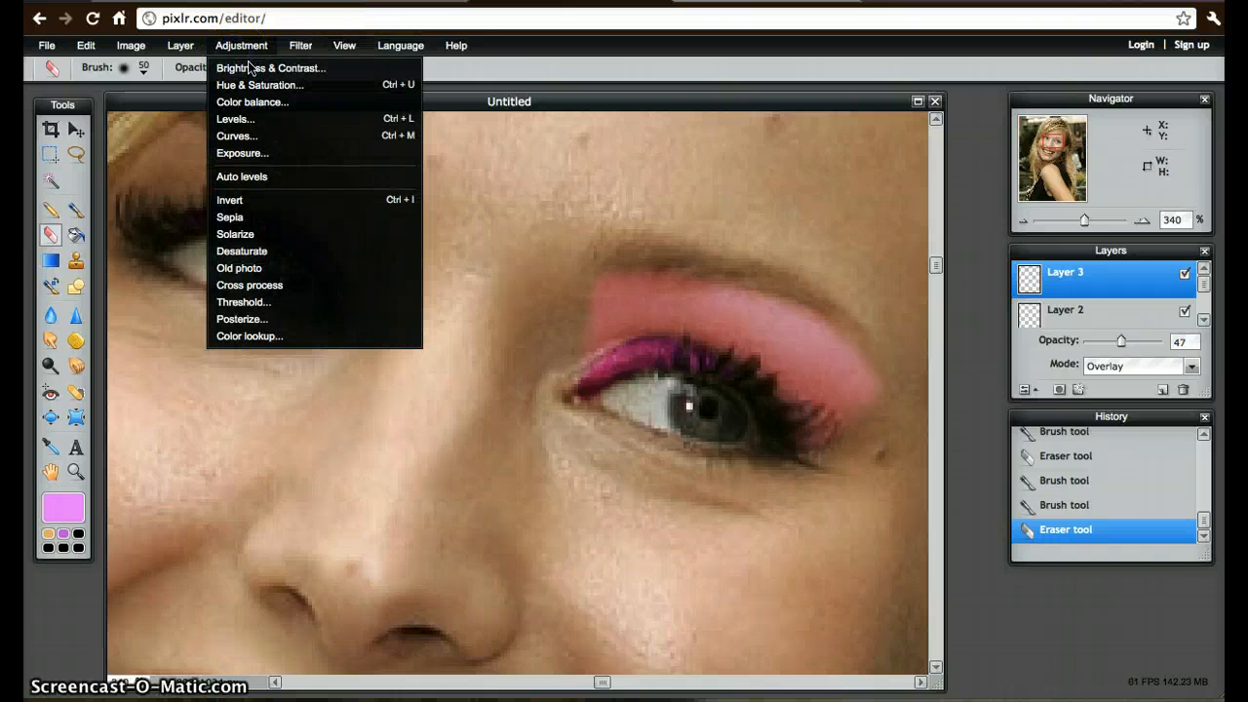
pyautogui.click(265, 85)
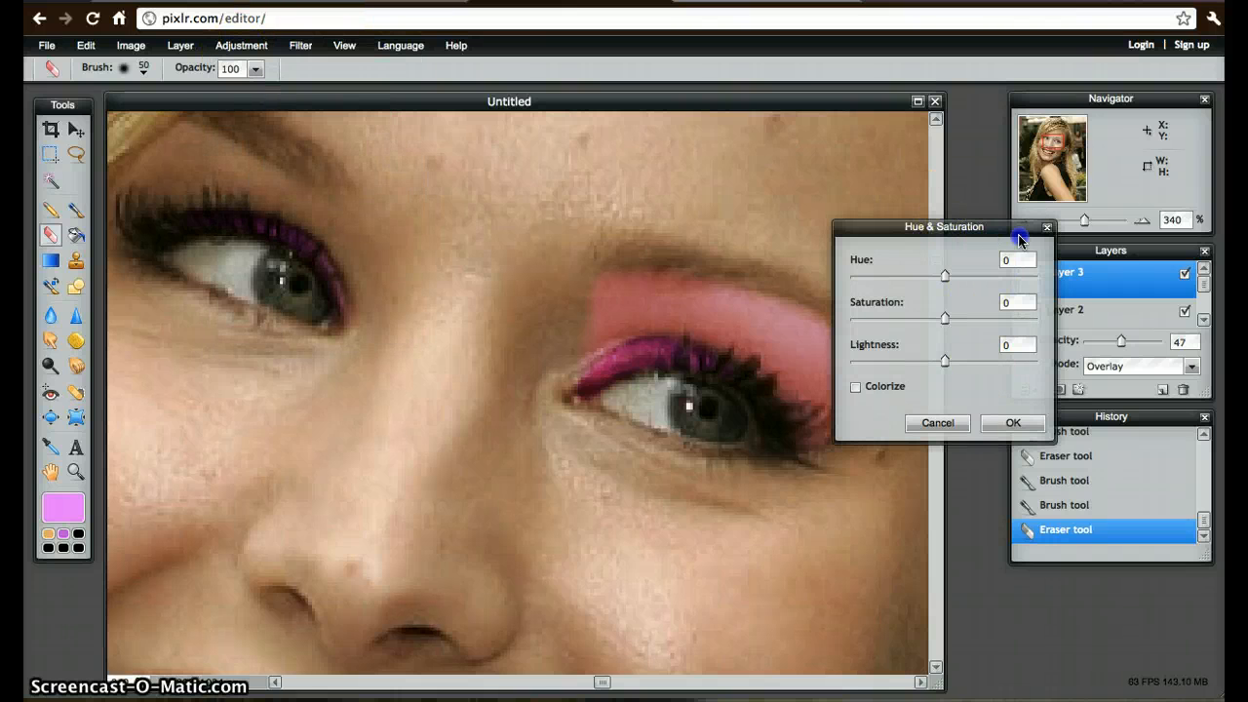
pyautogui.moveTo(1018, 234); pyautogui.dragTo(1095, 236)
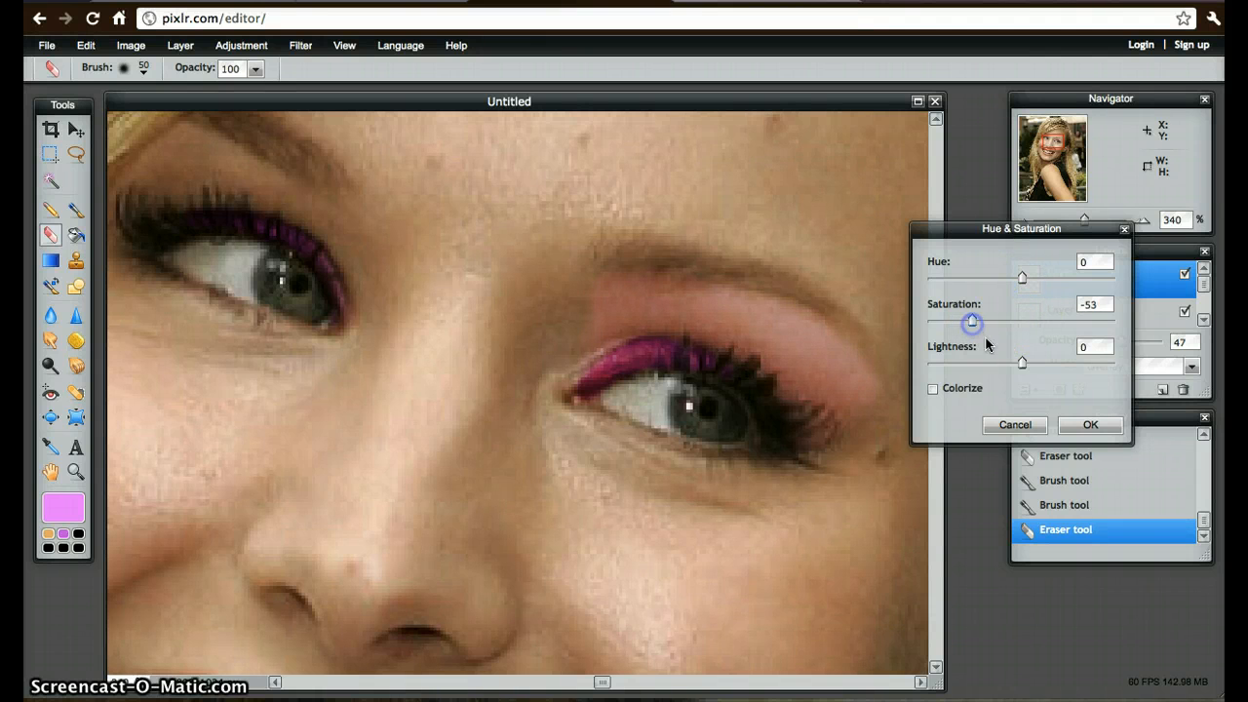
pyautogui.moveTo(1022, 362); pyautogui.dragTo(959, 364)
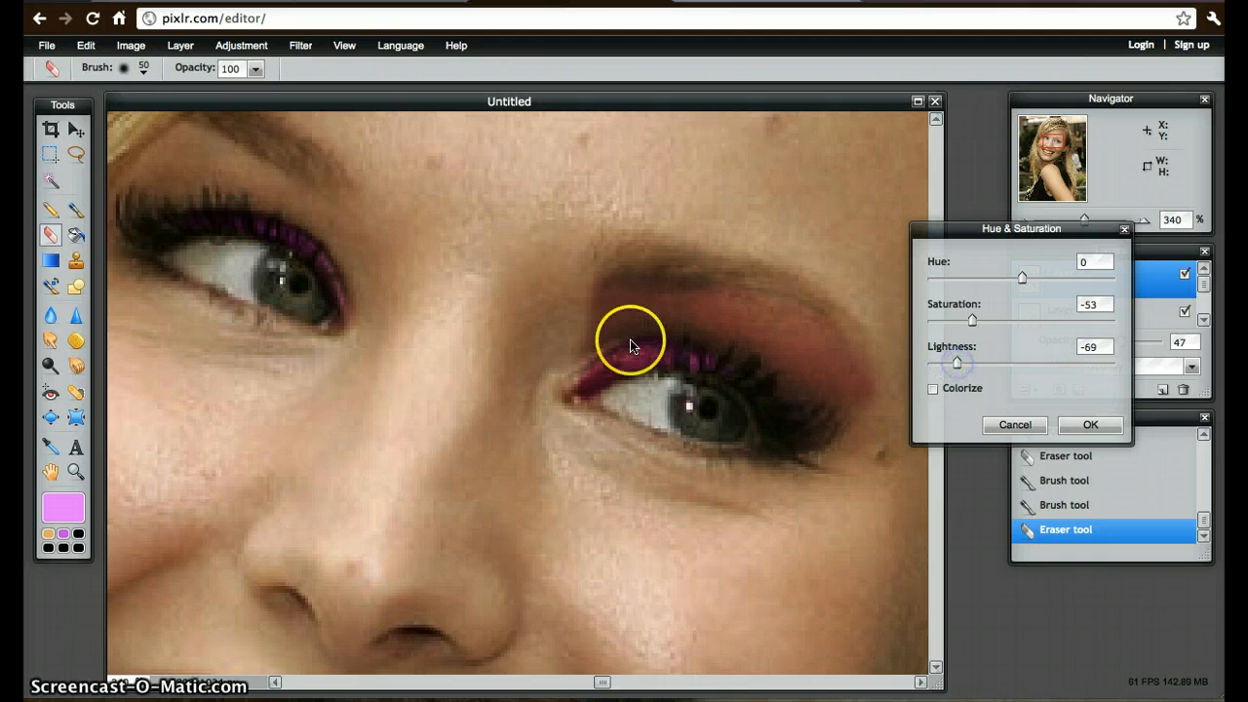
pyautogui.moveTo(971, 318); pyautogui.dragTo(996, 325)
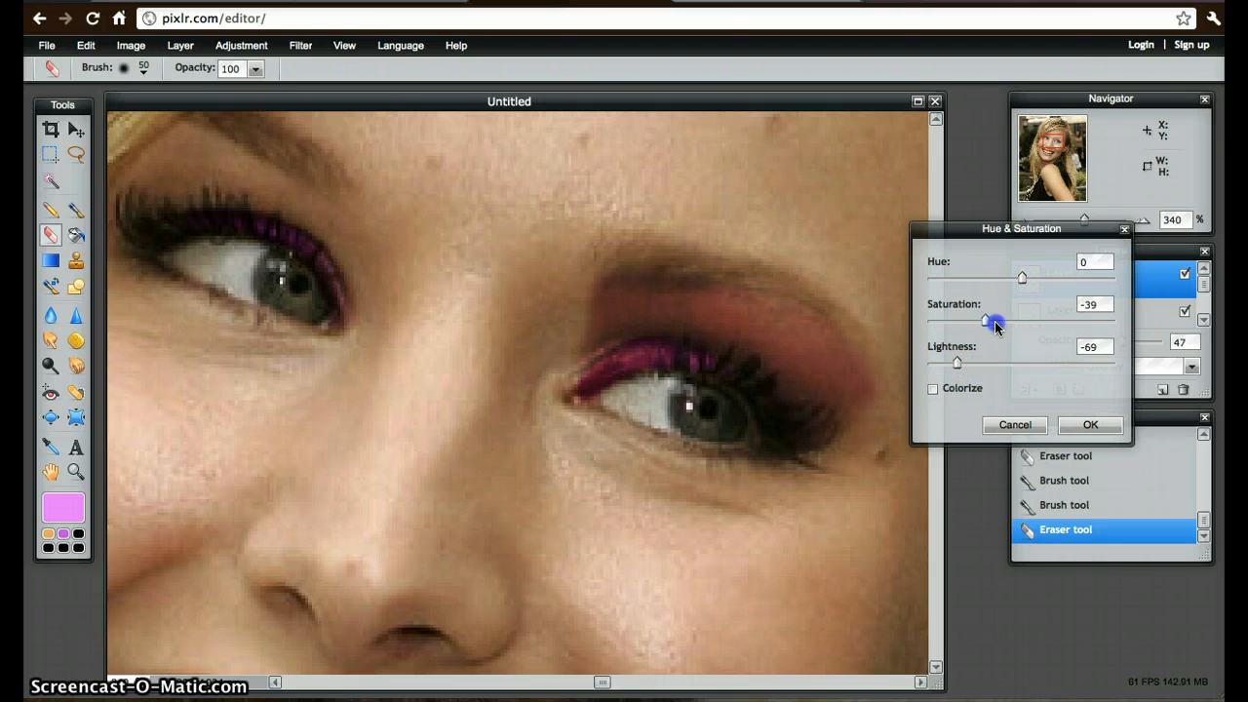
pyautogui.click(960, 363)
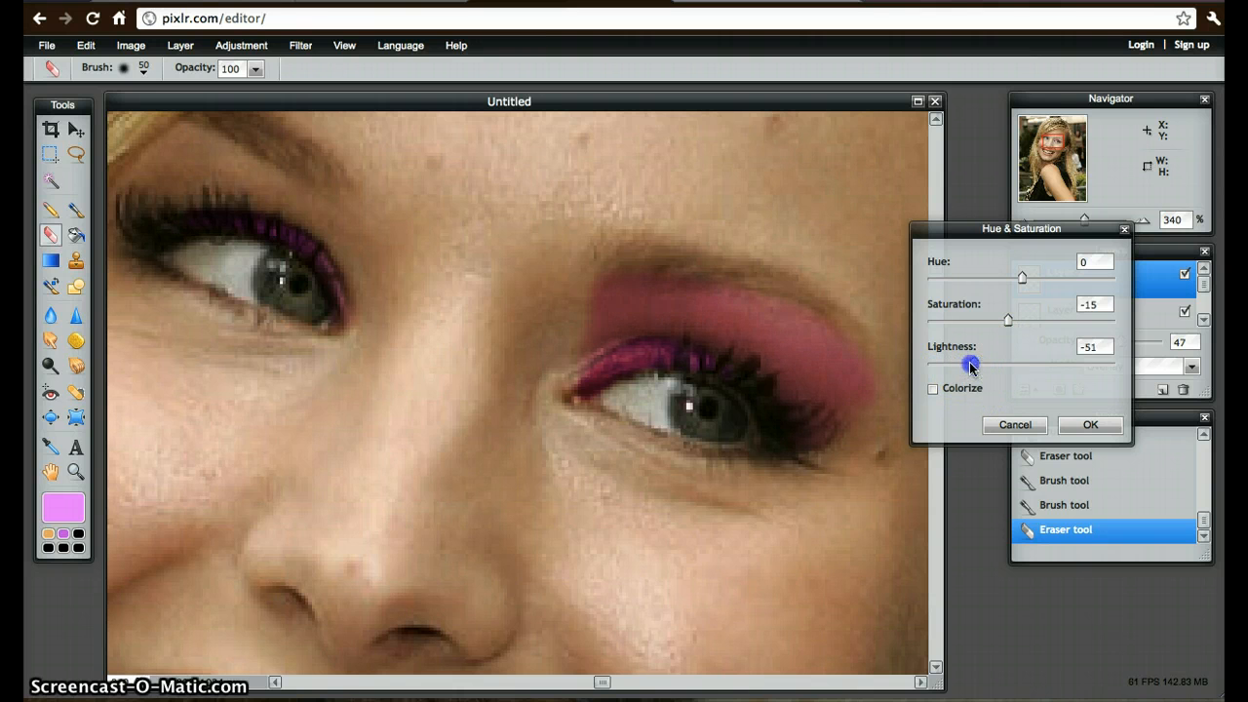
pyautogui.click(1088, 424)
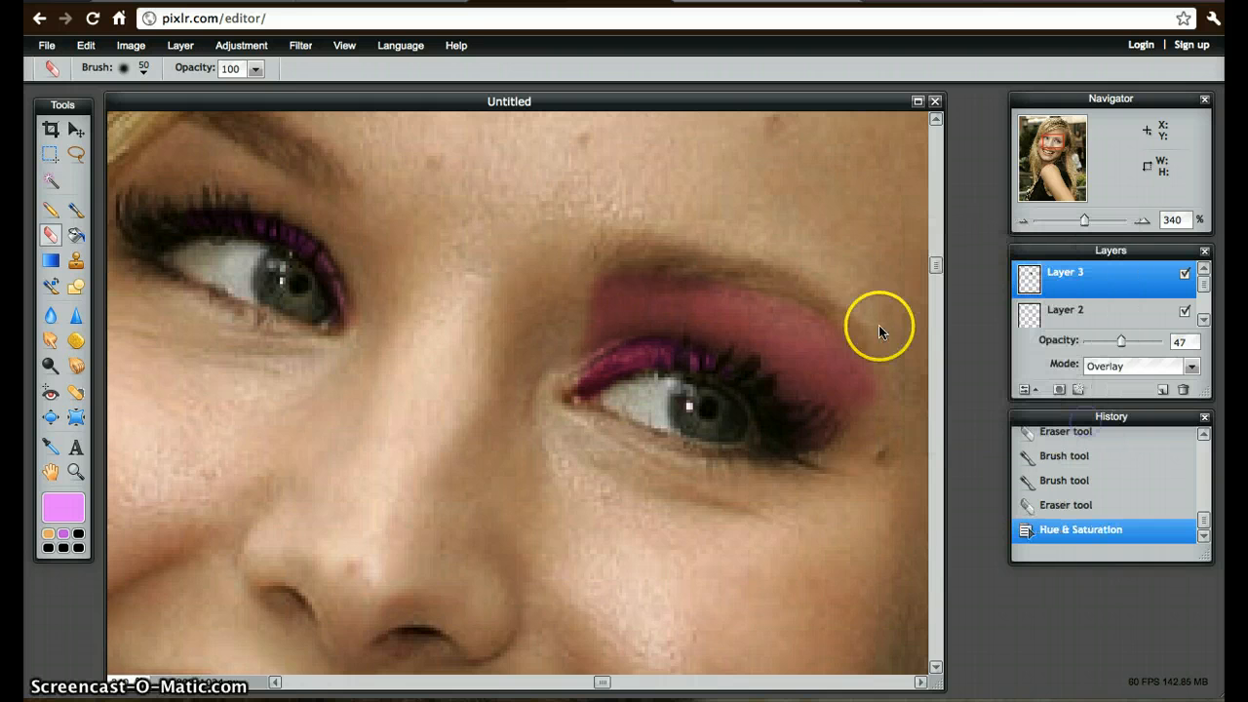
pyautogui.moveTo(1081, 219); pyautogui.dragTo(1053, 220)
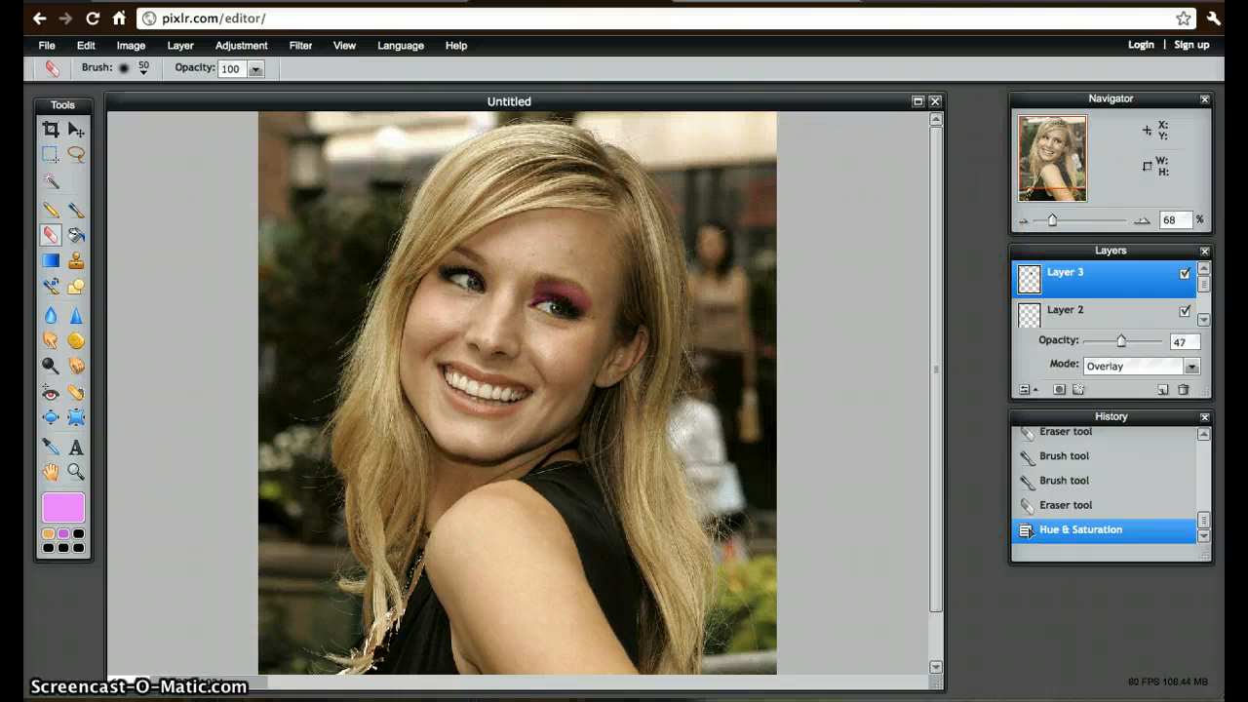
# Switch to the Google Images page and search for "fashion models".
pyautogui.click(759, 3)
pyautogui.moveTo(479, 105); pyautogui.dragTo(355, 62)
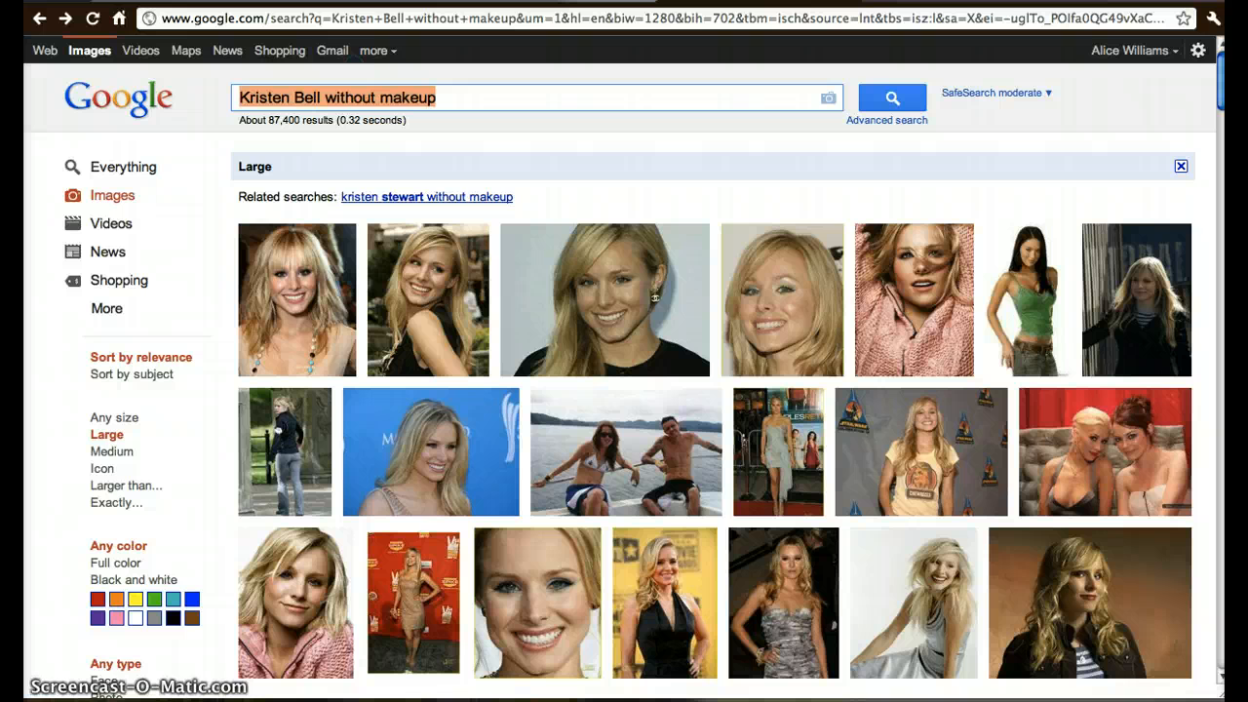
pyautogui.write('fash')
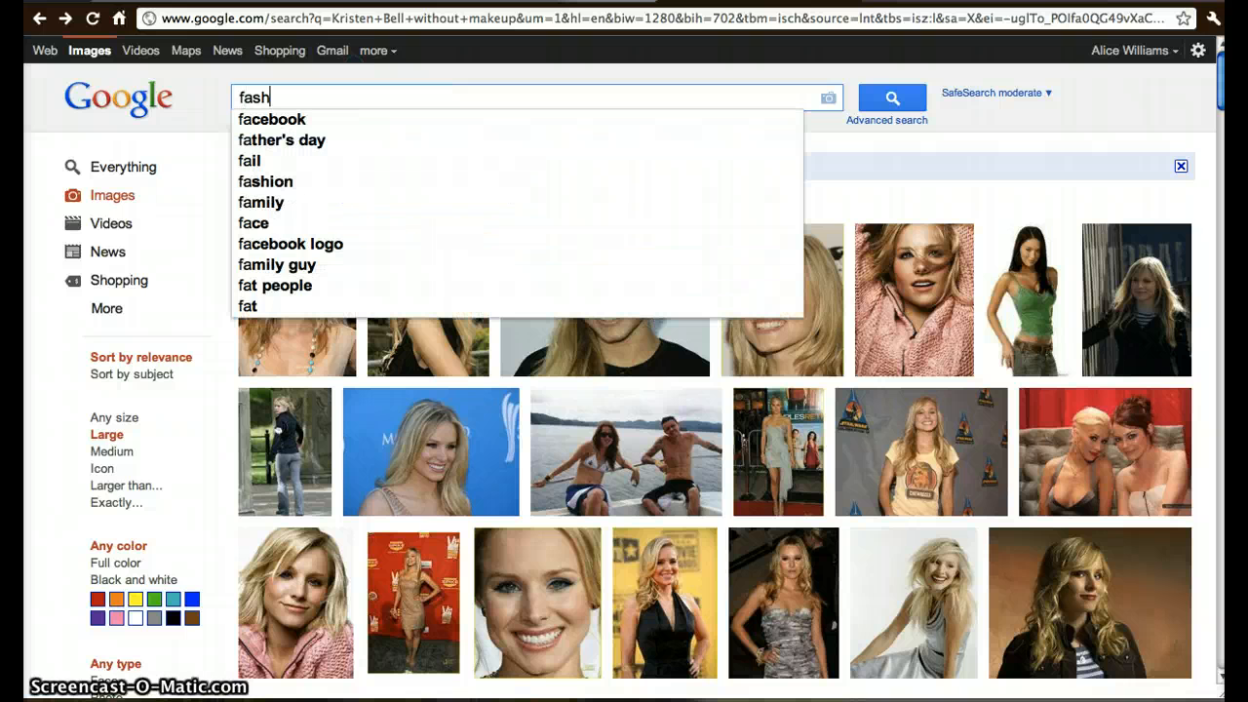
pyautogui.write('ion models')
pyautogui.press('Return')
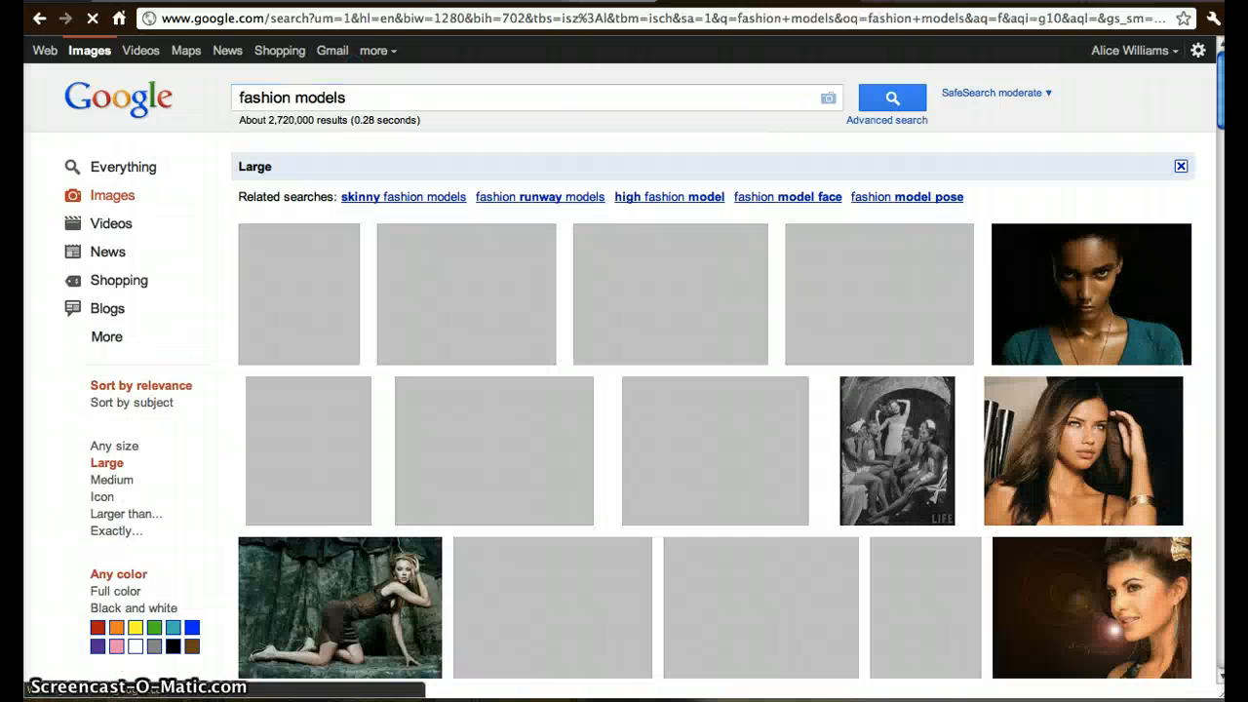
# Refine the image search to "fashion models without makeup".
pyautogui.click(371, 99)
pyautogui.write('without makeup')
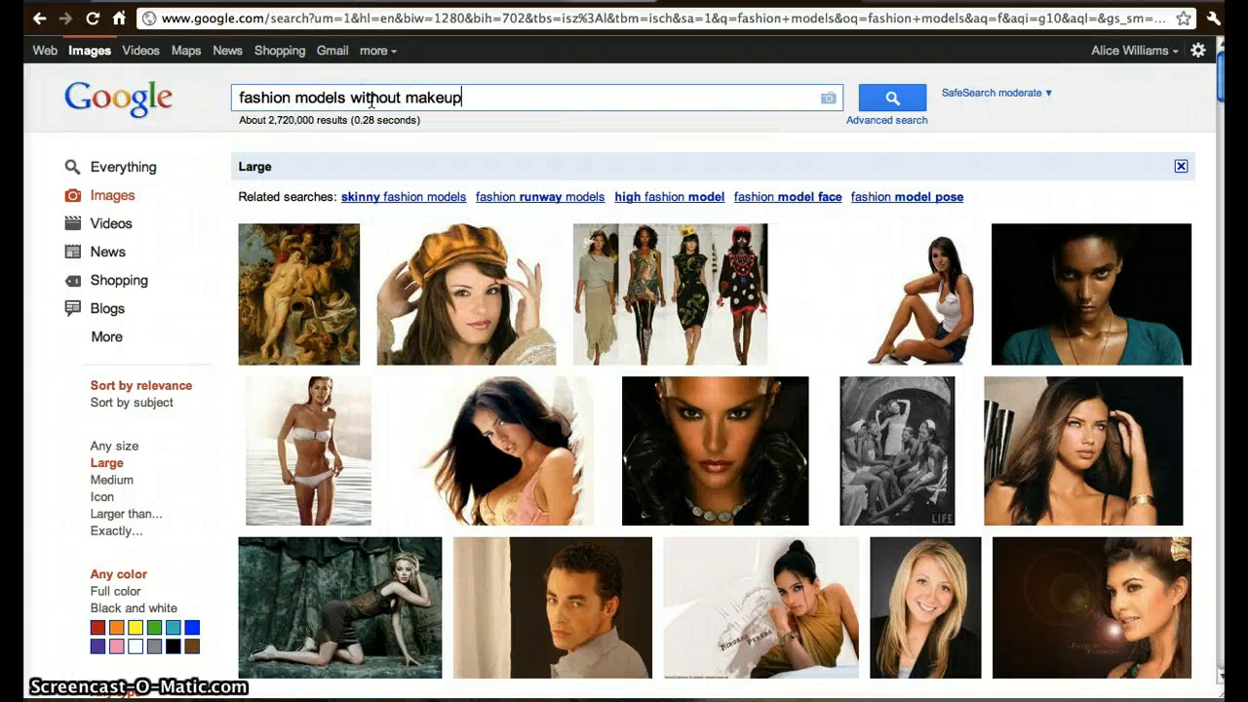
pyautogui.press('Return')
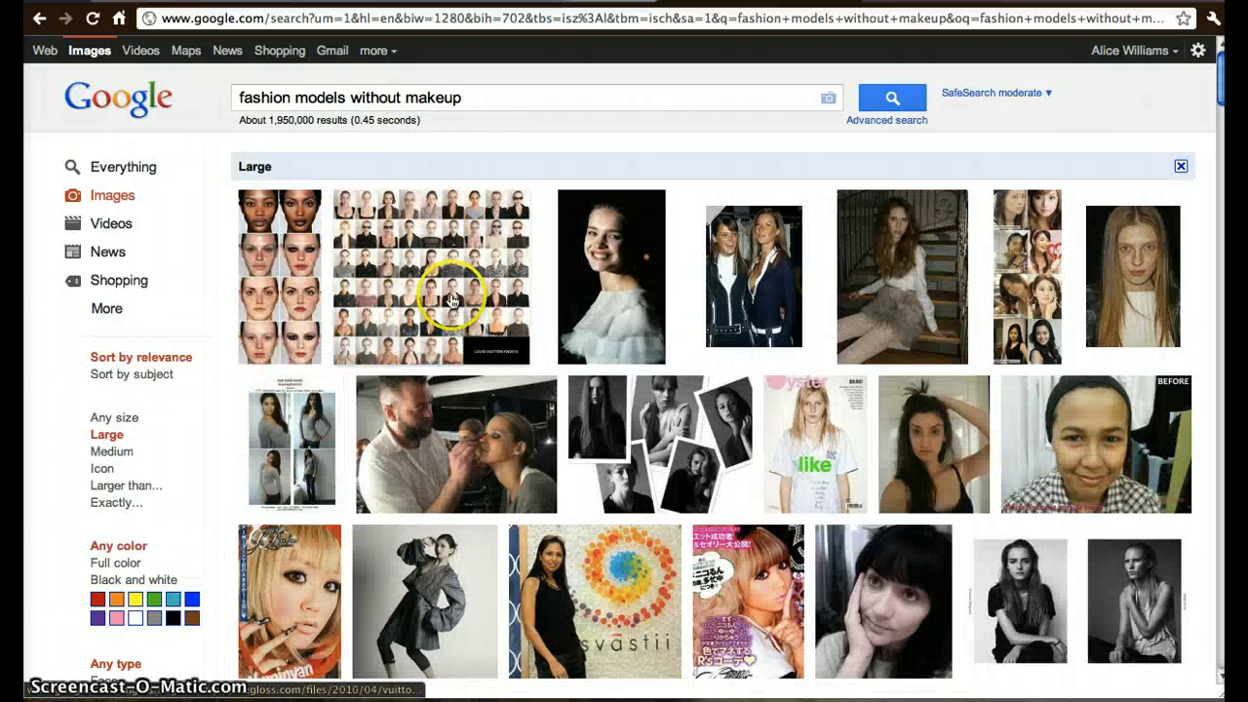
# Open the close-up portrait 20100917_45.jpg from the second page of image results and copy its image URL.
pyautogui.moveTo(419, 323)
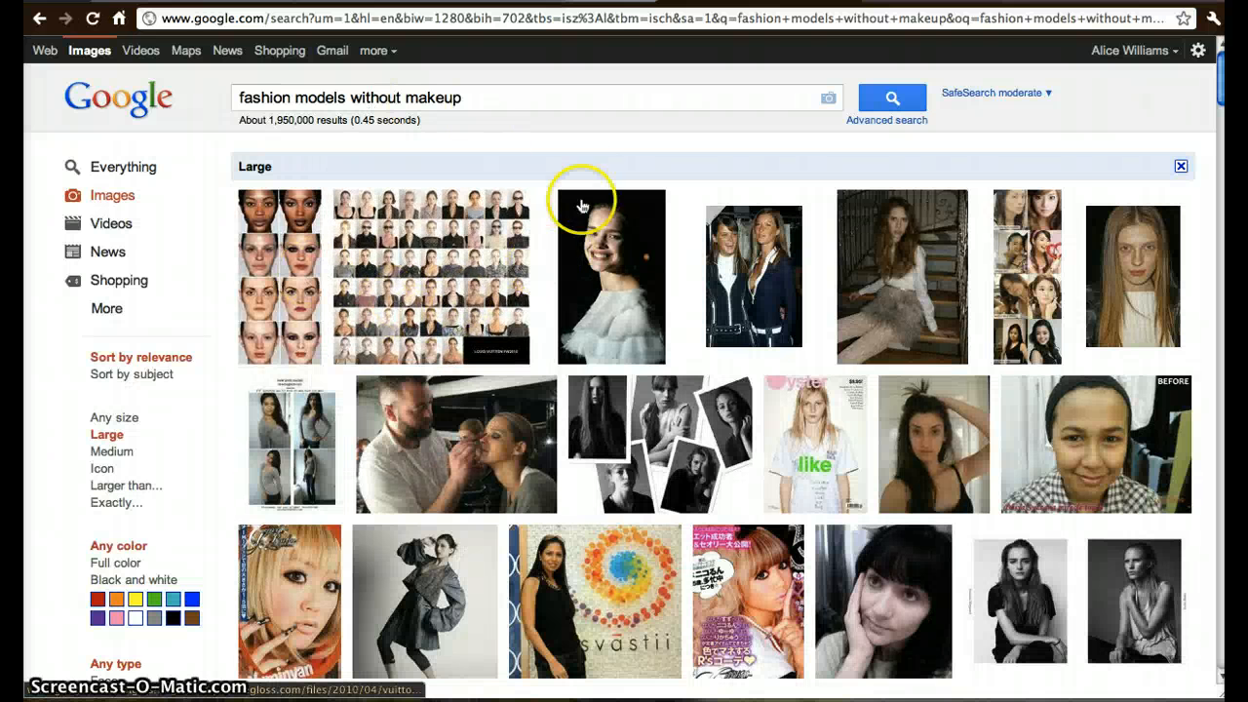
pyautogui.scroll(-4, 590, 281)
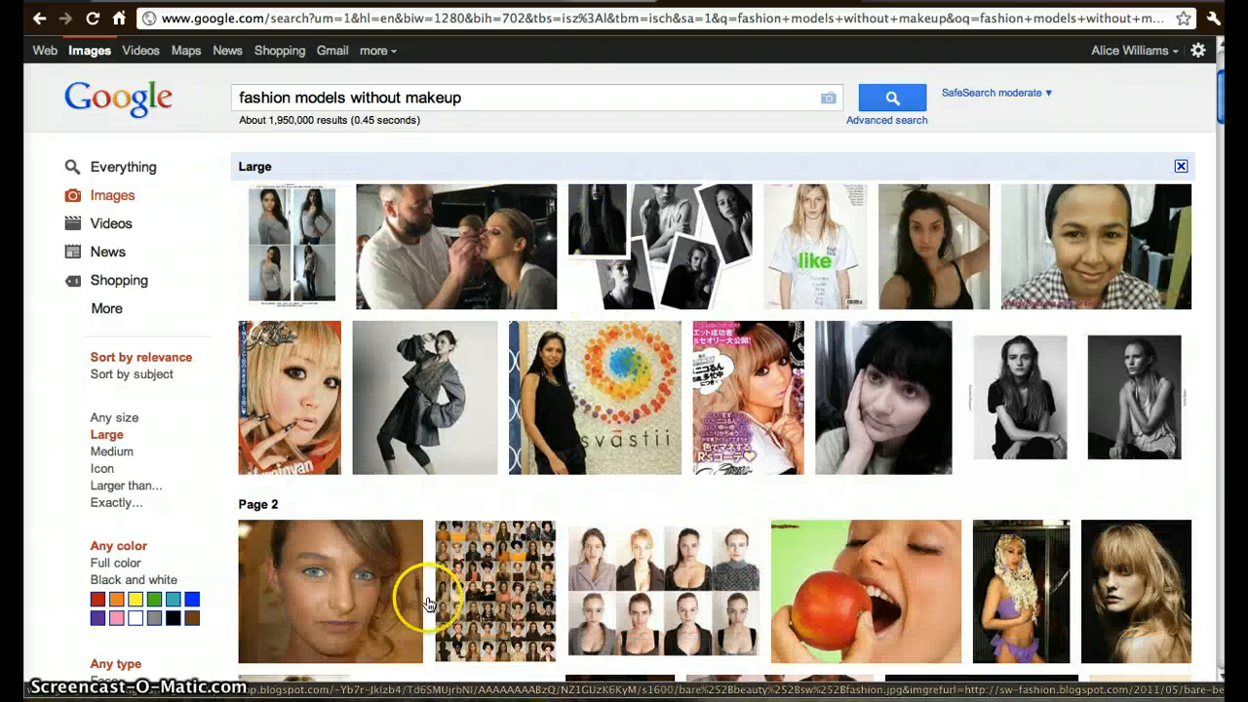
pyautogui.moveTo(340, 571)
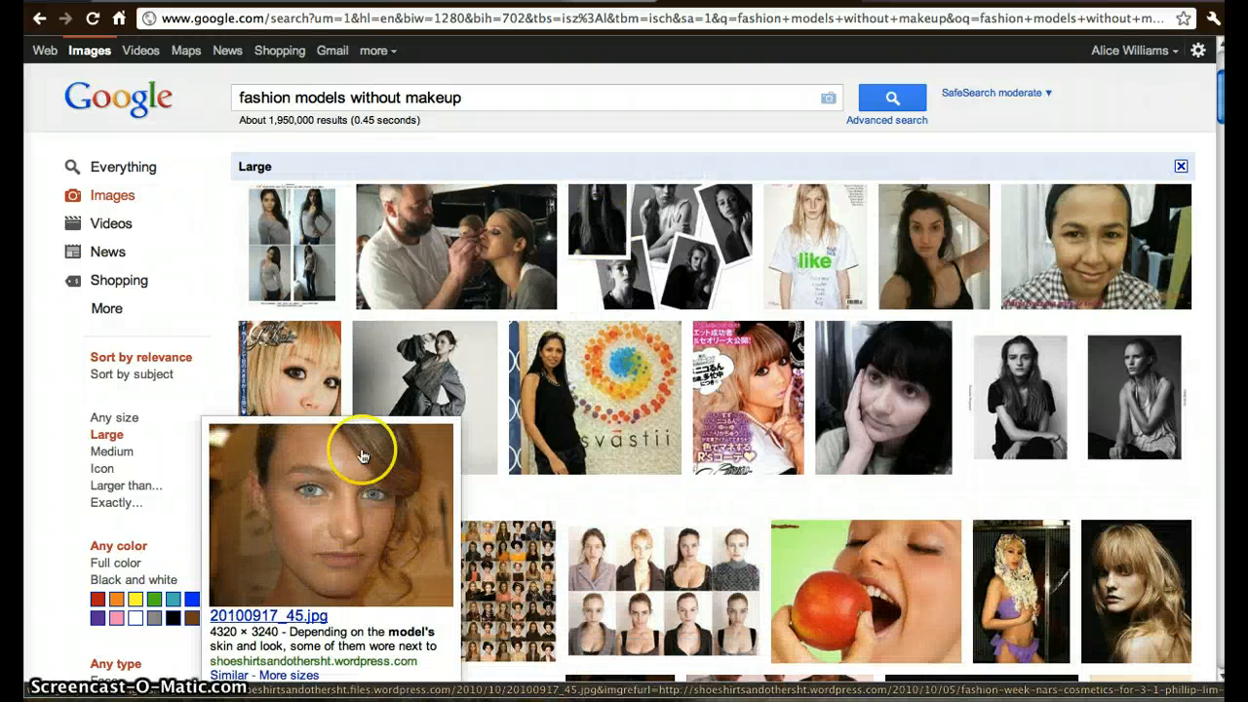
pyautogui.click(315, 527)
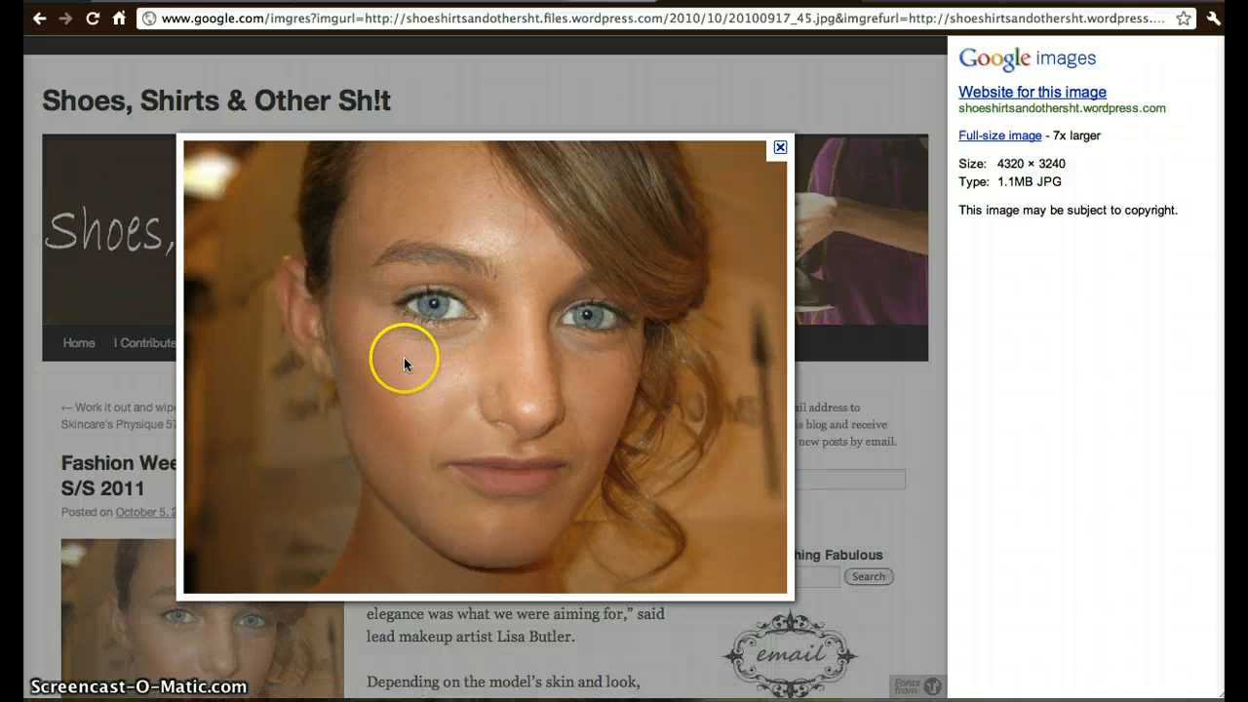
pyautogui.rightClick(521, 392)
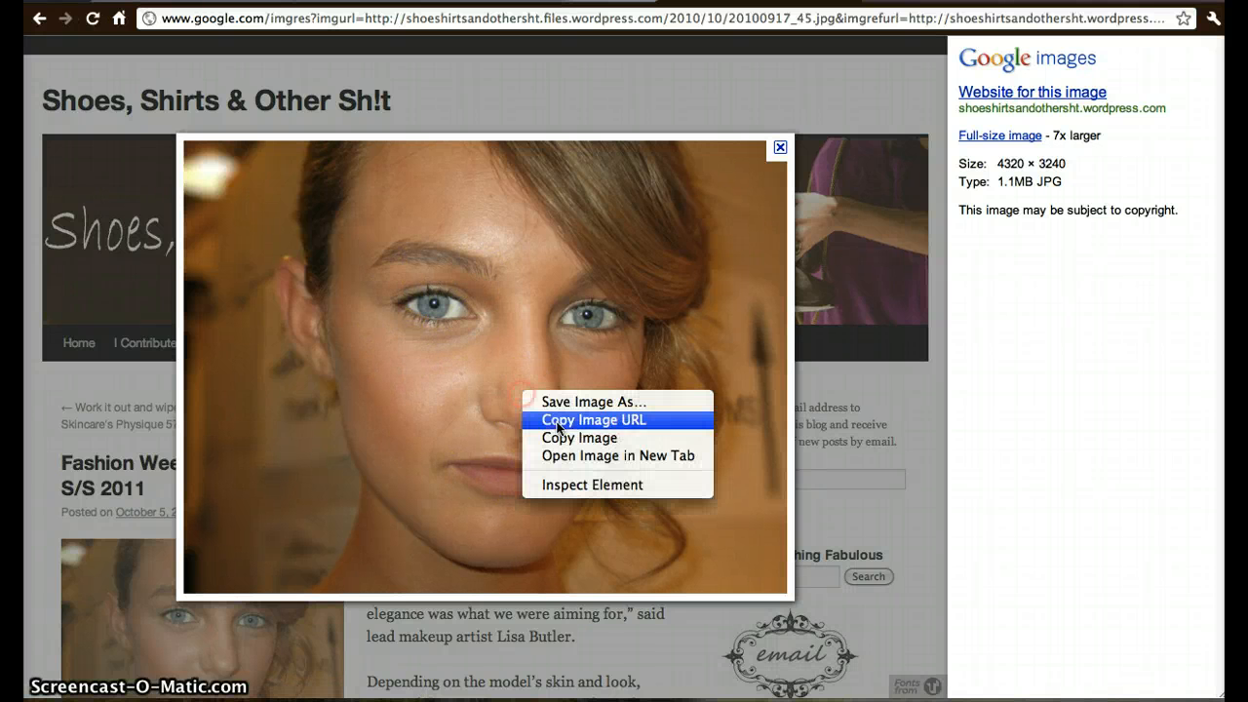
pyautogui.click(551, 421)
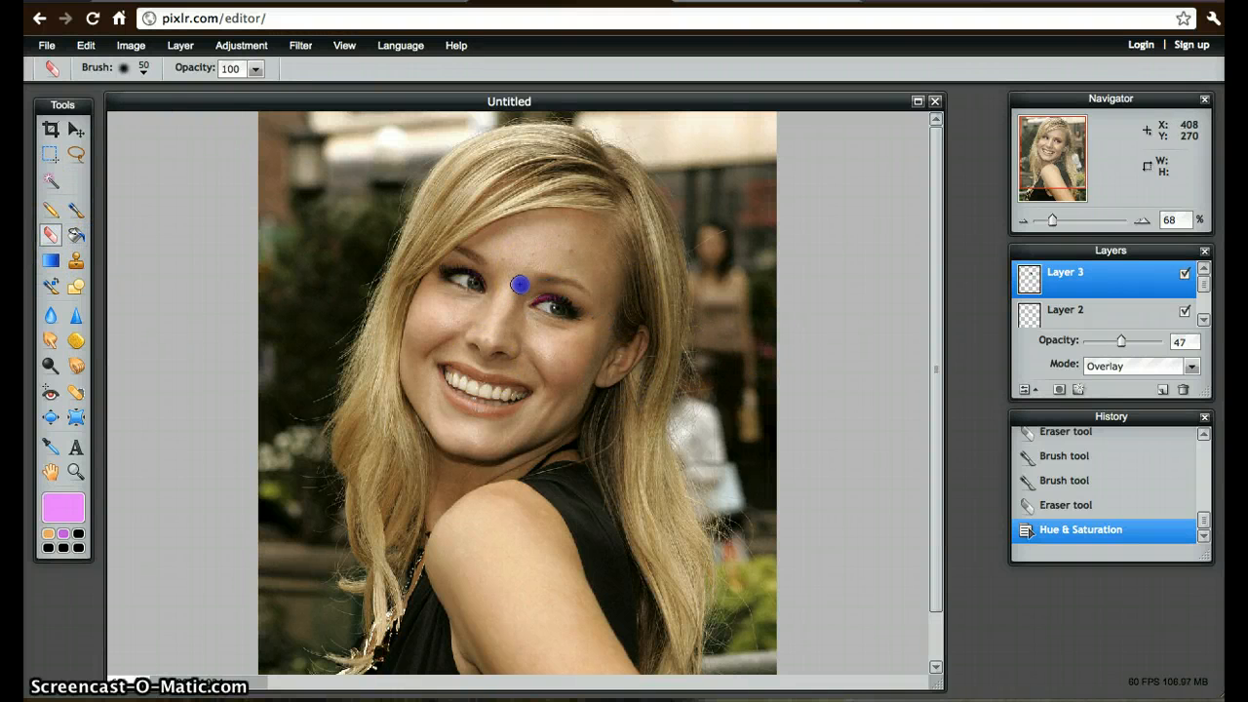
# Erase the excess eyeshadow on Layer 3 around the woman's eye and brow.
pyautogui.click(568, 291)
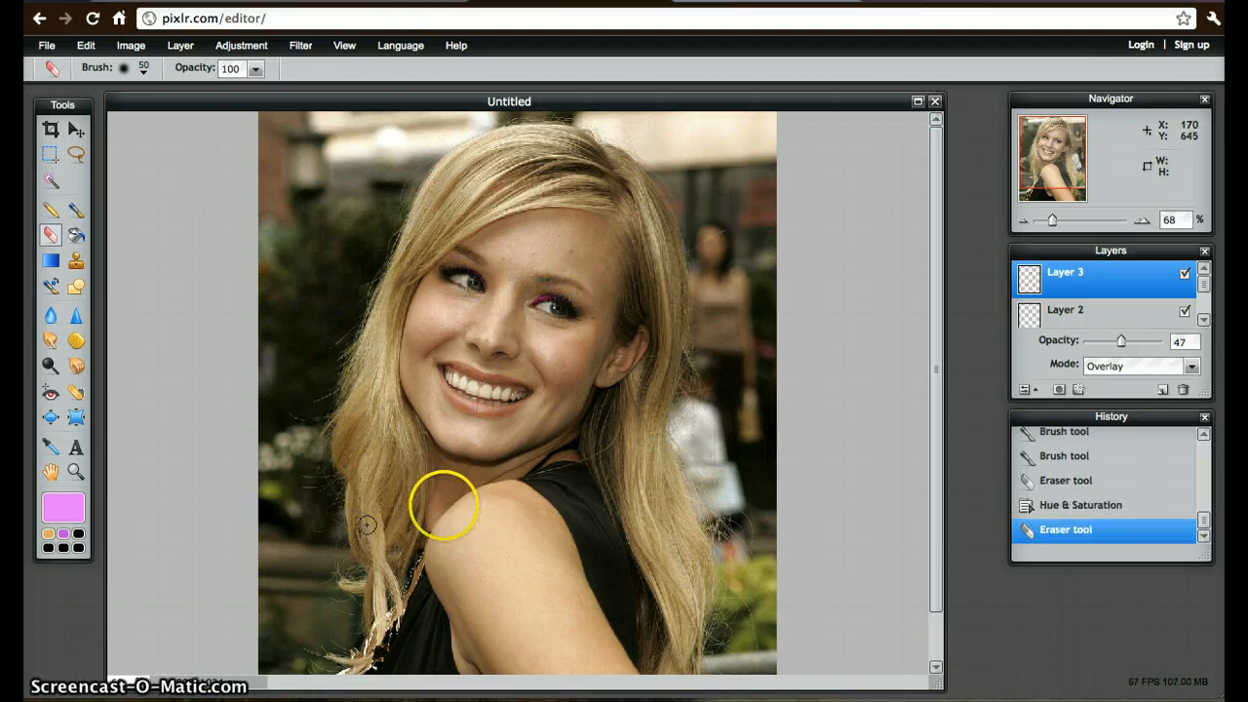
pyautogui.click(569, 296)
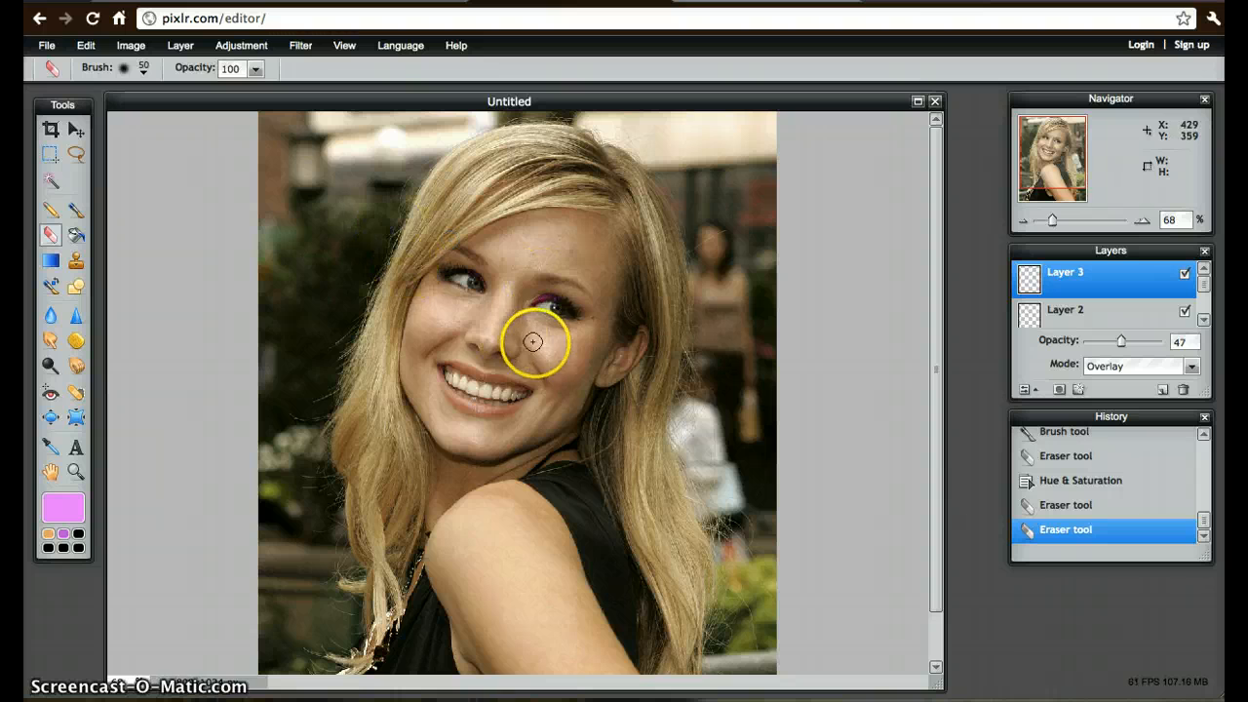
# Bring the woman's mouth into close view and choose a bright orange-red paint colour for the Brush tool.
pyautogui.scroll(5, 516, 410)
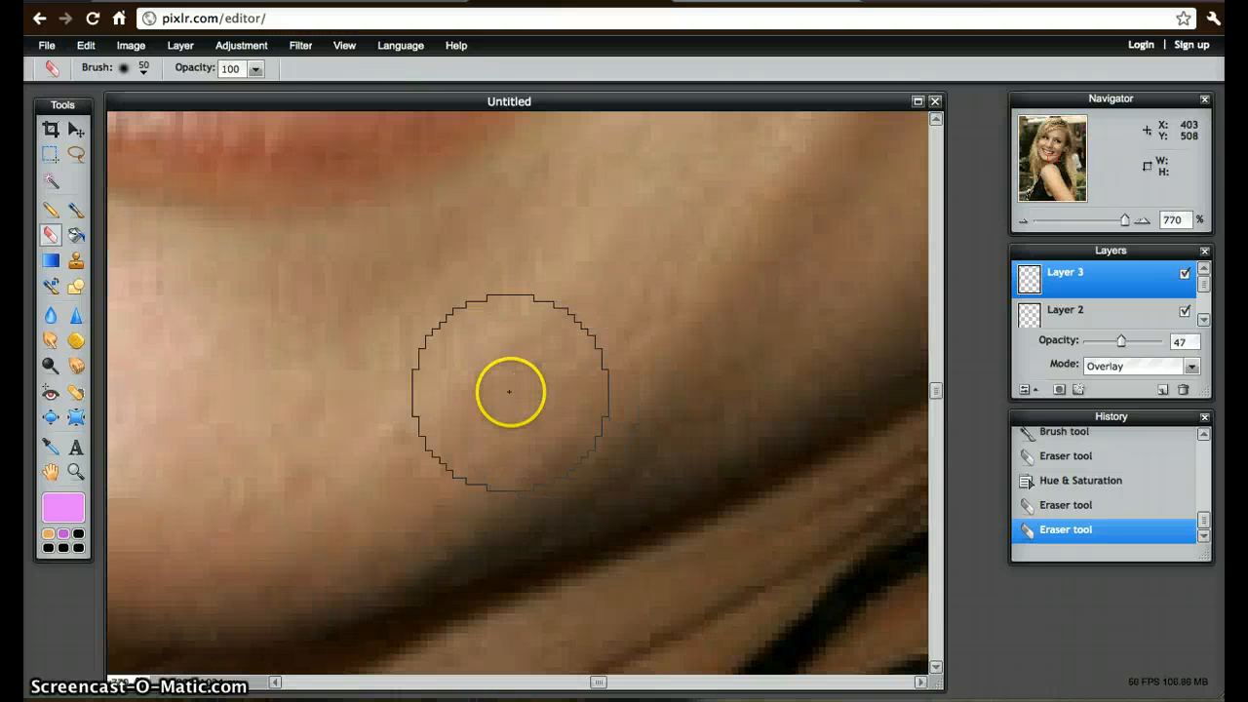
pyautogui.scroll(-6, 509, 392)
pyautogui.scroll(4, 509, 392)
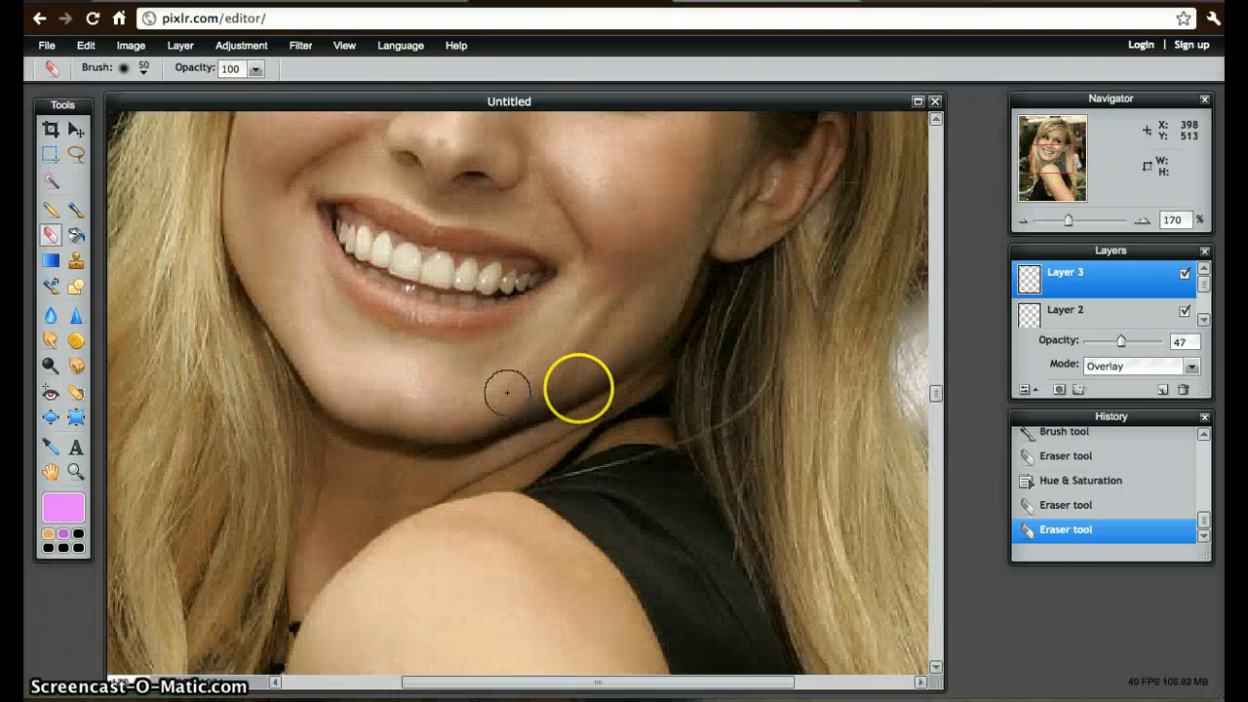
pyautogui.moveTo(1052, 163); pyautogui.dragTo(1048, 162)
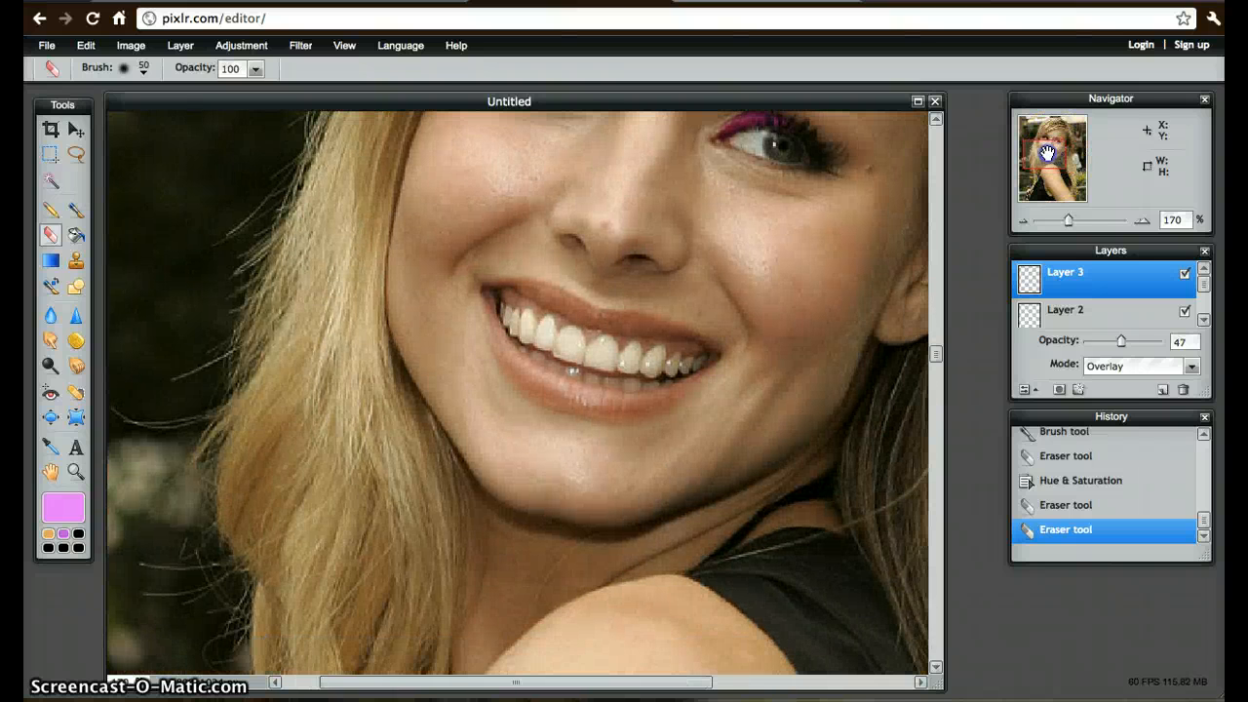
pyautogui.moveTo(1067, 220); pyautogui.dragTo(1092, 220)
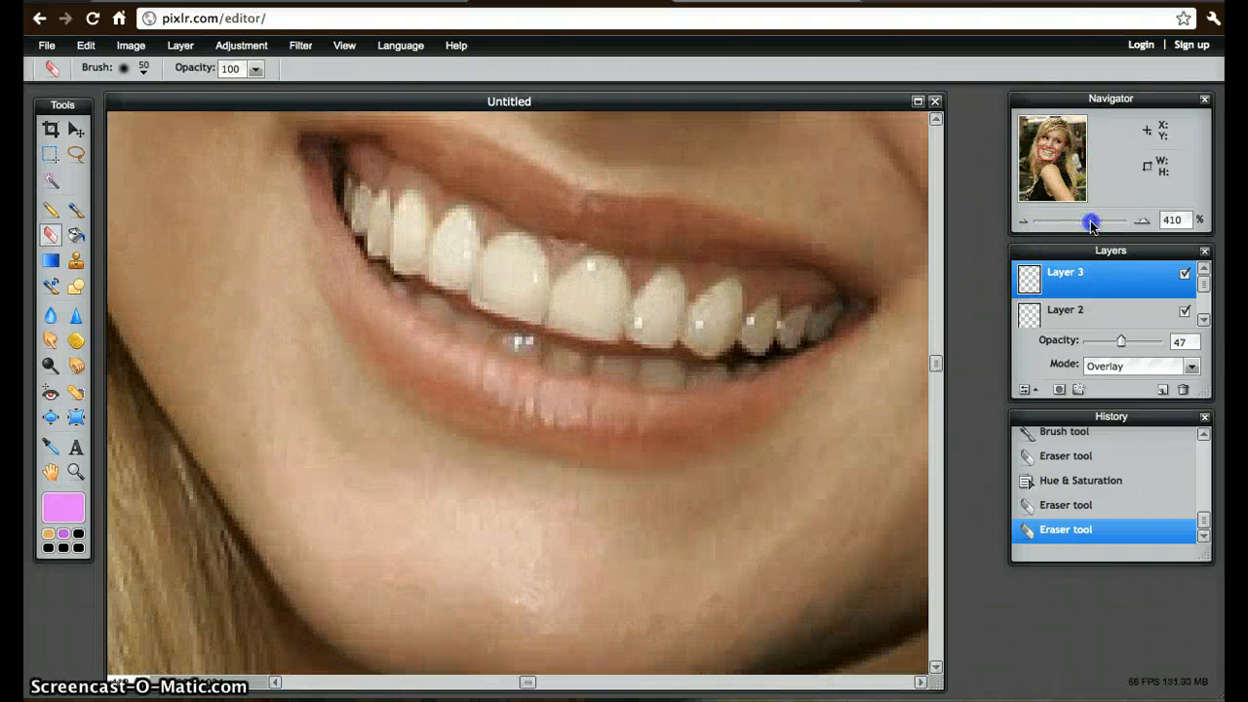
pyautogui.moveTo(1046, 156); pyautogui.dragTo(1048, 153)
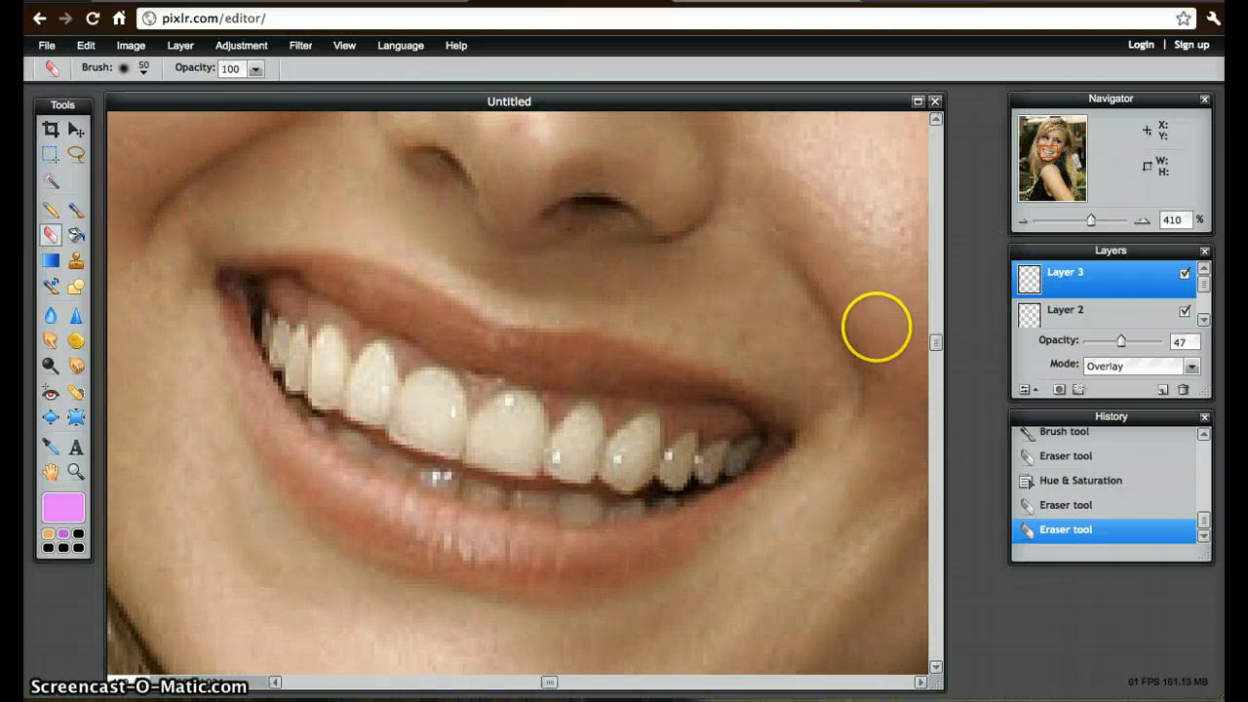
pyautogui.click(76, 210)
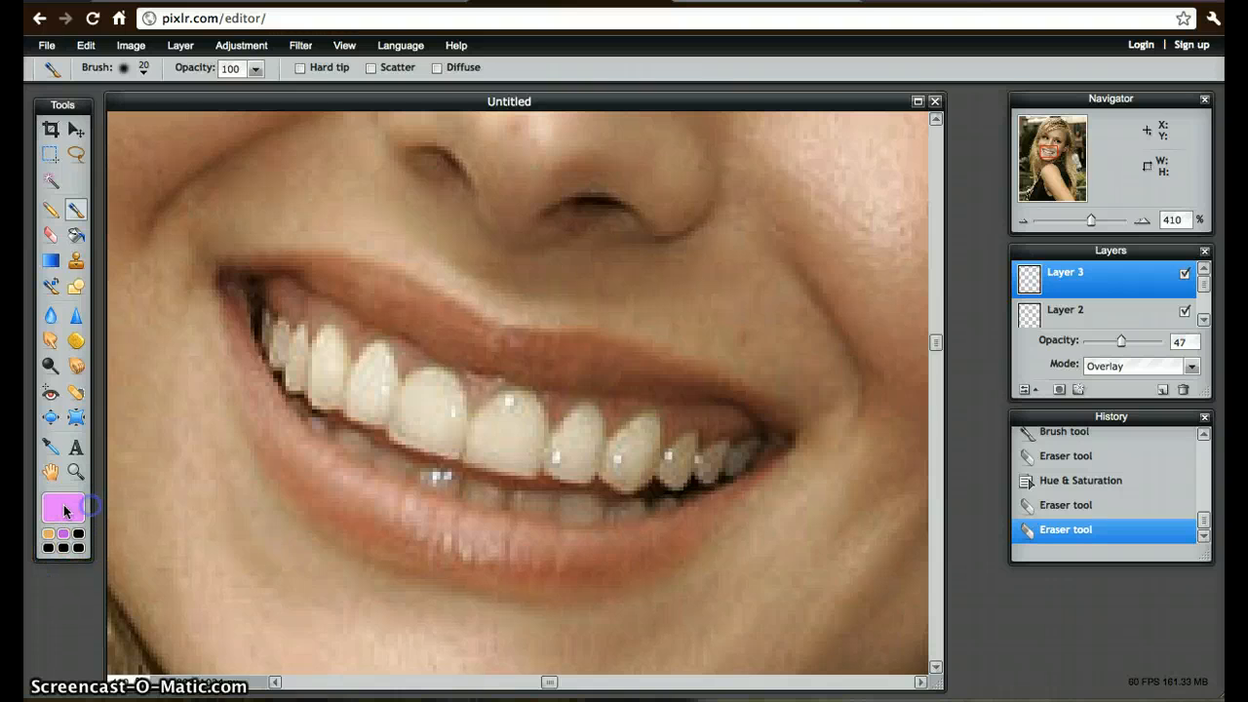
pyautogui.click(73, 518)
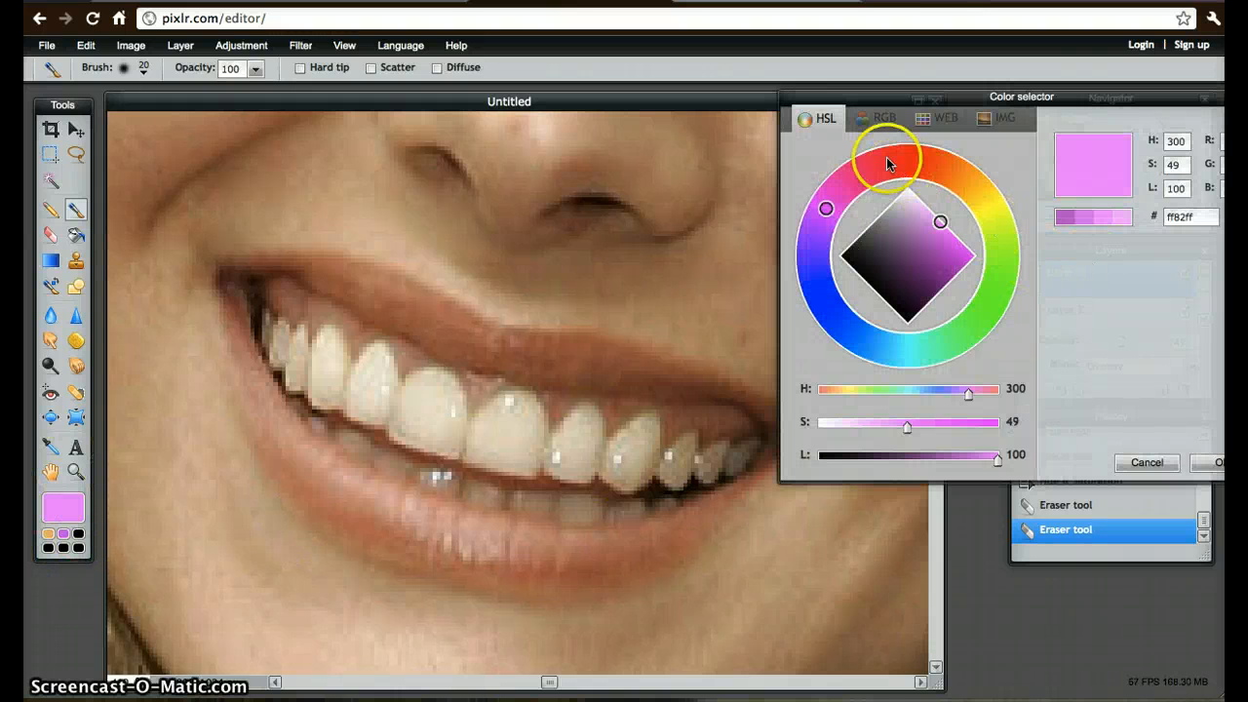
pyautogui.moveTo(886, 157)
pyautogui.mouseDown()
pyautogui.moveTo(944, 168)
pyautogui.moveTo(928, 164)
pyautogui.mouseUp()
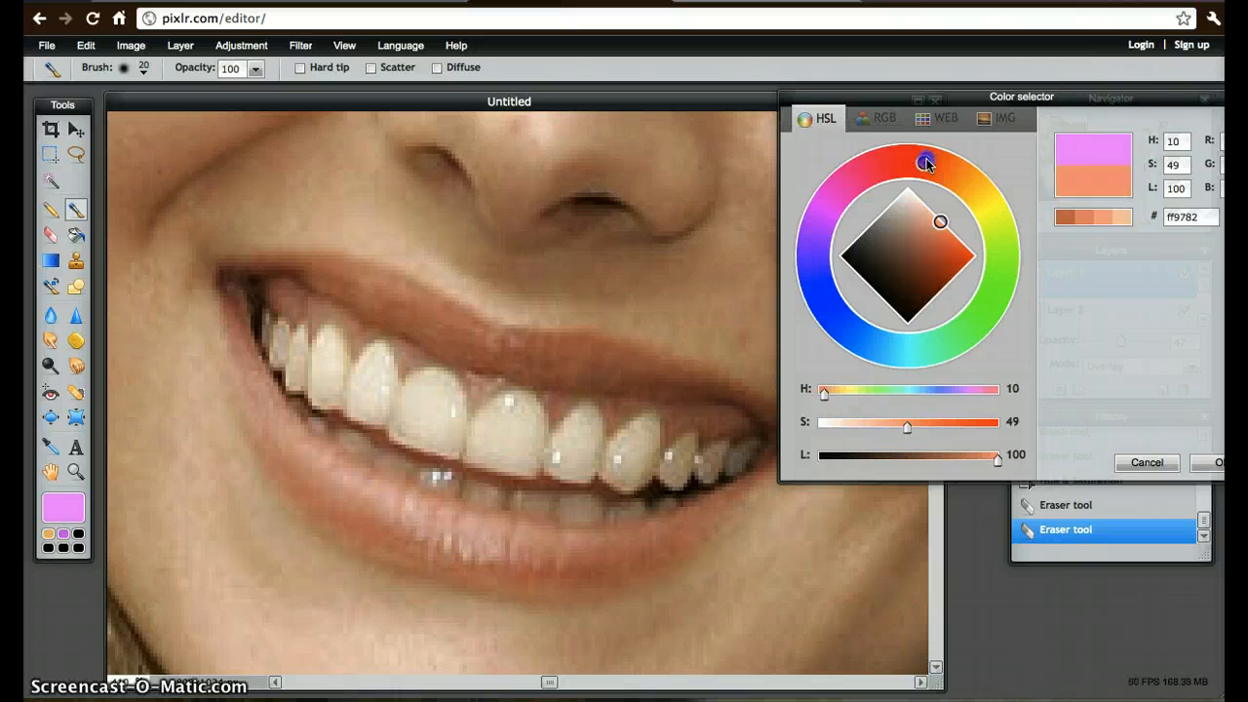
pyautogui.moveTo(1038, 275); pyautogui.dragTo(1041, 270)
pyautogui.click(1198, 469)
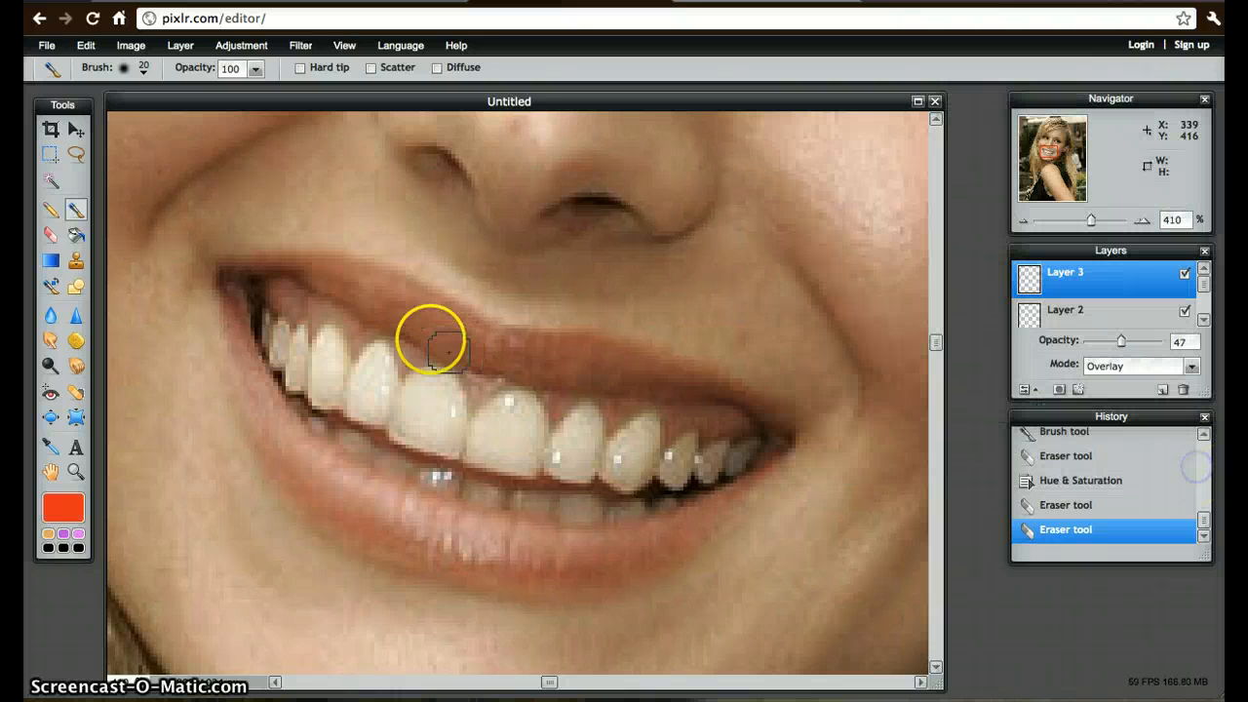
# Choose the soft round brush of size 15 for painting.
pyautogui.click(125, 71)
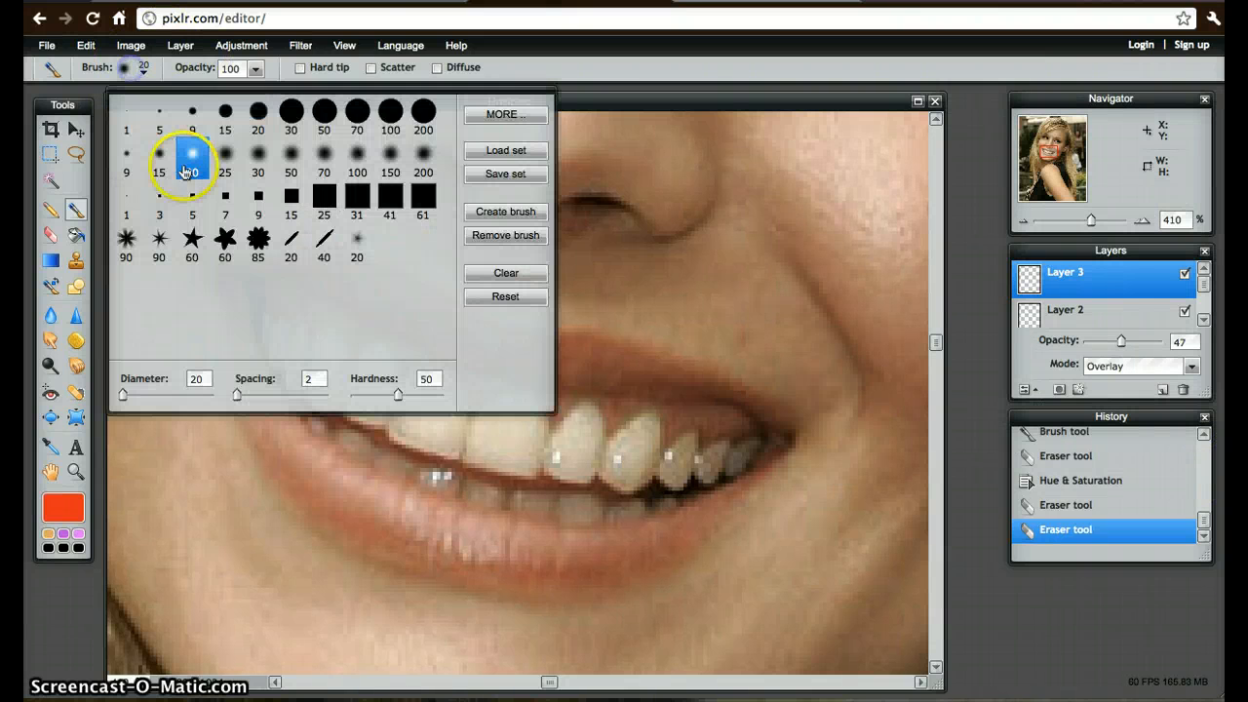
pyautogui.click(160, 156)
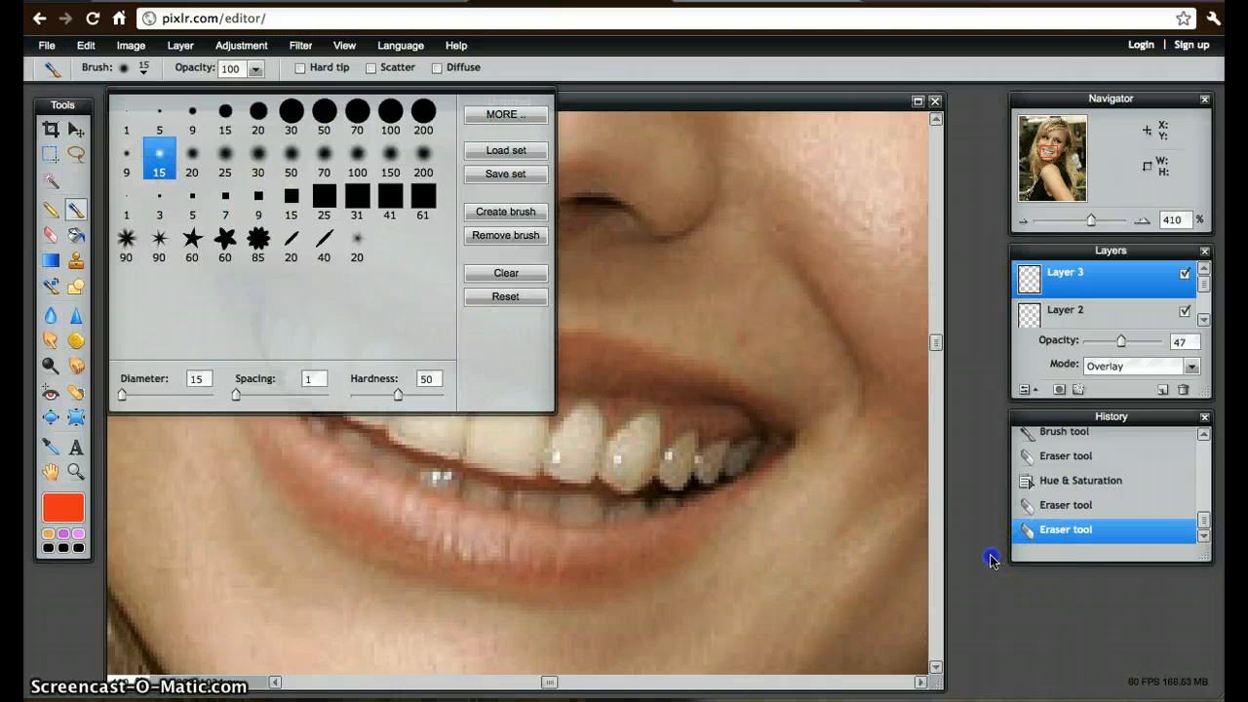
pyautogui.click(991, 561)
pyautogui.click(234, 318)
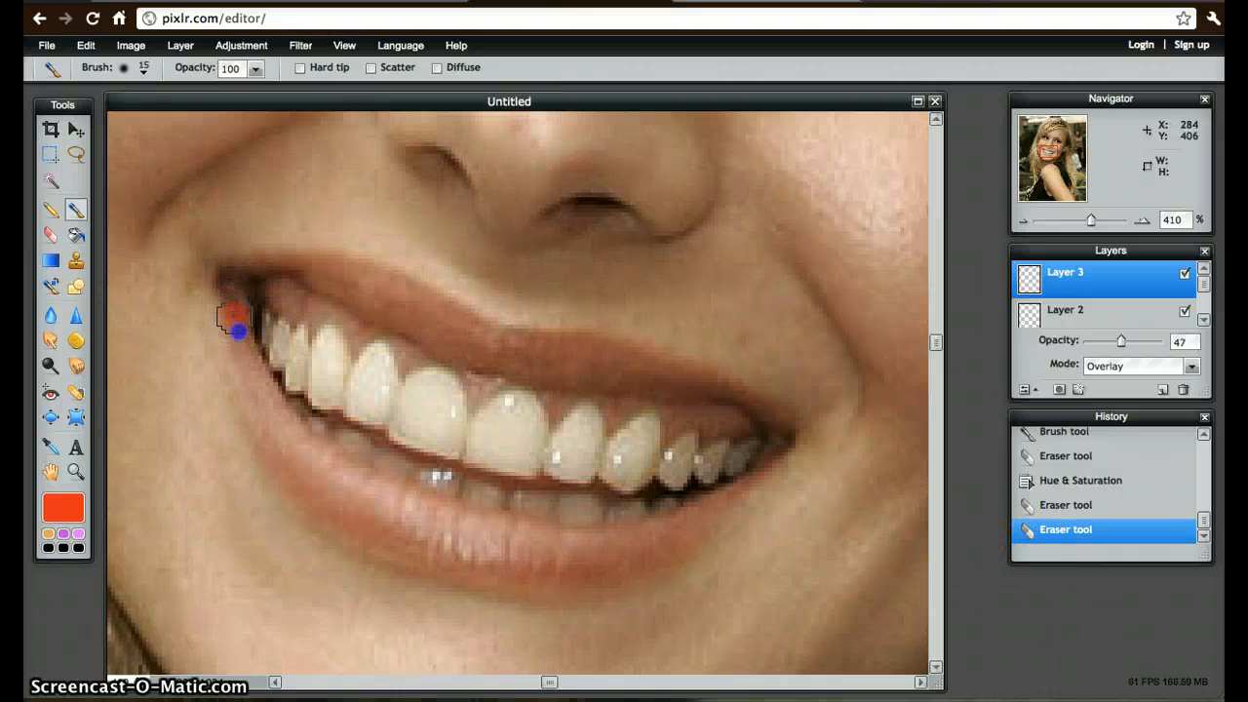
pyautogui.moveTo(234, 318)
pyautogui.mouseDown()
pyautogui.moveTo(288, 473)
pyautogui.moveTo(343, 532)
pyautogui.moveTo(436, 584)
pyautogui.mouseUp()
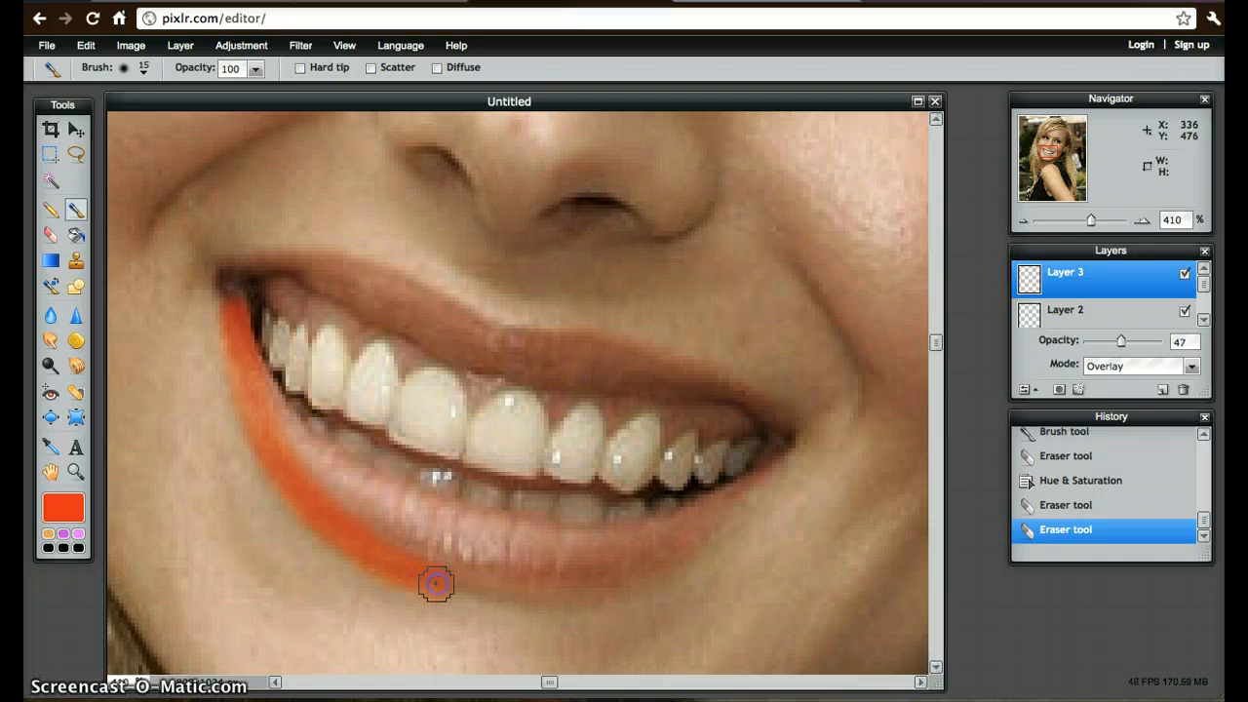
pyautogui.hotkey('ctrl', 'z')
# Add a new layer above Layer 3 and paint the lower and upper lips solid orange-red.
pyautogui.click(1162, 389)
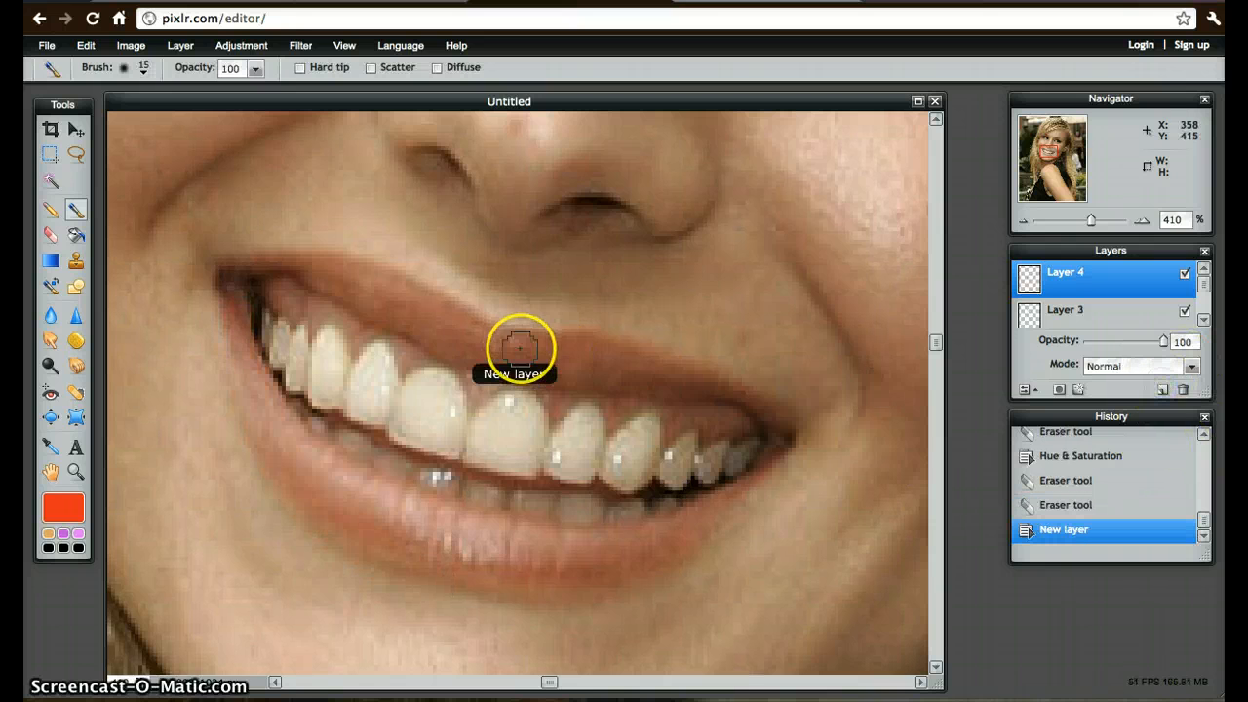
pyautogui.moveTo(230, 294)
pyautogui.mouseDown()
pyautogui.moveTo(297, 447)
pyautogui.moveTo(503, 561)
pyautogui.mouseUp()
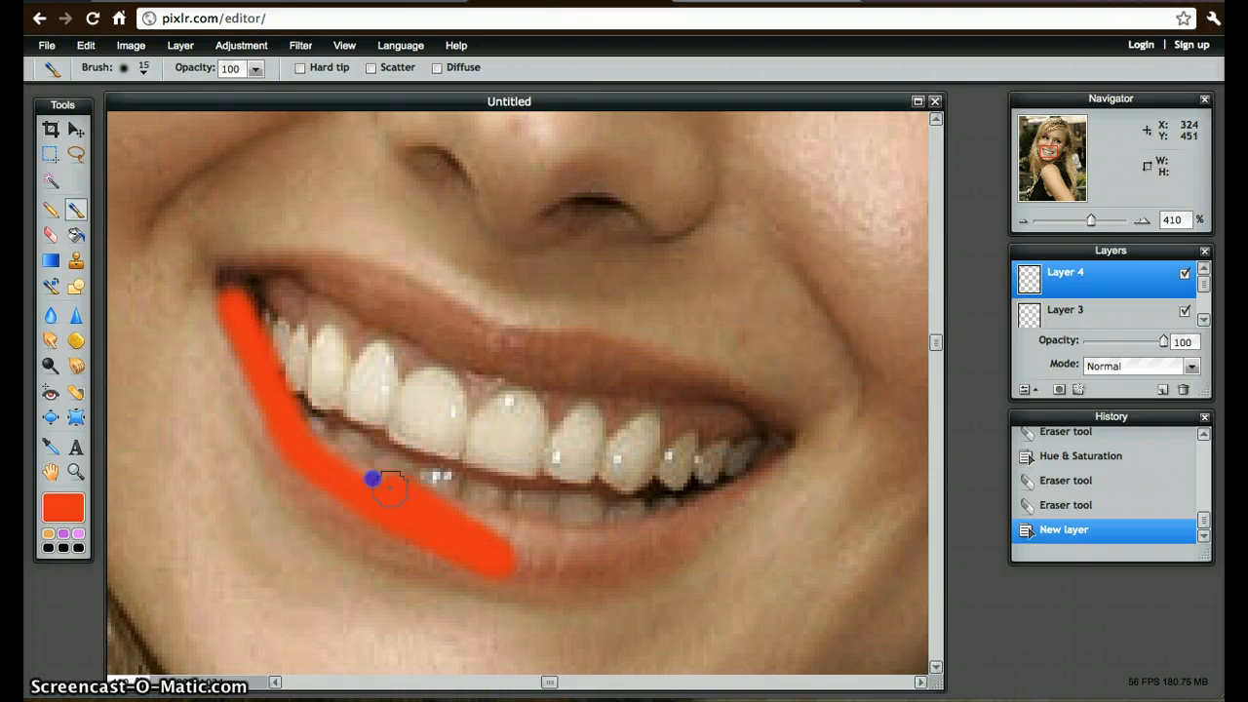
pyautogui.moveTo(372, 478); pyautogui.dragTo(328, 451)
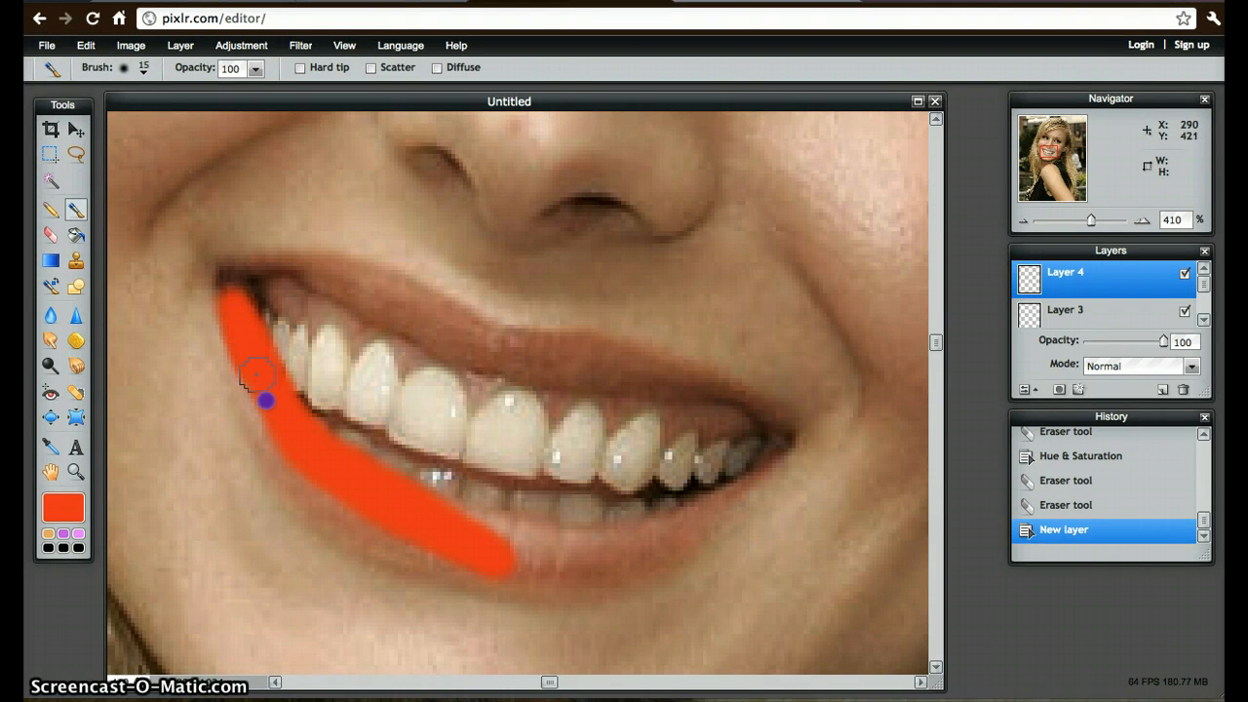
pyautogui.moveTo(257, 373)
pyautogui.mouseDown()
pyautogui.moveTo(284, 446)
pyautogui.moveTo(355, 518)
pyautogui.mouseUp()
pyautogui.moveTo(478, 571)
pyautogui.mouseDown()
pyautogui.moveTo(611, 582)
pyautogui.moveTo(741, 526)
pyautogui.moveTo(777, 474)
pyautogui.moveTo(686, 513)
pyautogui.moveTo(426, 495)
pyautogui.moveTo(614, 555)
pyautogui.mouseUp()
pyautogui.moveTo(789, 490)
pyautogui.mouseDown()
pyautogui.moveTo(778, 372)
pyautogui.moveTo(745, 380)
pyautogui.moveTo(717, 367)
pyautogui.moveTo(719, 385)
pyautogui.moveTo(599, 359)
pyautogui.moveTo(630, 351)
pyautogui.moveTo(444, 337)
pyautogui.moveTo(577, 344)
pyautogui.moveTo(548, 348)
pyautogui.moveTo(383, 299)
pyautogui.moveTo(322, 268)
pyautogui.moveTo(408, 329)
pyautogui.moveTo(422, 330)
pyautogui.moveTo(285, 261)
pyautogui.moveTo(271, 278)
pyautogui.moveTo(299, 258)
pyautogui.moveTo(257, 285)
pyautogui.mouseUp()
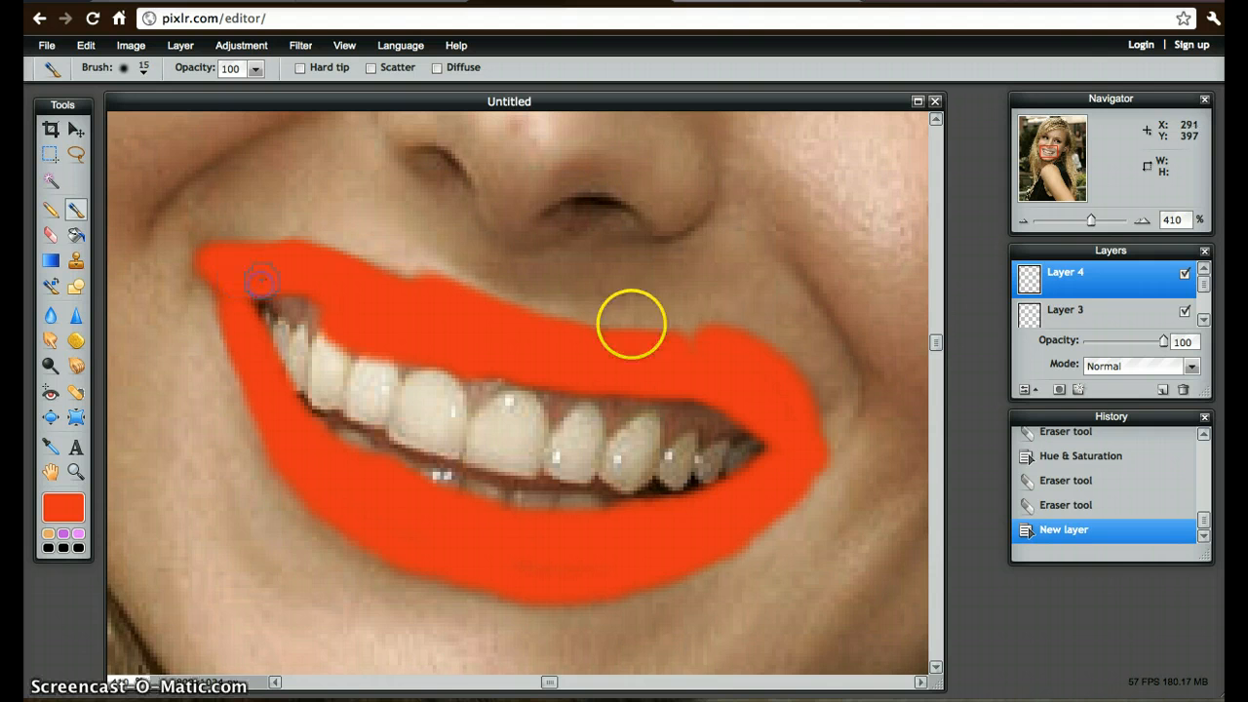
# Touch up the corner of the lips and set Layer 4 to Hardlight mode at 44 opacity.
pyautogui.moveTo(1165, 340)
pyautogui.mouseDown()
pyautogui.moveTo(1089, 338)
pyautogui.moveTo(1112, 341)
pyautogui.moveTo(1099, 349)
pyautogui.mouseUp()
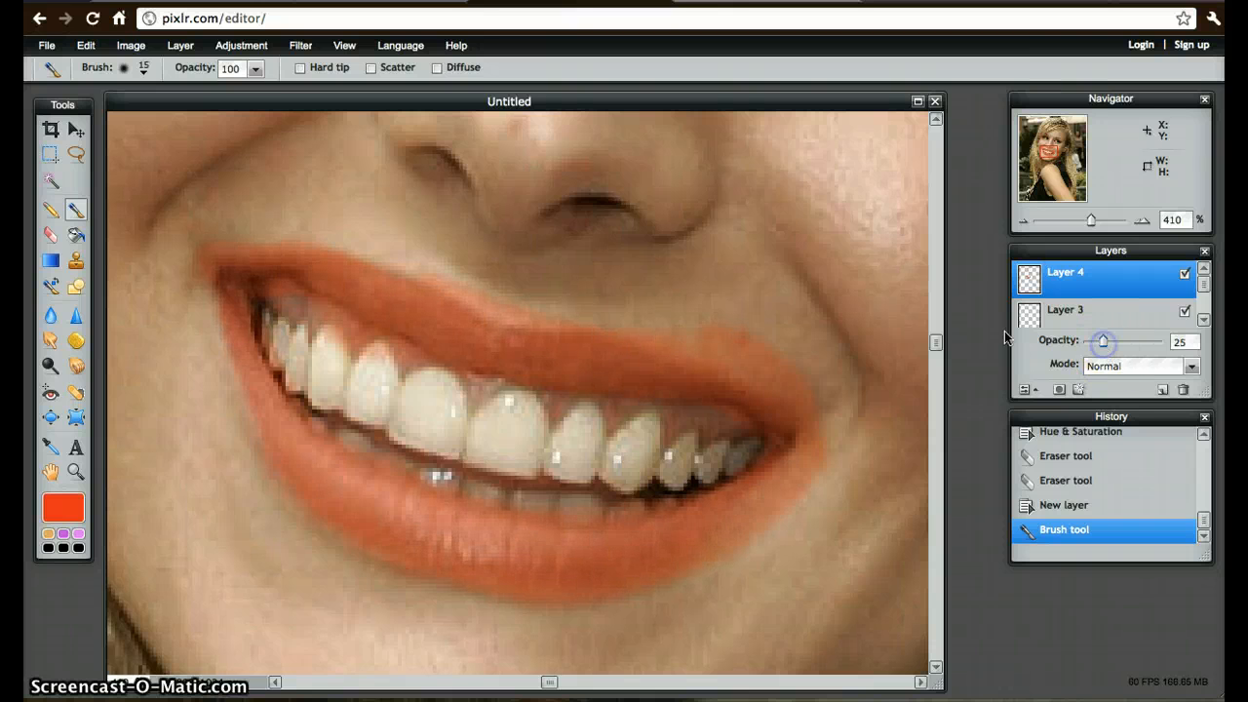
pyautogui.moveTo(237, 326)
pyautogui.mouseDown()
pyautogui.moveTo(265, 413)
pyautogui.moveTo(324, 483)
pyautogui.moveTo(436, 562)
pyautogui.moveTo(398, 550)
pyautogui.moveTo(299, 472)
pyautogui.moveTo(170, 286)
pyautogui.mouseUp()
pyautogui.click(1108, 380)
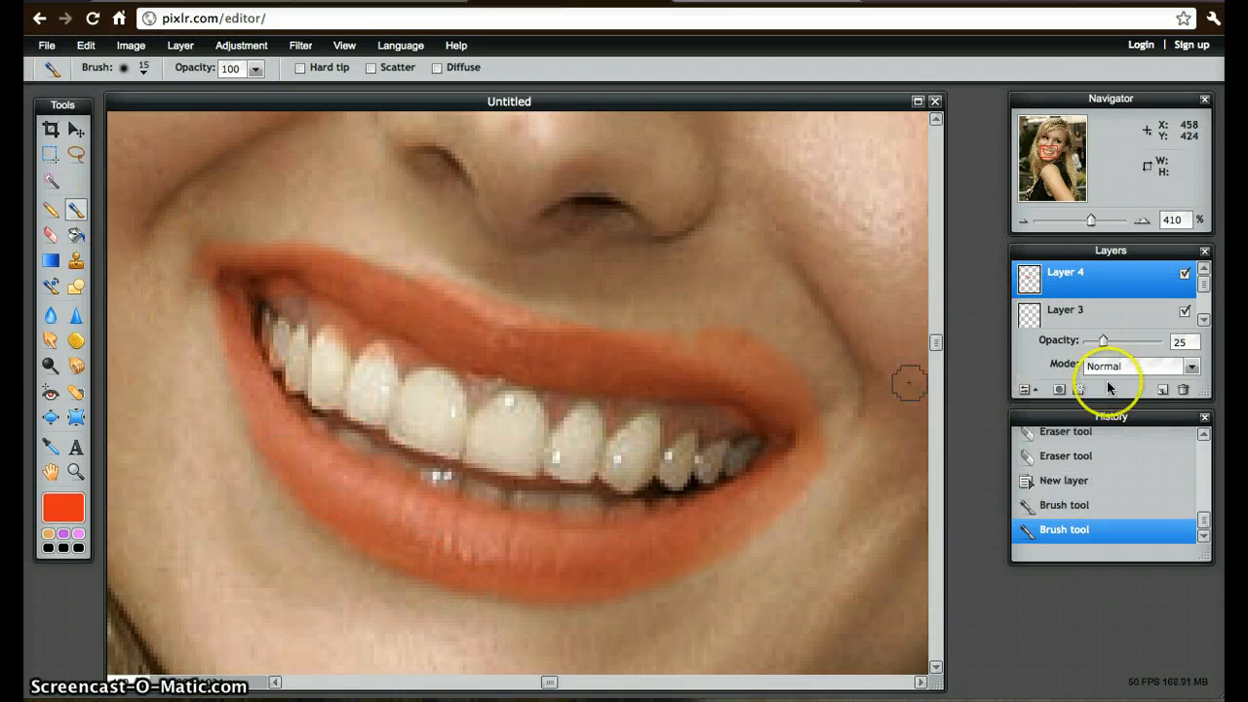
pyautogui.click(1191, 366)
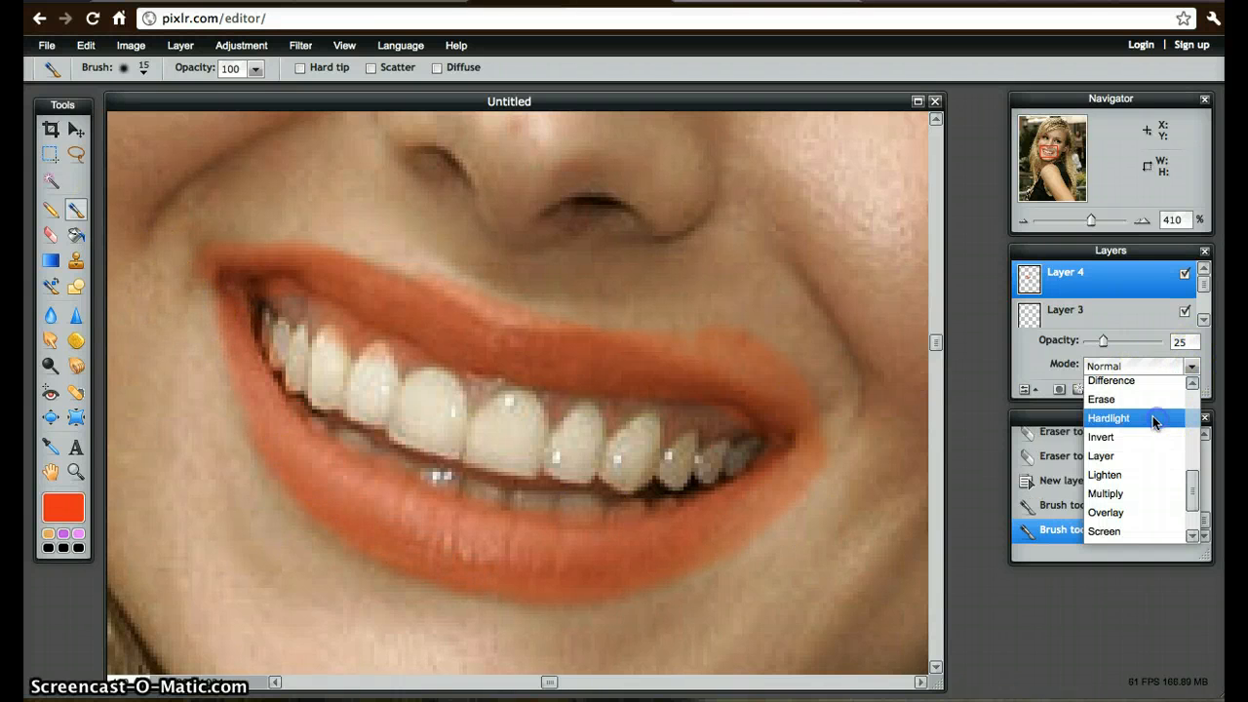
pyautogui.click(1154, 418)
pyautogui.moveTo(1103, 341)
pyautogui.mouseDown()
pyautogui.moveTo(1164, 340)
pyautogui.moveTo(1087, 348)
pyautogui.moveTo(1119, 351)
pyautogui.mouseUp()
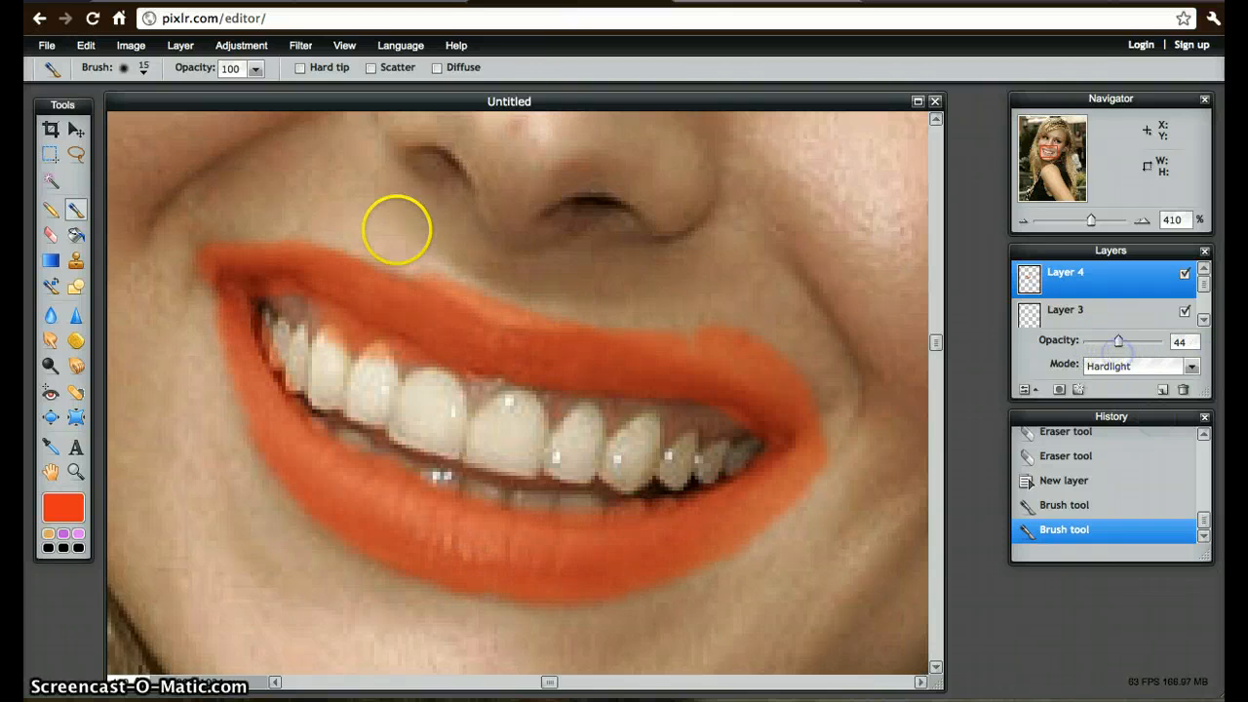
# Erase the orange-red overspill on the skin above the upper lip, beside the right mouth corner and along the lower lip.
pyautogui.click(50, 234)
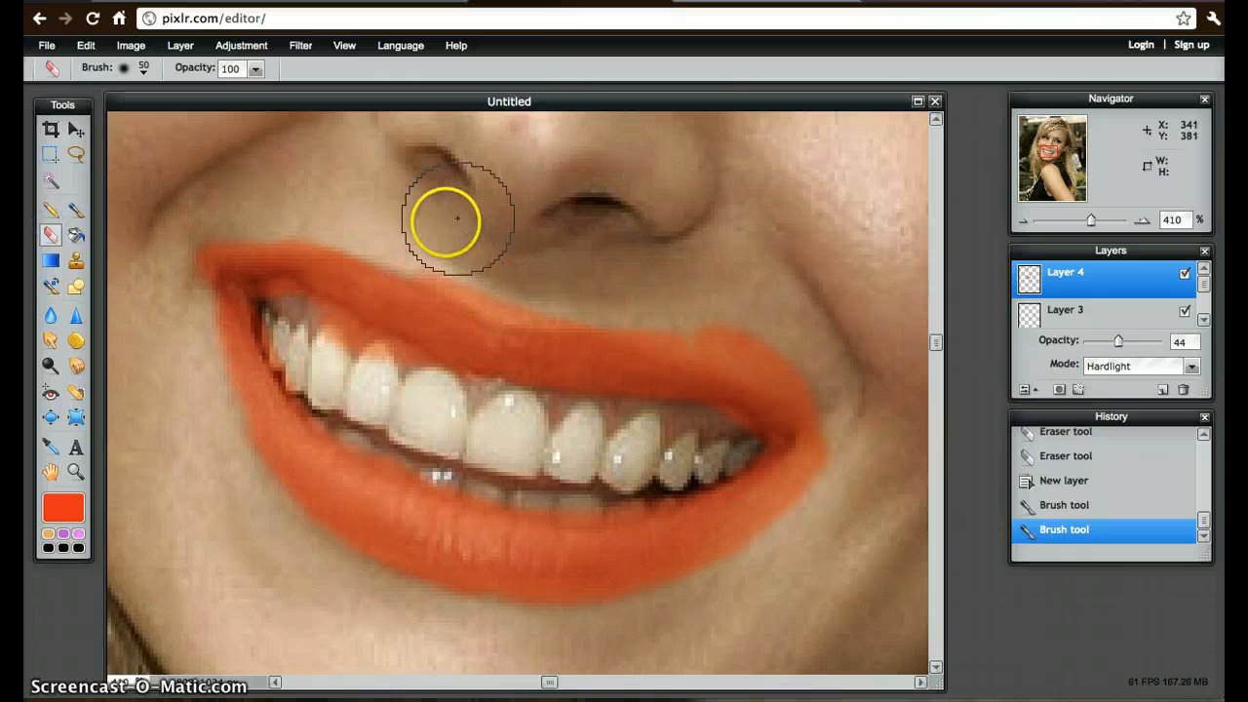
pyautogui.moveTo(458, 218)
pyautogui.mouseDown()
pyautogui.moveTo(479, 255)
pyautogui.moveTo(544, 279)
pyautogui.moveTo(712, 242)
pyautogui.moveTo(600, 274)
pyautogui.mouseUp()
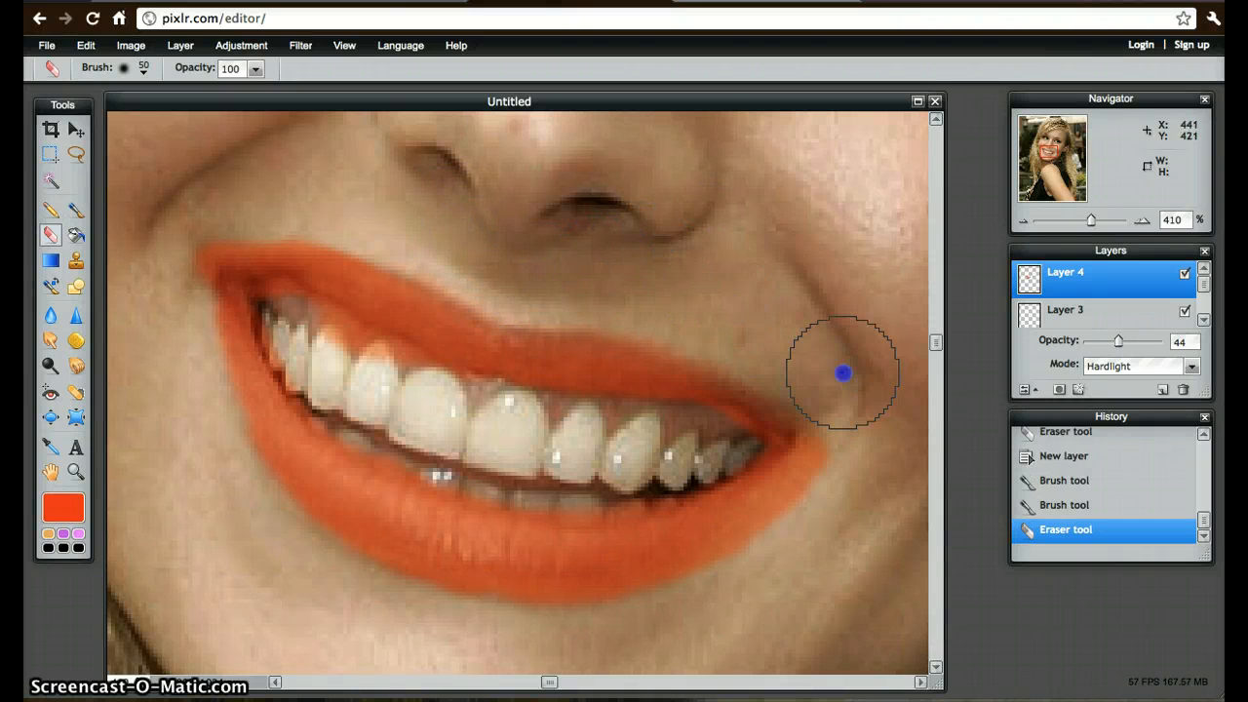
pyautogui.moveTo(843, 374)
pyautogui.mouseDown()
pyautogui.moveTo(860, 451)
pyautogui.moveTo(834, 501)
pyautogui.moveTo(656, 623)
pyautogui.moveTo(394, 624)
pyautogui.moveTo(220, 566)
pyautogui.mouseUp()
pyautogui.hotkey('ctrl', 'z')
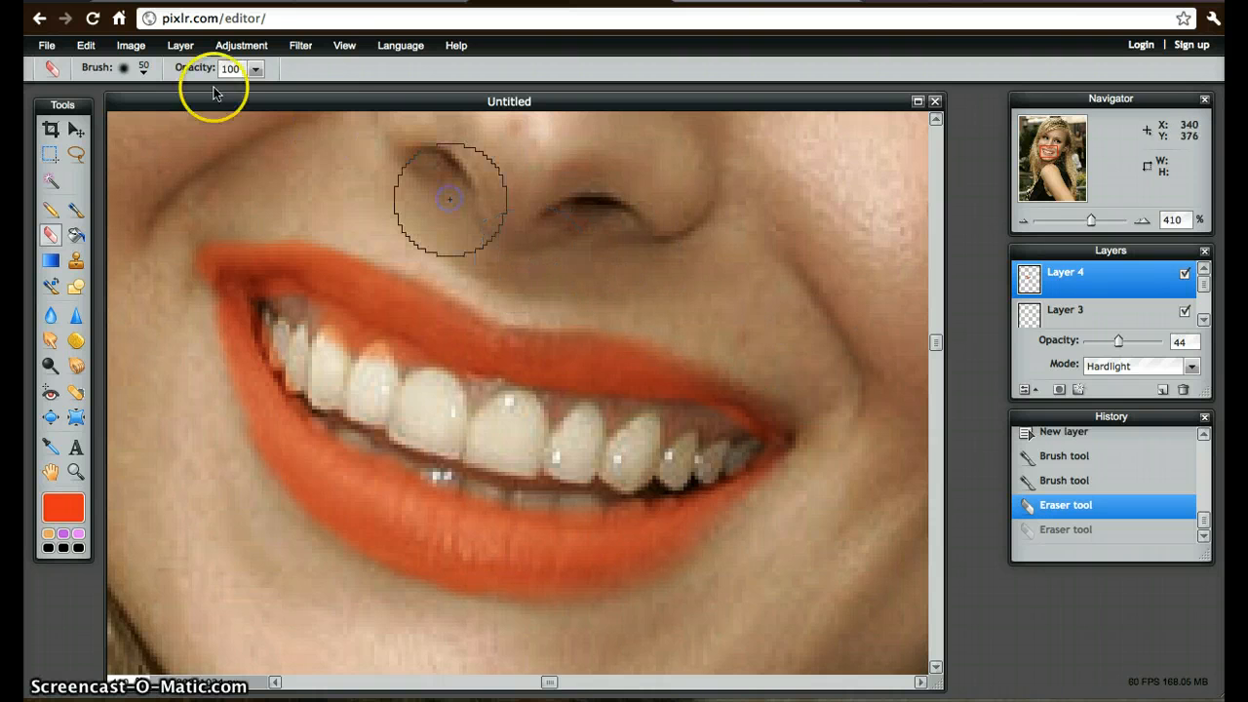
pyautogui.hotkey('ctrl', 'y')
pyautogui.moveTo(184, 205)
pyautogui.mouseDown()
pyautogui.moveTo(229, 182)
pyautogui.moveTo(139, 306)
pyautogui.moveTo(209, 543)
pyautogui.moveTo(390, 650)
pyautogui.moveTo(573, 670)
pyautogui.moveTo(582, 652)
pyautogui.moveTo(786, 585)
pyautogui.moveTo(652, 625)
pyautogui.moveTo(518, 630)
pyautogui.moveTo(204, 493)
pyautogui.mouseUp()
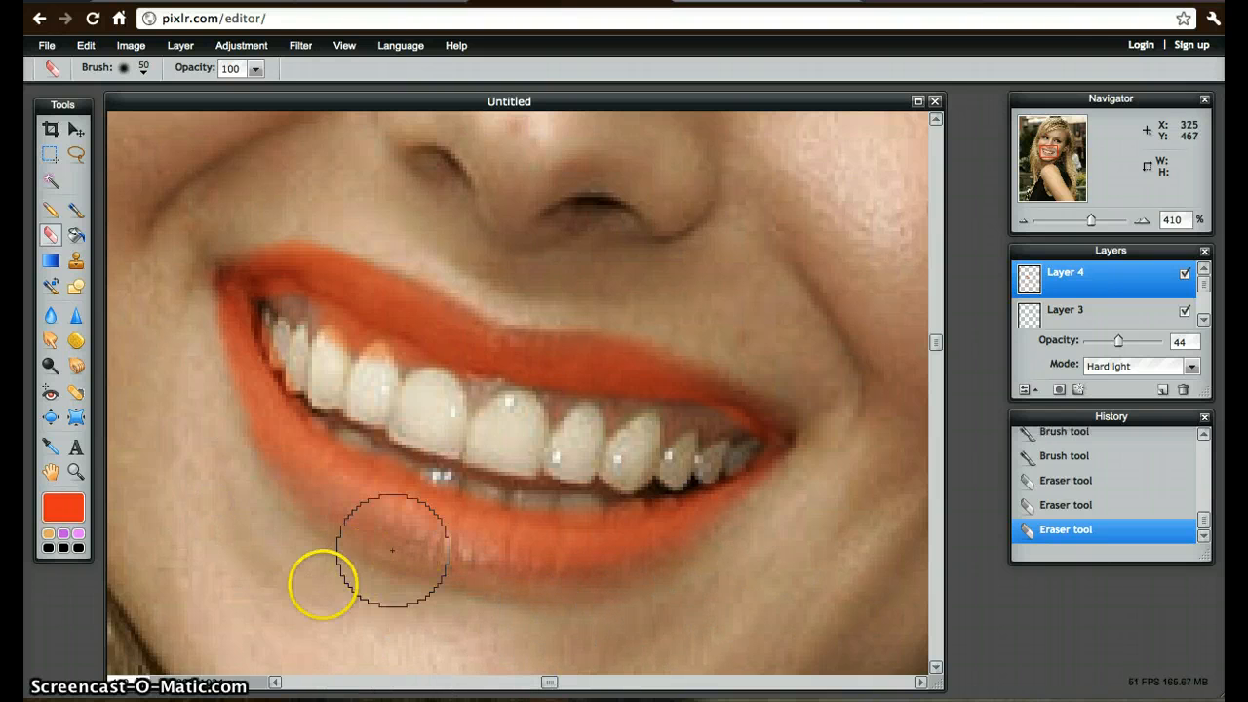
pyautogui.hotkey('ctrl', 'z')
pyautogui.moveTo(156, 207)
pyautogui.mouseDown()
pyautogui.moveTo(172, 238)
pyautogui.moveTo(171, 221)
pyautogui.moveTo(217, 221)
pyautogui.moveTo(265, 176)
pyautogui.moveTo(213, 244)
pyautogui.mouseUp()
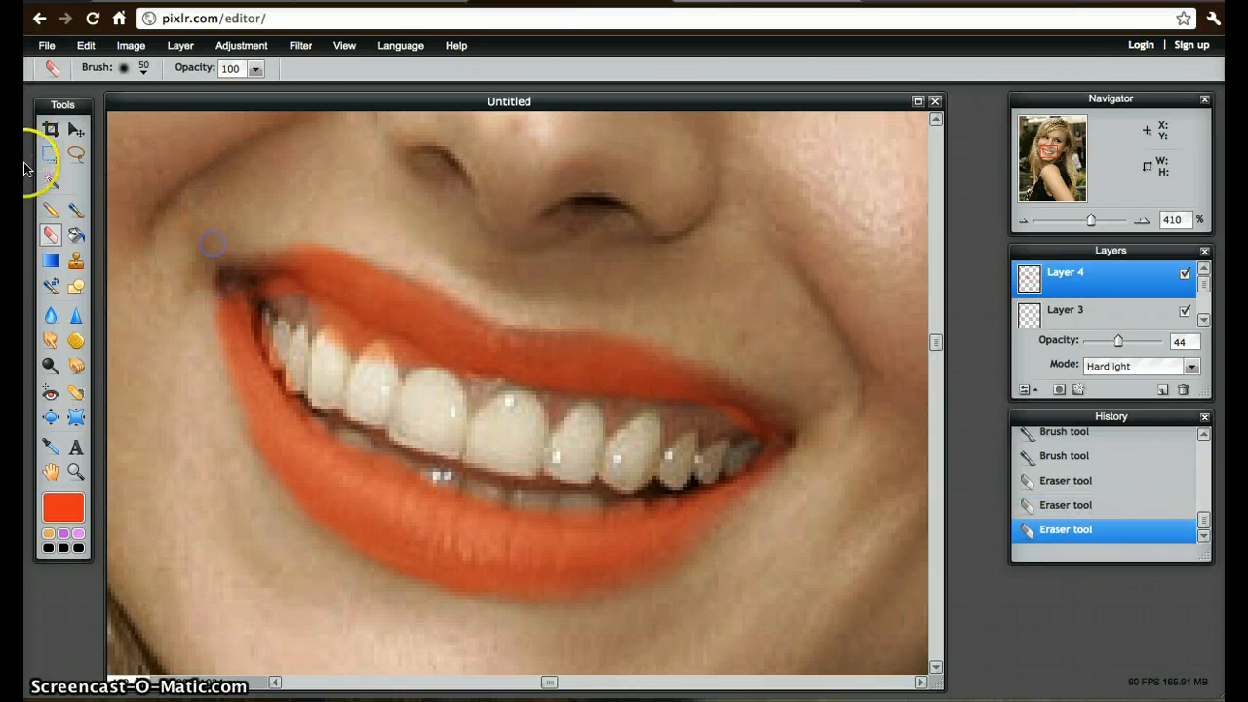
pyautogui.hotkey('ctrl', 'z')
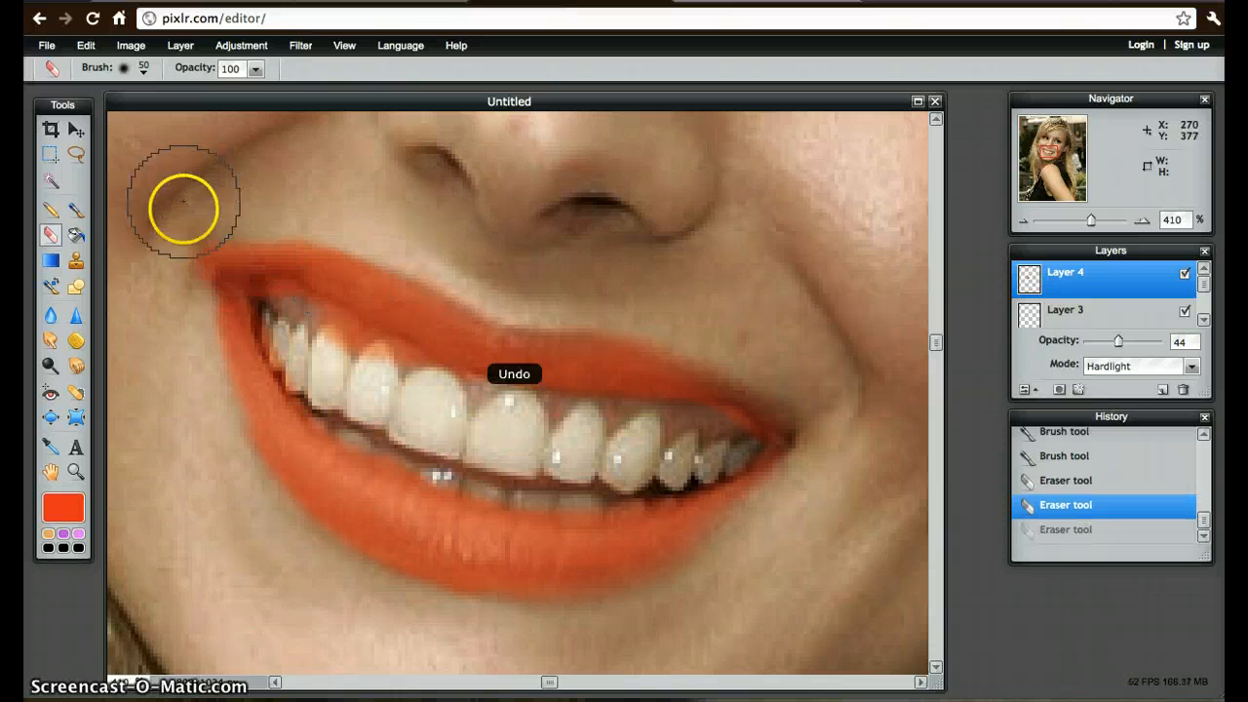
# Erase the lip colour spilling past the left mouth corner and clean it off the teeth and gums with a soft size 15 eraser.
pyautogui.moveTo(164, 250)
pyautogui.mouseDown()
pyautogui.moveTo(192, 201)
pyautogui.moveTo(283, 201)
pyautogui.moveTo(375, 156)
pyautogui.moveTo(224, 176)
pyautogui.mouseUp()
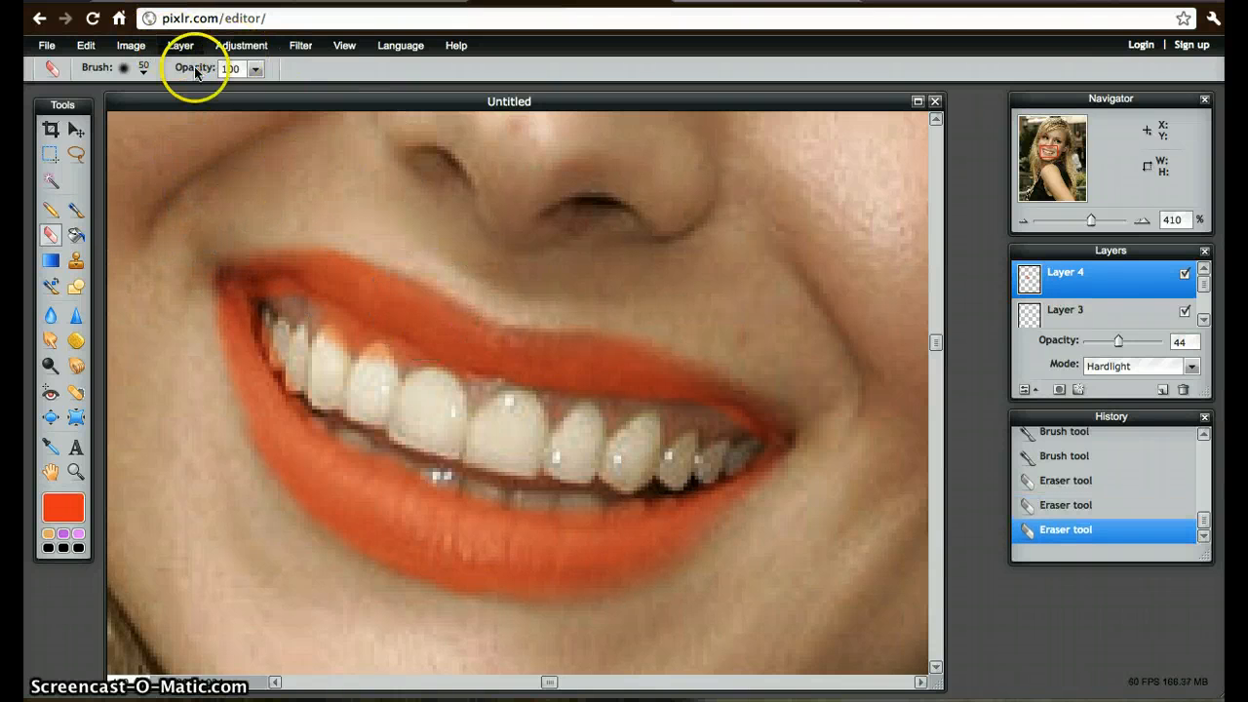
pyautogui.click(144, 69)
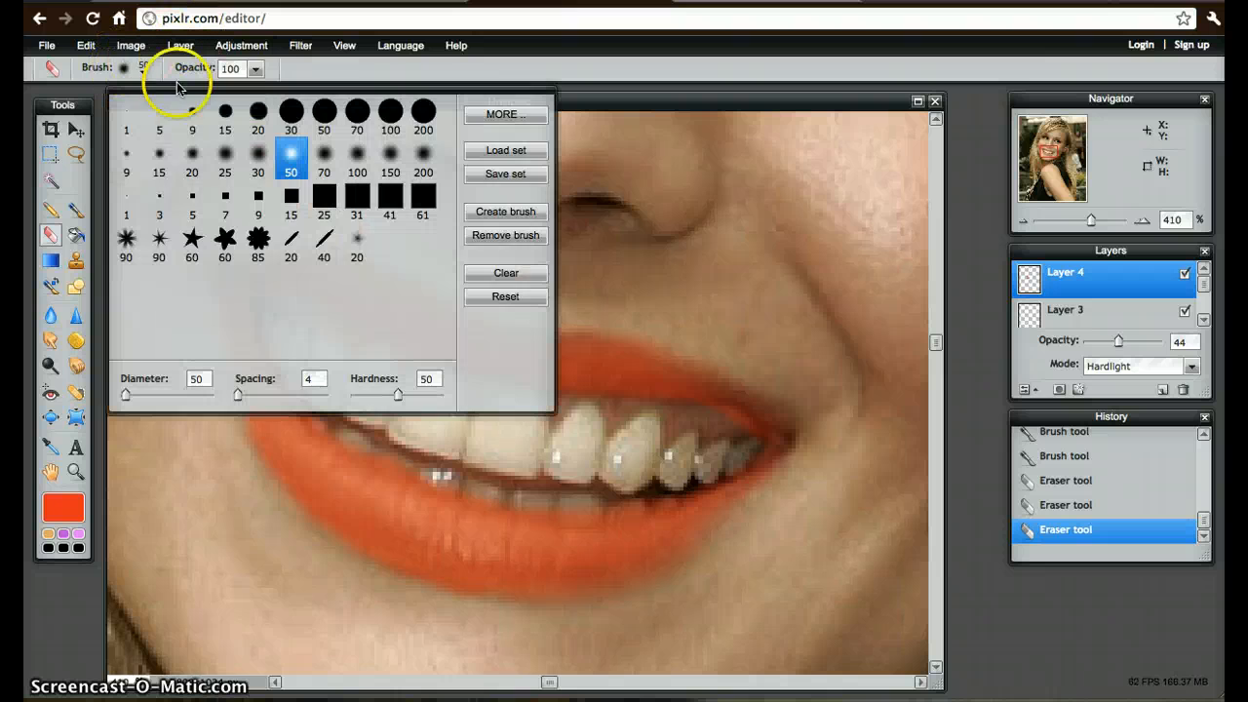
pyautogui.click(162, 161)
pyautogui.click(502, 439)
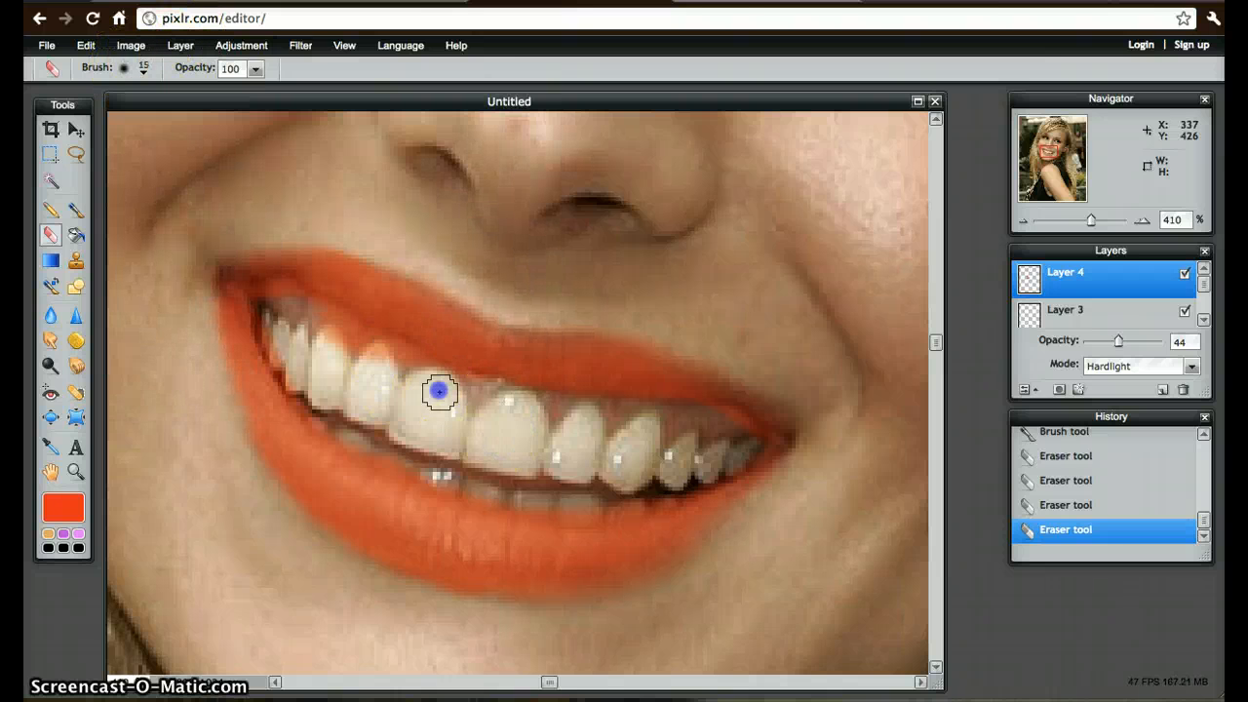
pyautogui.moveTo(439, 391)
pyautogui.mouseDown()
pyautogui.moveTo(409, 361)
pyautogui.moveTo(302, 312)
pyautogui.moveTo(276, 335)
pyautogui.mouseUp()
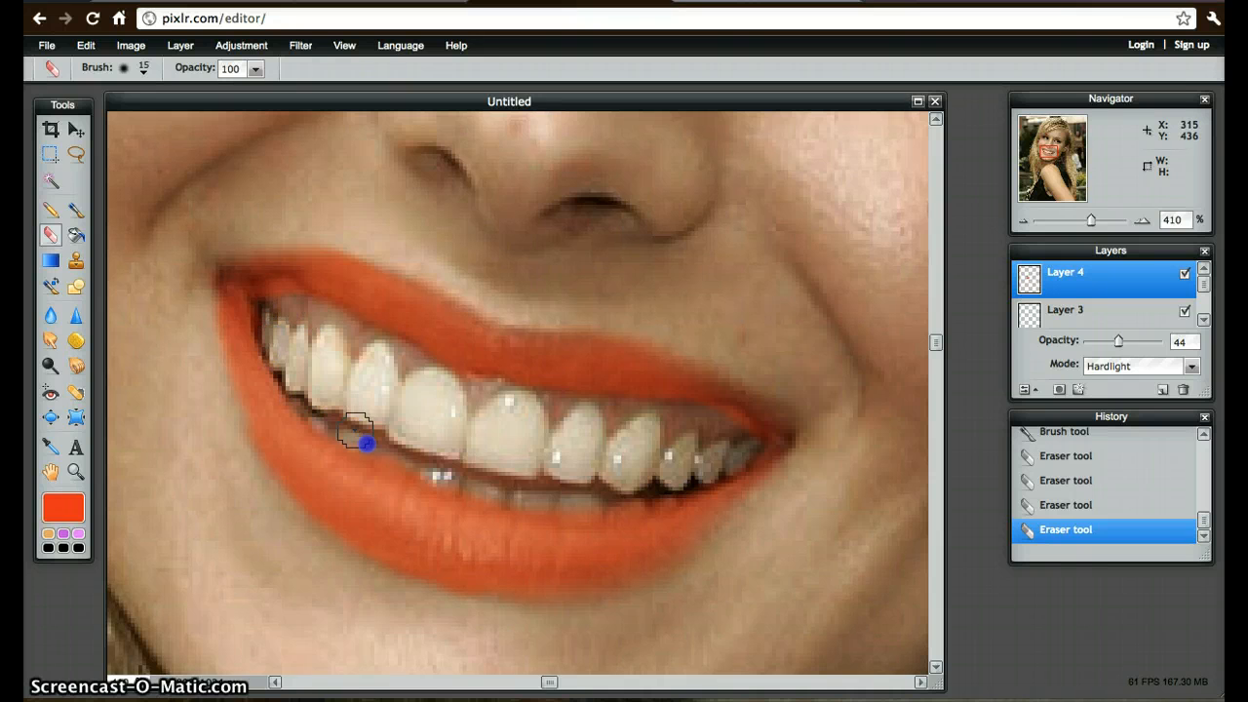
pyautogui.moveTo(366, 444)
pyautogui.mouseDown()
pyautogui.moveTo(433, 471)
pyautogui.moveTo(565, 483)
pyautogui.moveTo(585, 460)
pyautogui.mouseUp()
pyautogui.moveTo(655, 499)
pyautogui.mouseDown()
pyautogui.moveTo(663, 510)
pyautogui.moveTo(663, 474)
pyautogui.moveTo(630, 498)
pyautogui.mouseUp()
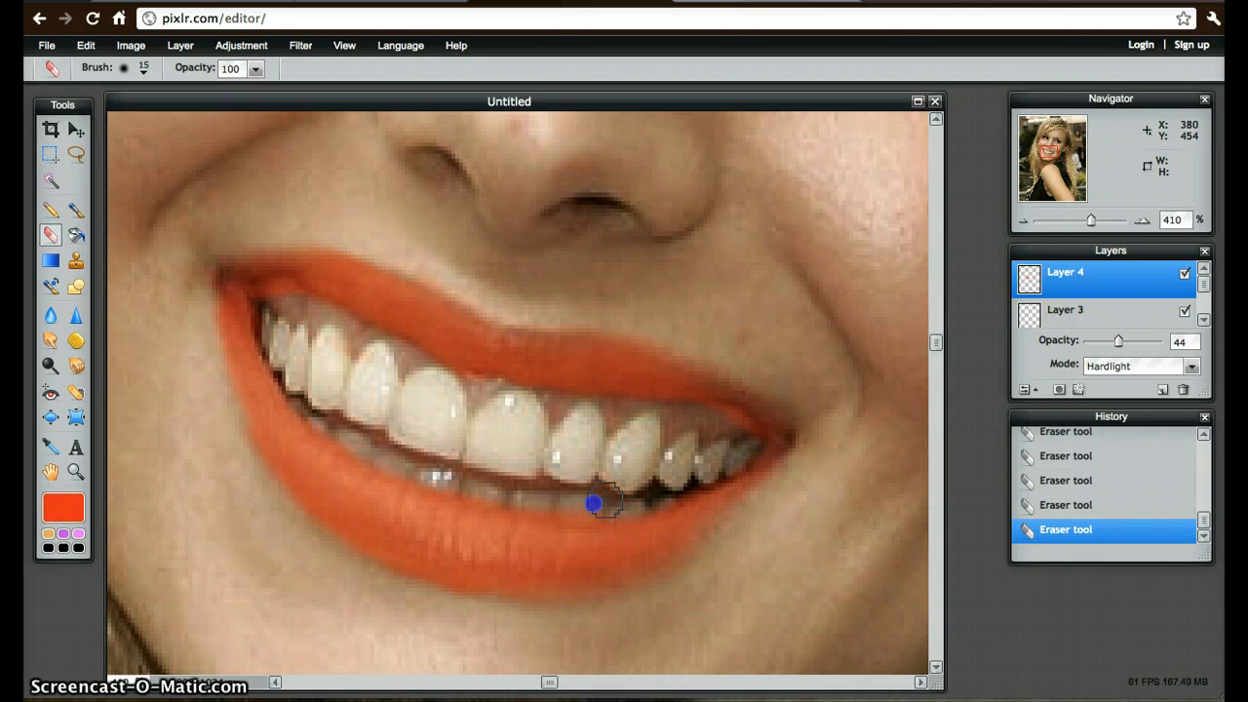
pyautogui.click(417, 454)
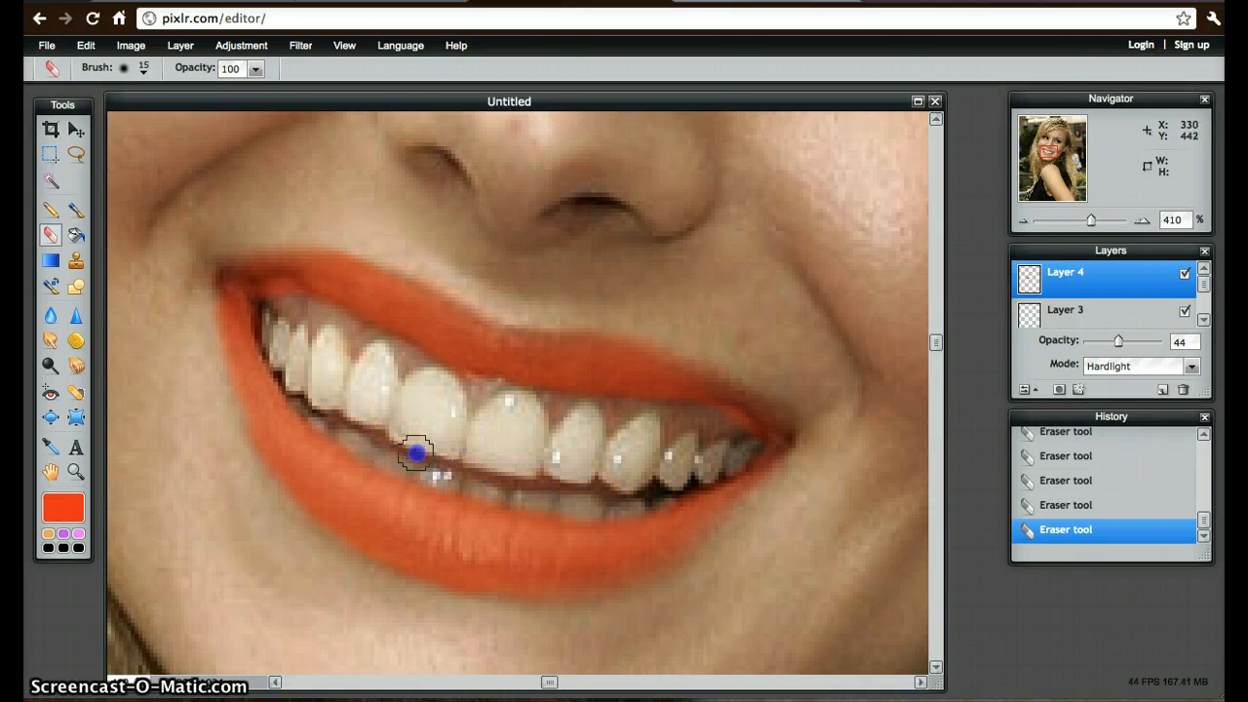
# Erase the remaining lip colour from the lower teeth and along the inner lip edges at the mouth's left corner.
pyautogui.moveTo(712, 435); pyautogui.dragTo(722, 429)
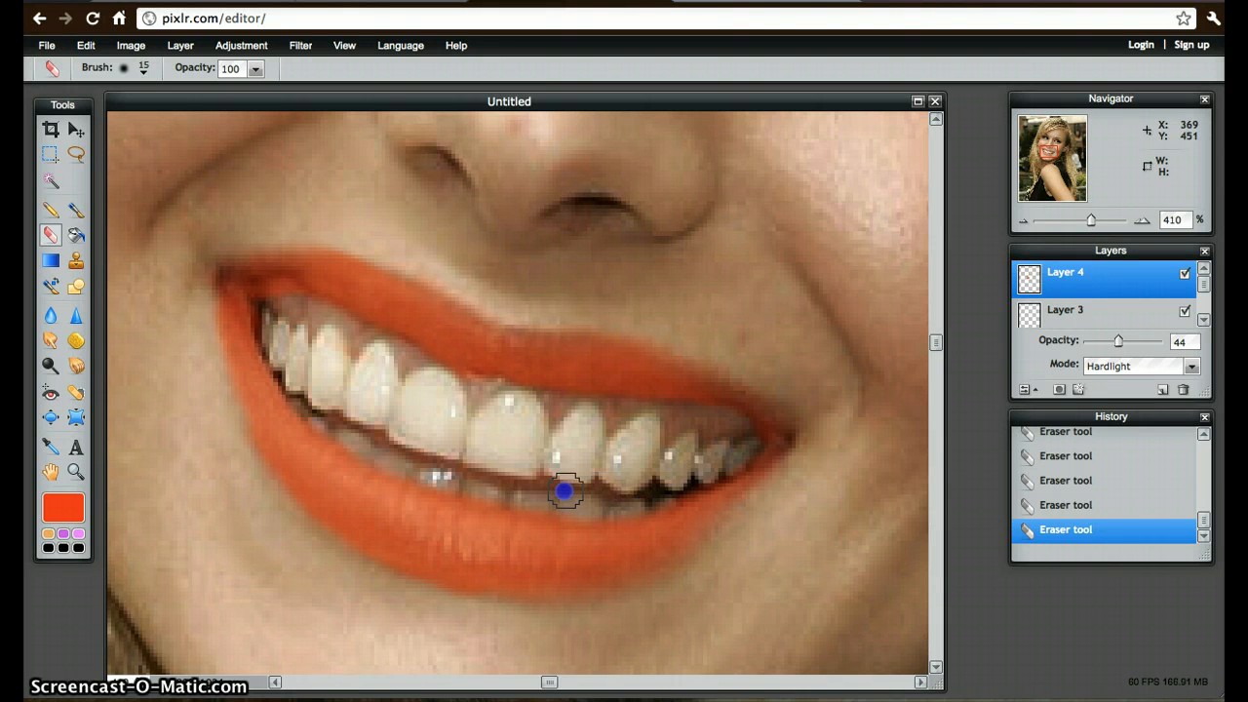
pyautogui.moveTo(564, 496)
pyautogui.mouseDown()
pyautogui.moveTo(575, 498)
pyautogui.moveTo(406, 439)
pyautogui.moveTo(498, 496)
pyautogui.mouseUp()
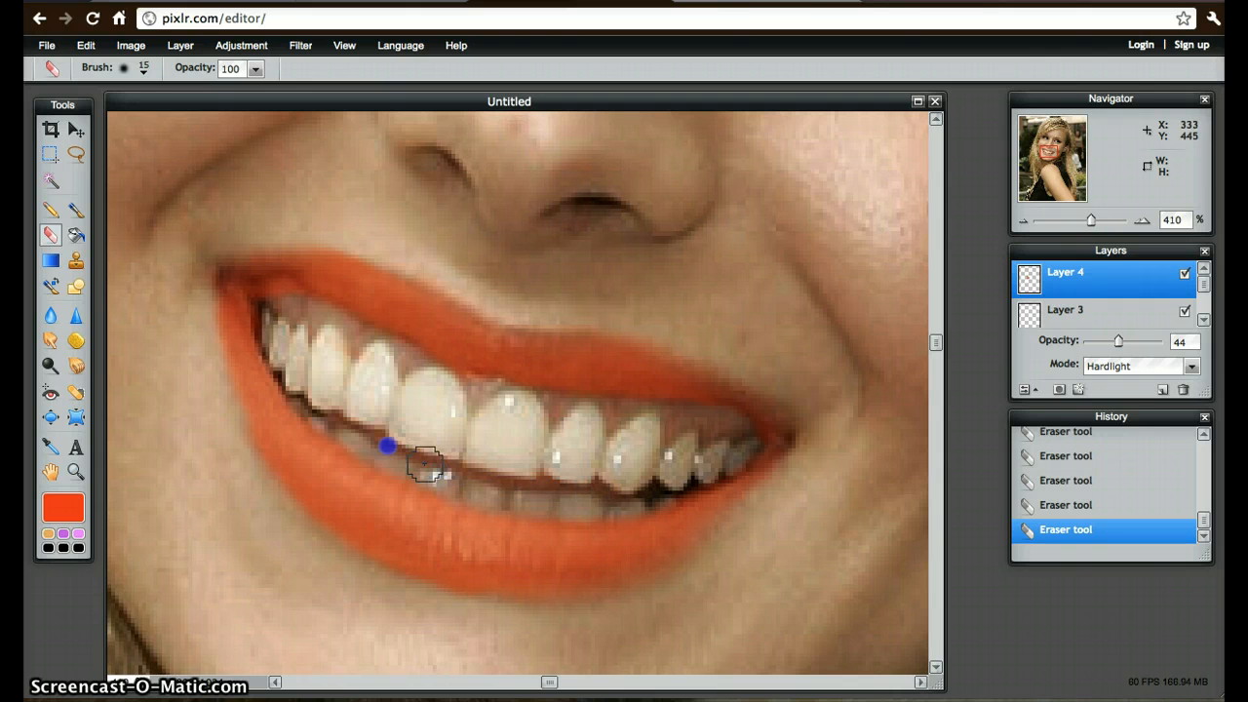
pyautogui.moveTo(283, 302); pyautogui.dragTo(278, 344)
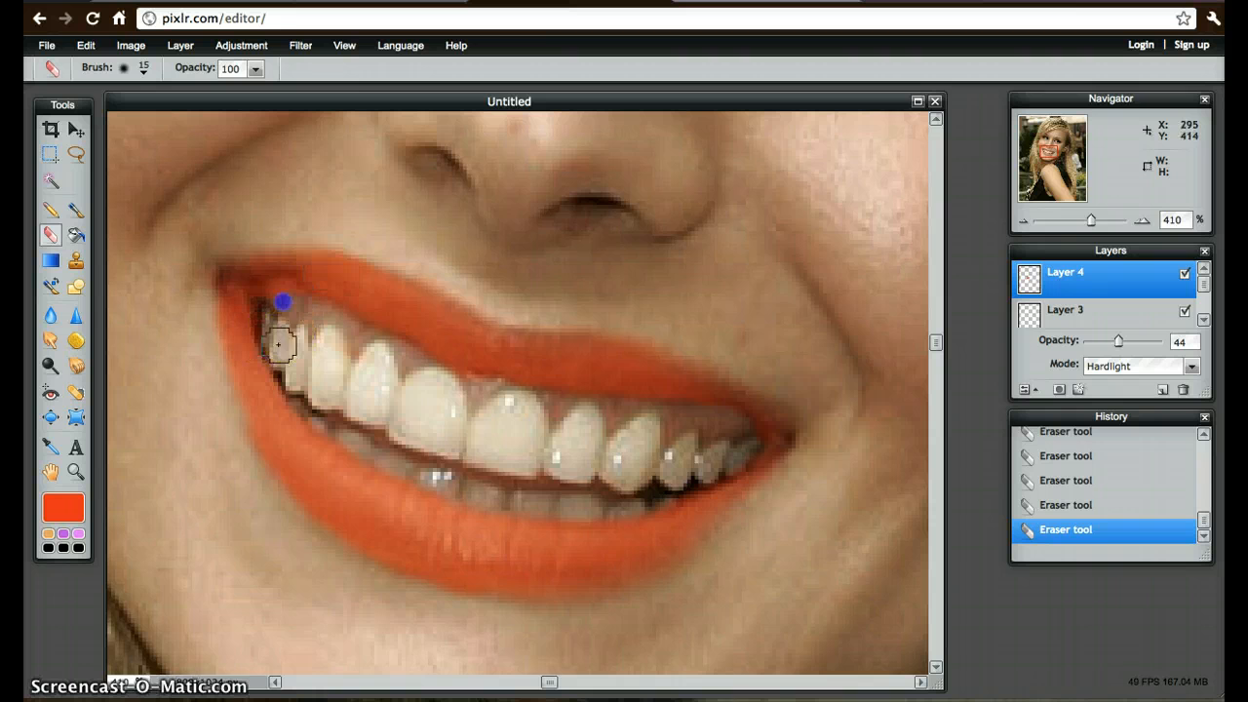
pyautogui.moveTo(288, 302)
pyautogui.mouseDown()
pyautogui.moveTo(307, 358)
pyautogui.moveTo(276, 296)
pyautogui.moveTo(368, 413)
pyautogui.moveTo(444, 446)
pyautogui.moveTo(390, 414)
pyautogui.mouseUp()
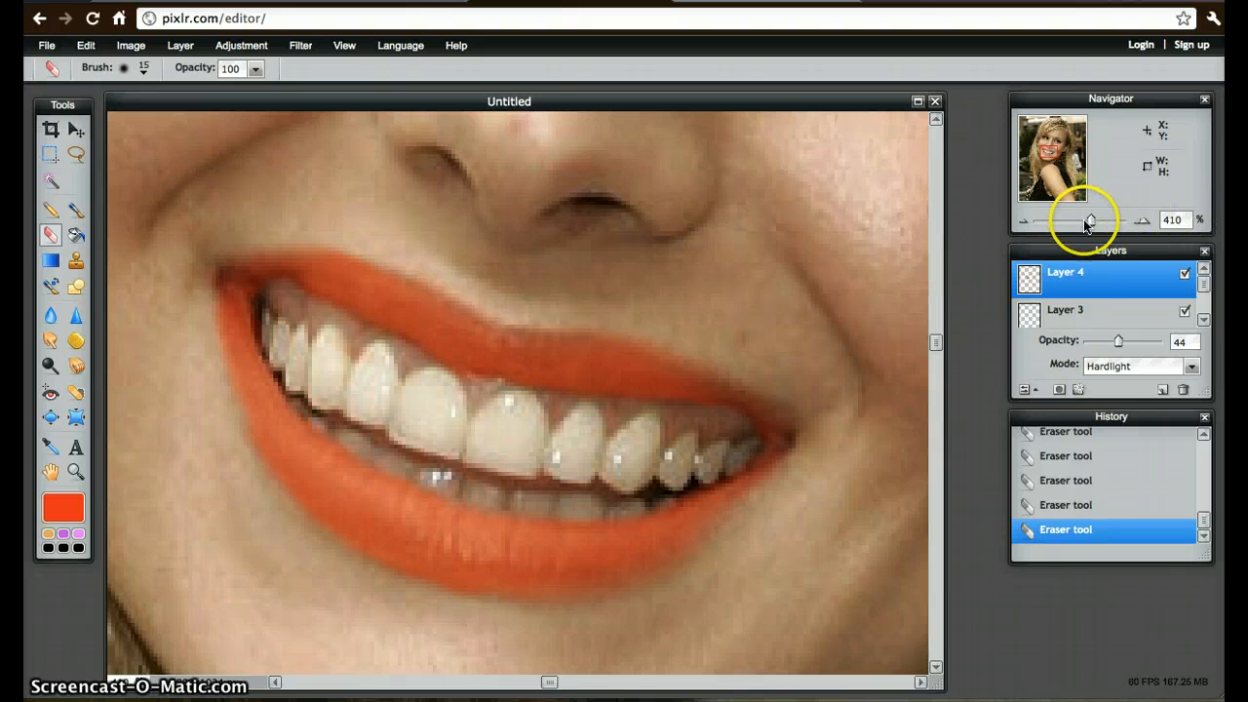
# Open a Hue & Saturation adjustment on the lipstick layer with hue -50, saturation -38 and lightness -18.
pyautogui.moveTo(1089, 221); pyautogui.dragTo(1058, 224)
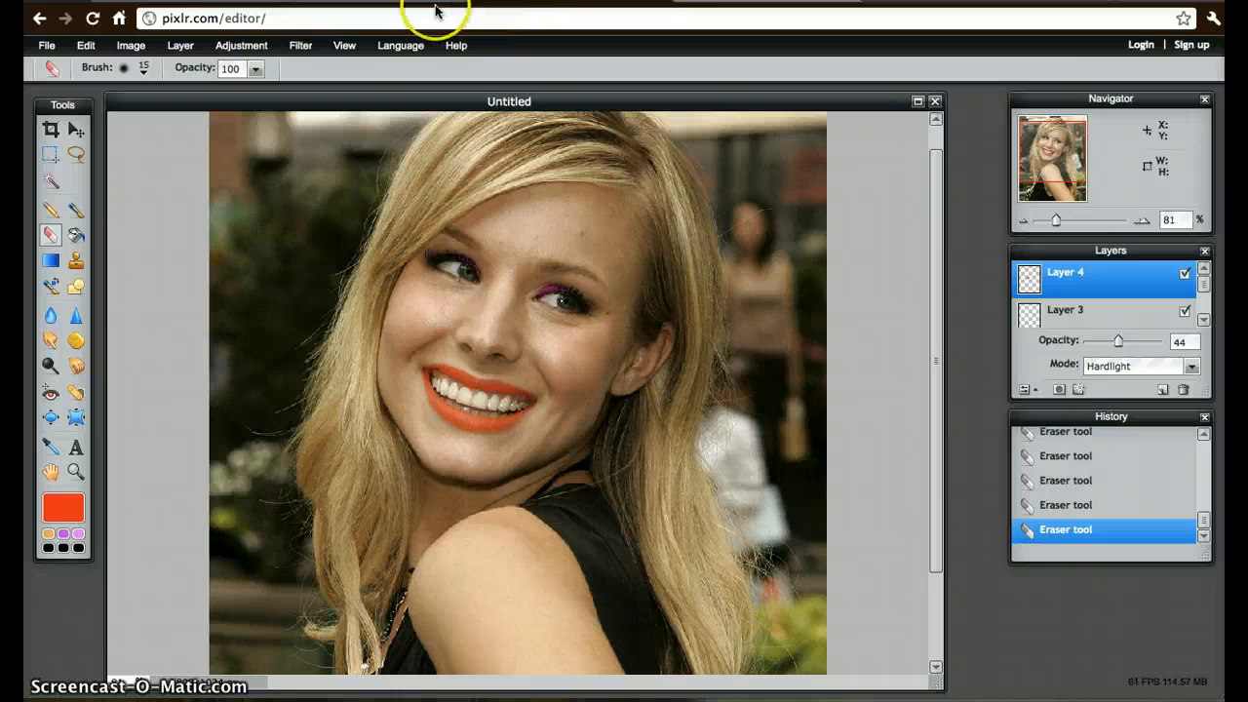
pyautogui.click(239, 46)
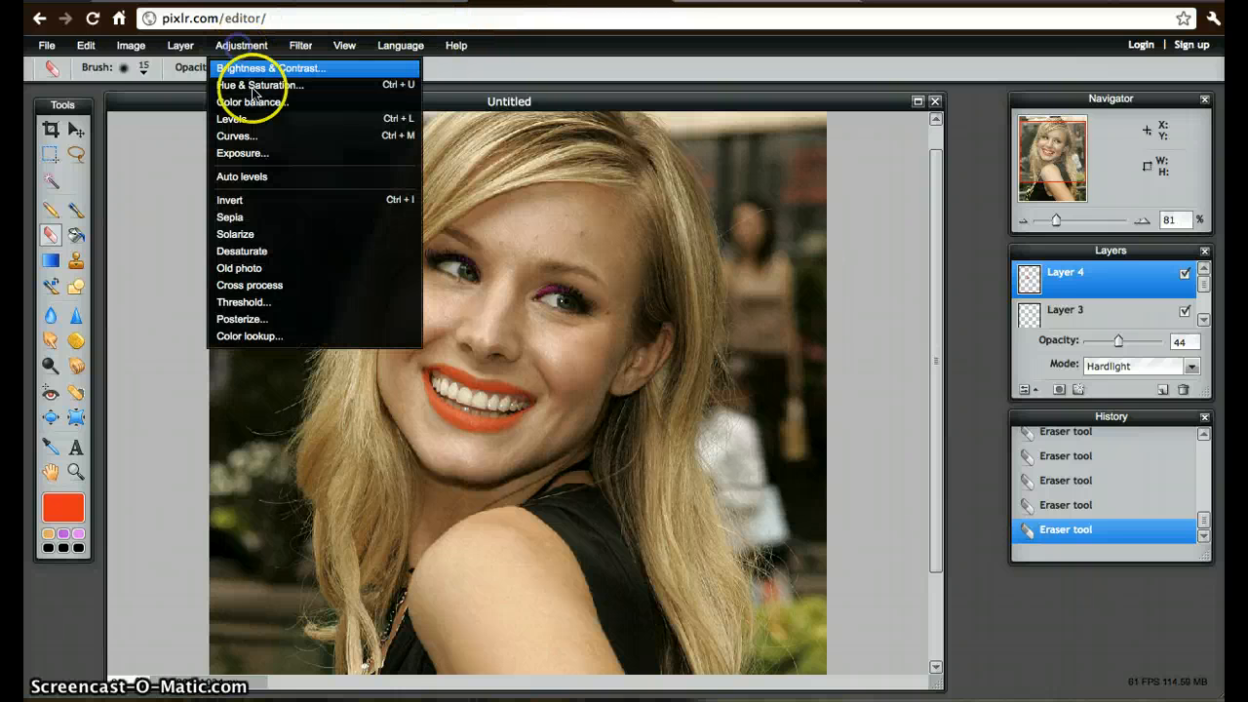
pyautogui.click(254, 85)
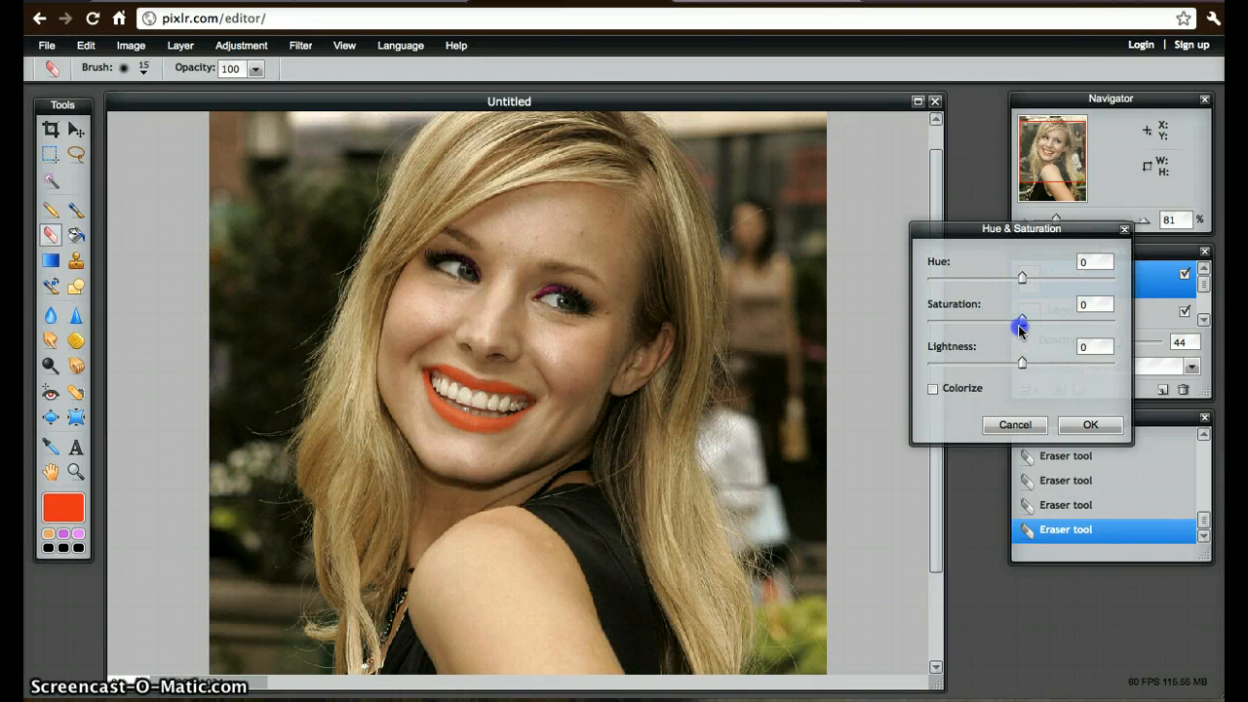
pyautogui.moveTo(987, 331); pyautogui.dragTo(970, 364)
pyautogui.click(1006, 364)
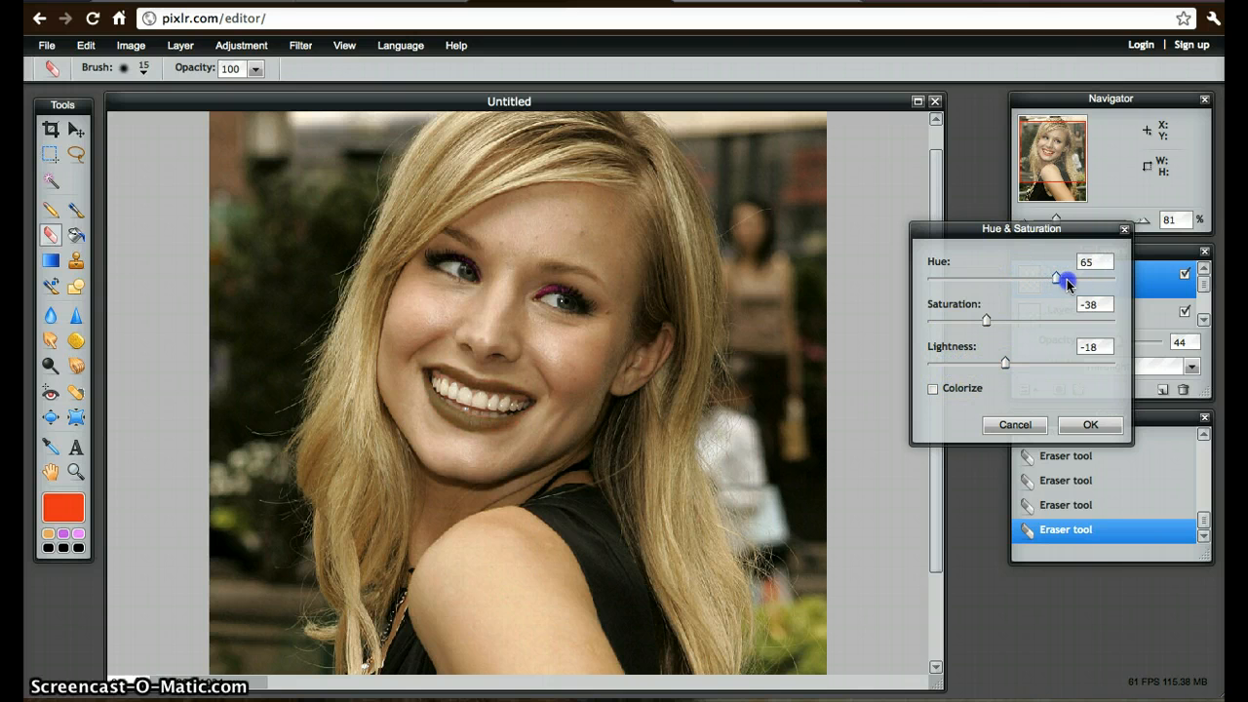
pyautogui.moveTo(1105, 285); pyautogui.dragTo(1014, 292)
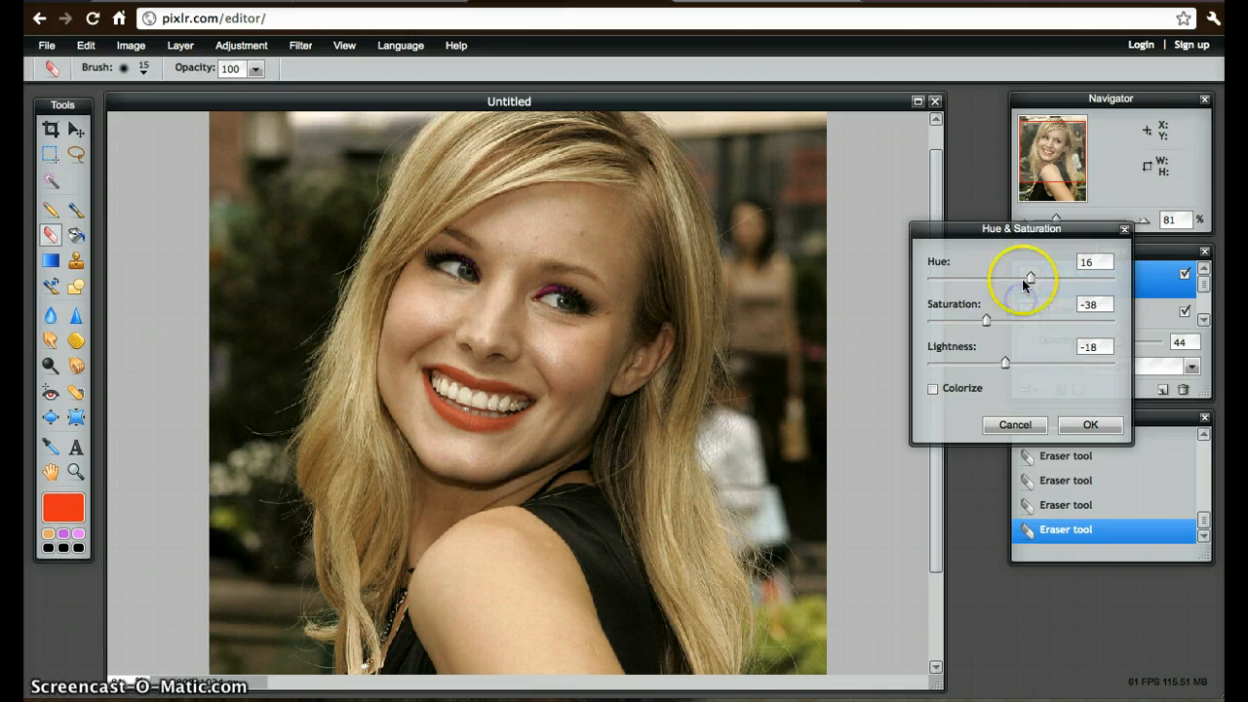
pyautogui.moveTo(1029, 279); pyautogui.dragTo(1015, 279)
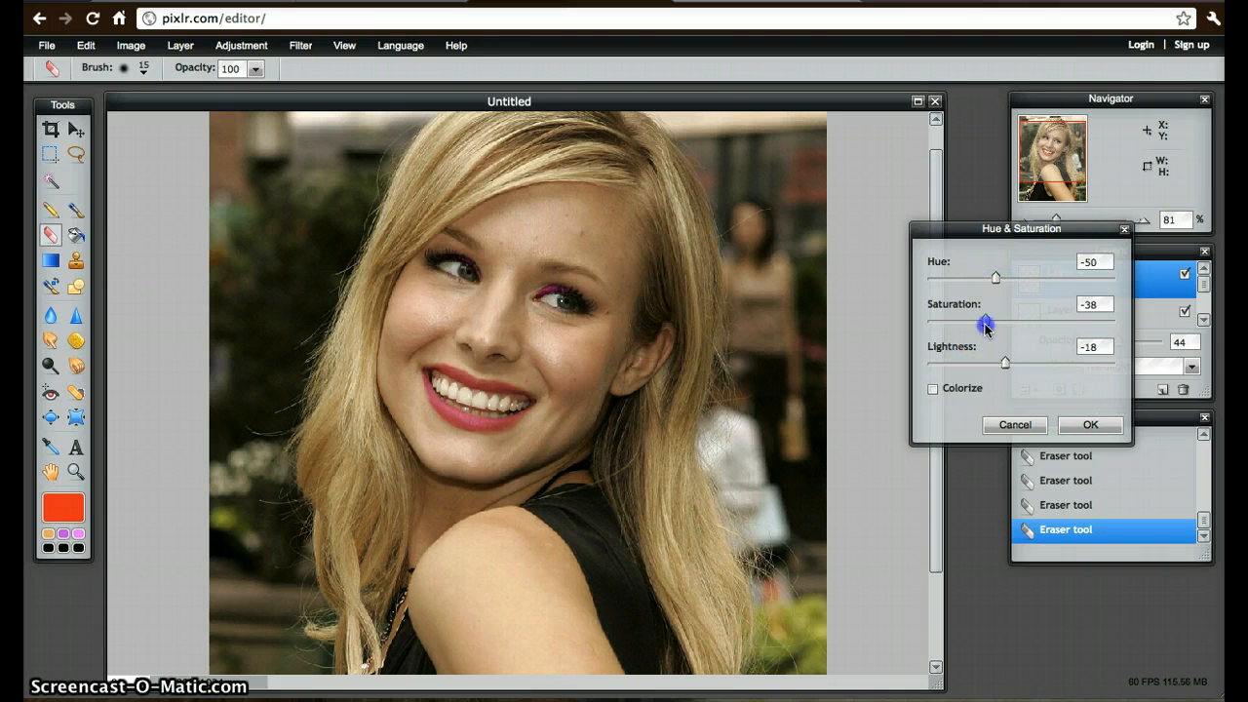
# Soften the lipstick to a natural pink with saturation -63 and lightness 8, and apply the adjustment.
pyautogui.moveTo(985, 322); pyautogui.dragTo(1018, 322)
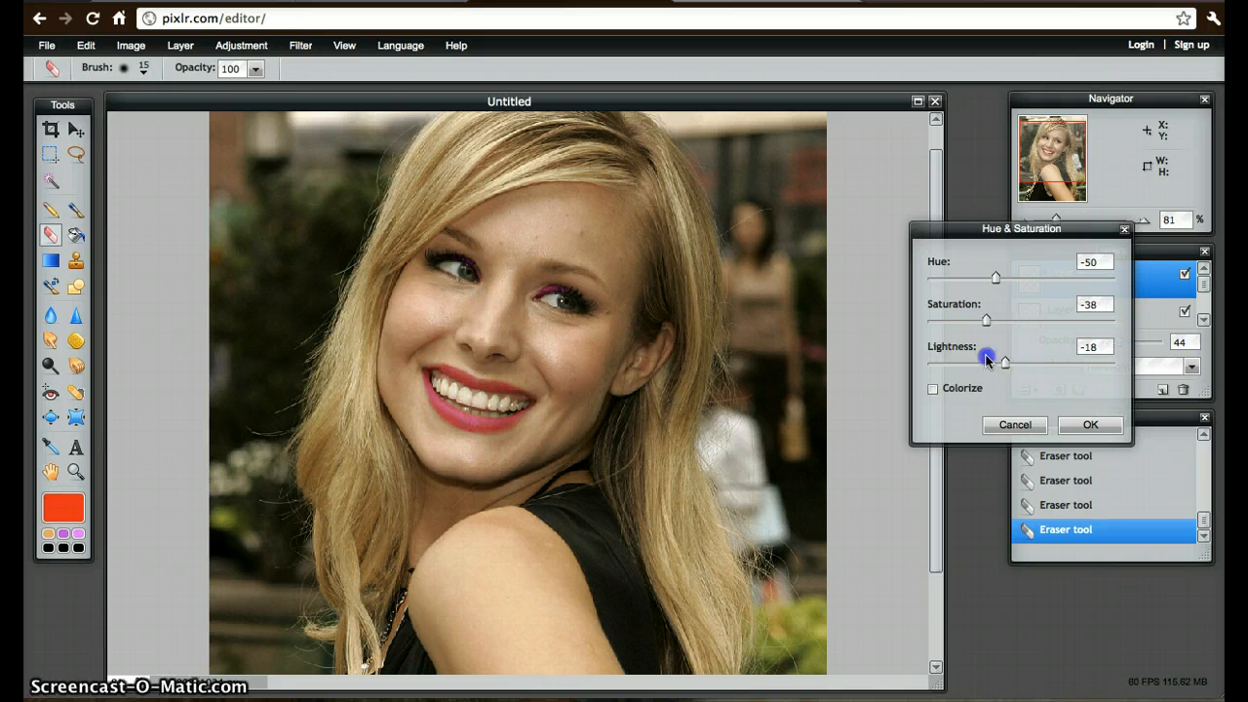
pyautogui.moveTo(967, 358); pyautogui.dragTo(963, 359)
pyautogui.moveTo(1006, 362)
pyautogui.mouseDown()
pyautogui.moveTo(994, 361)
pyautogui.moveTo(1030, 362)
pyautogui.mouseUp()
pyautogui.moveTo(965, 322); pyautogui.dragTo(966, 323)
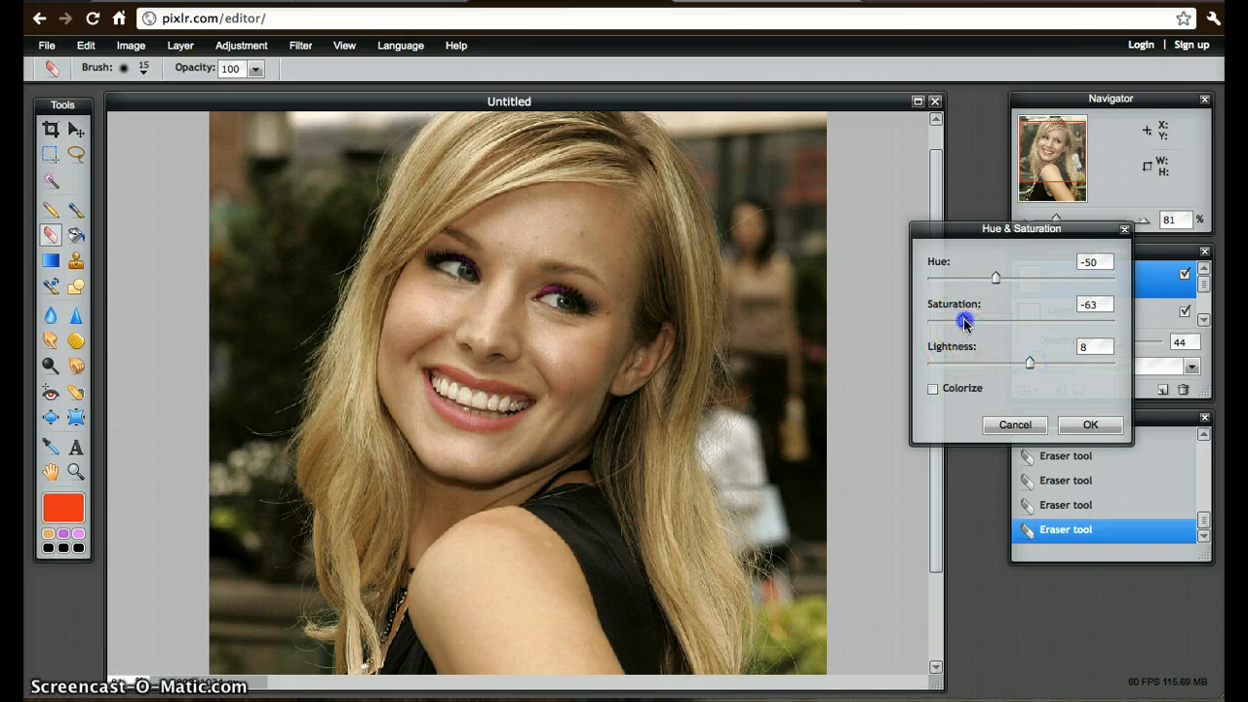
pyautogui.click(1067, 432)
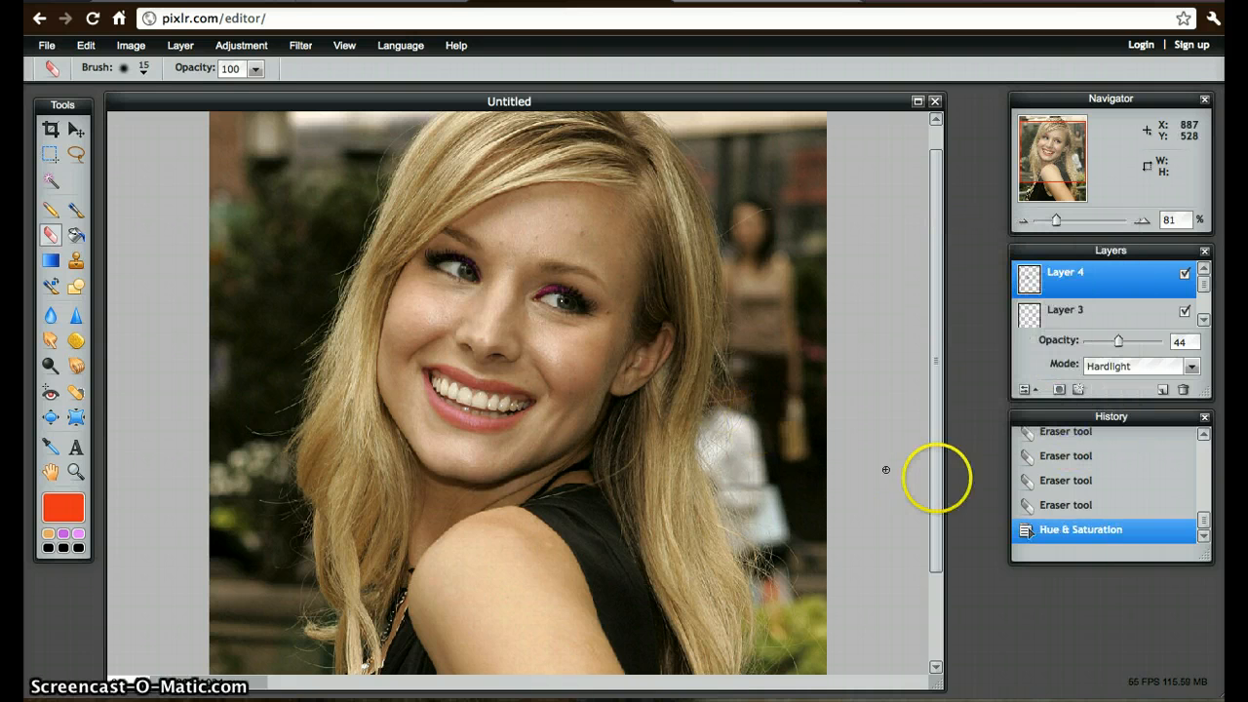